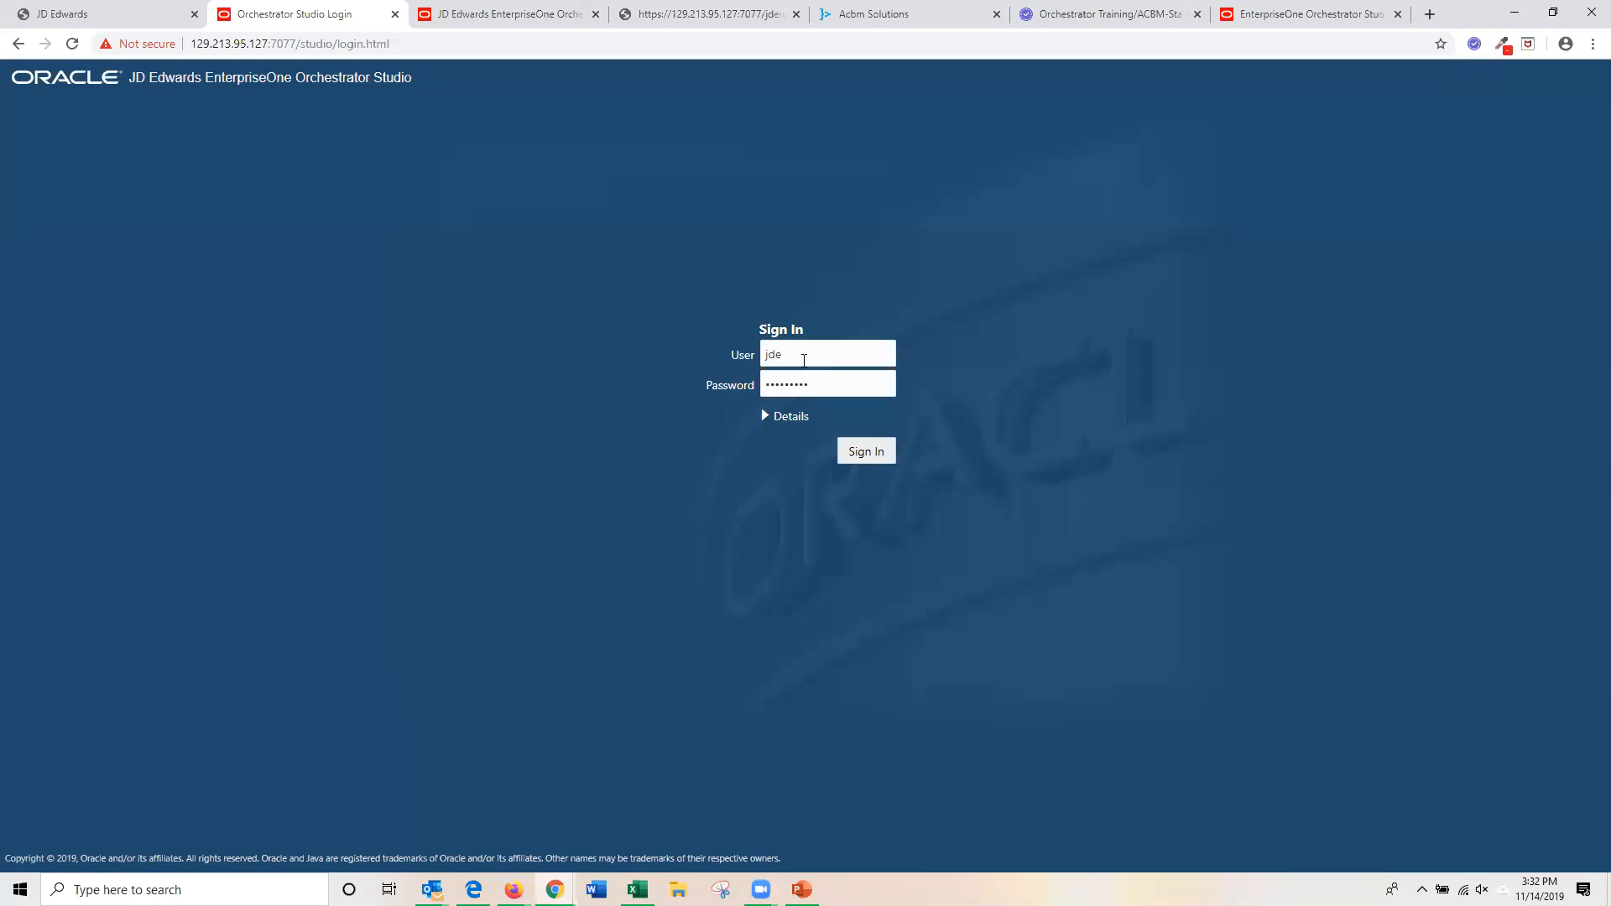
# Sign in to Orchestrator Studio with the filled-in credentials and start a new orchestration.
pyautogui.press('Return')
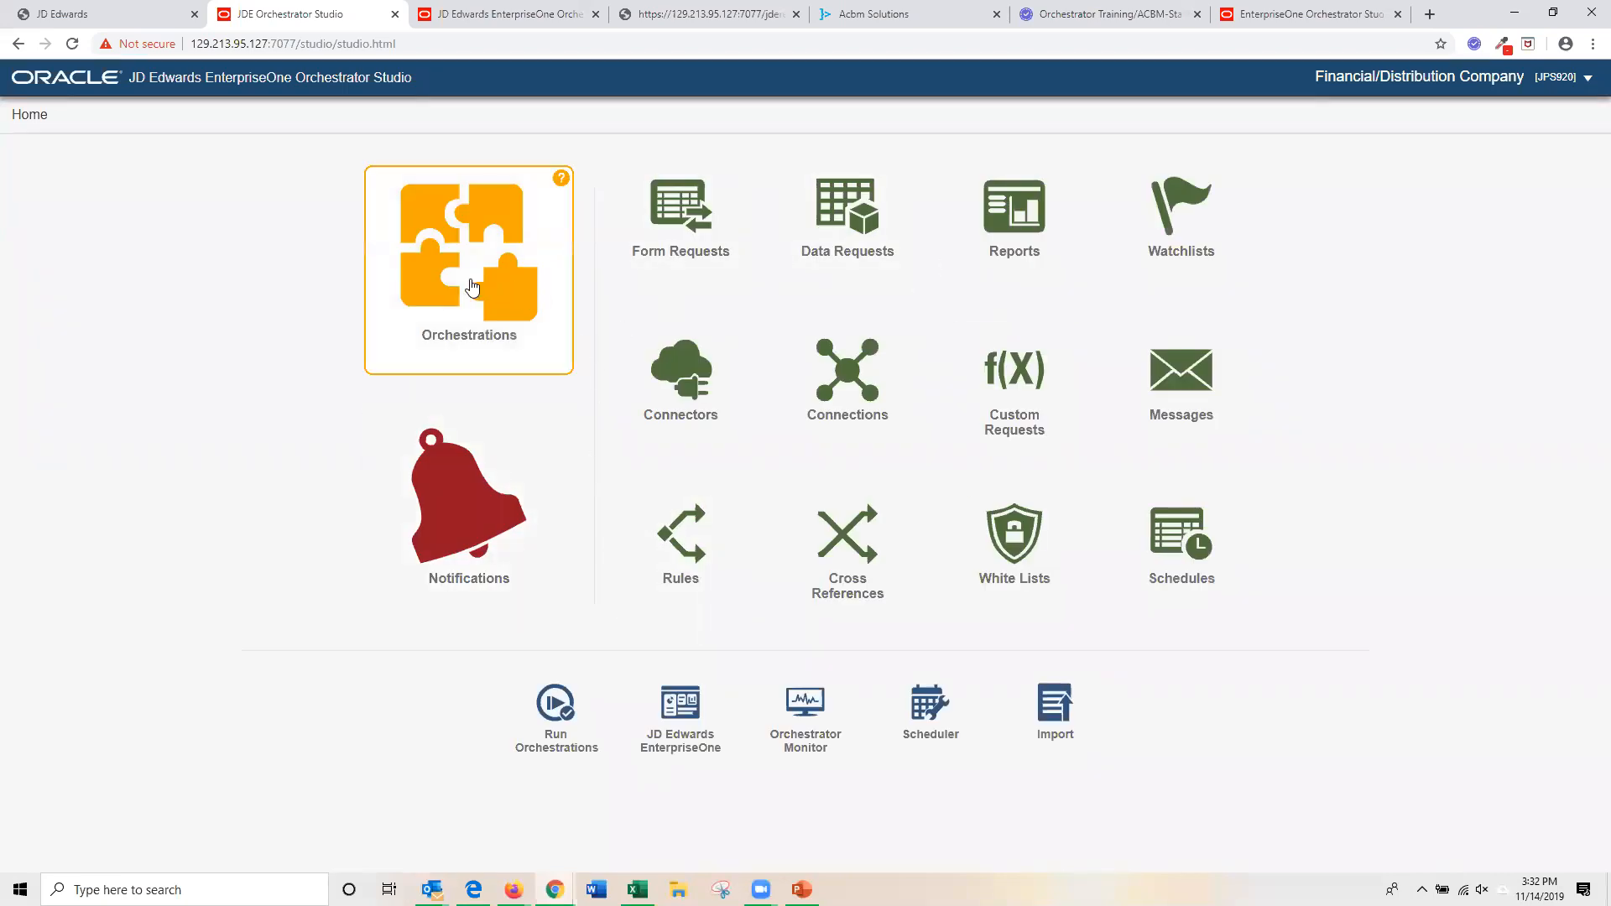
pyautogui.click(472, 287)
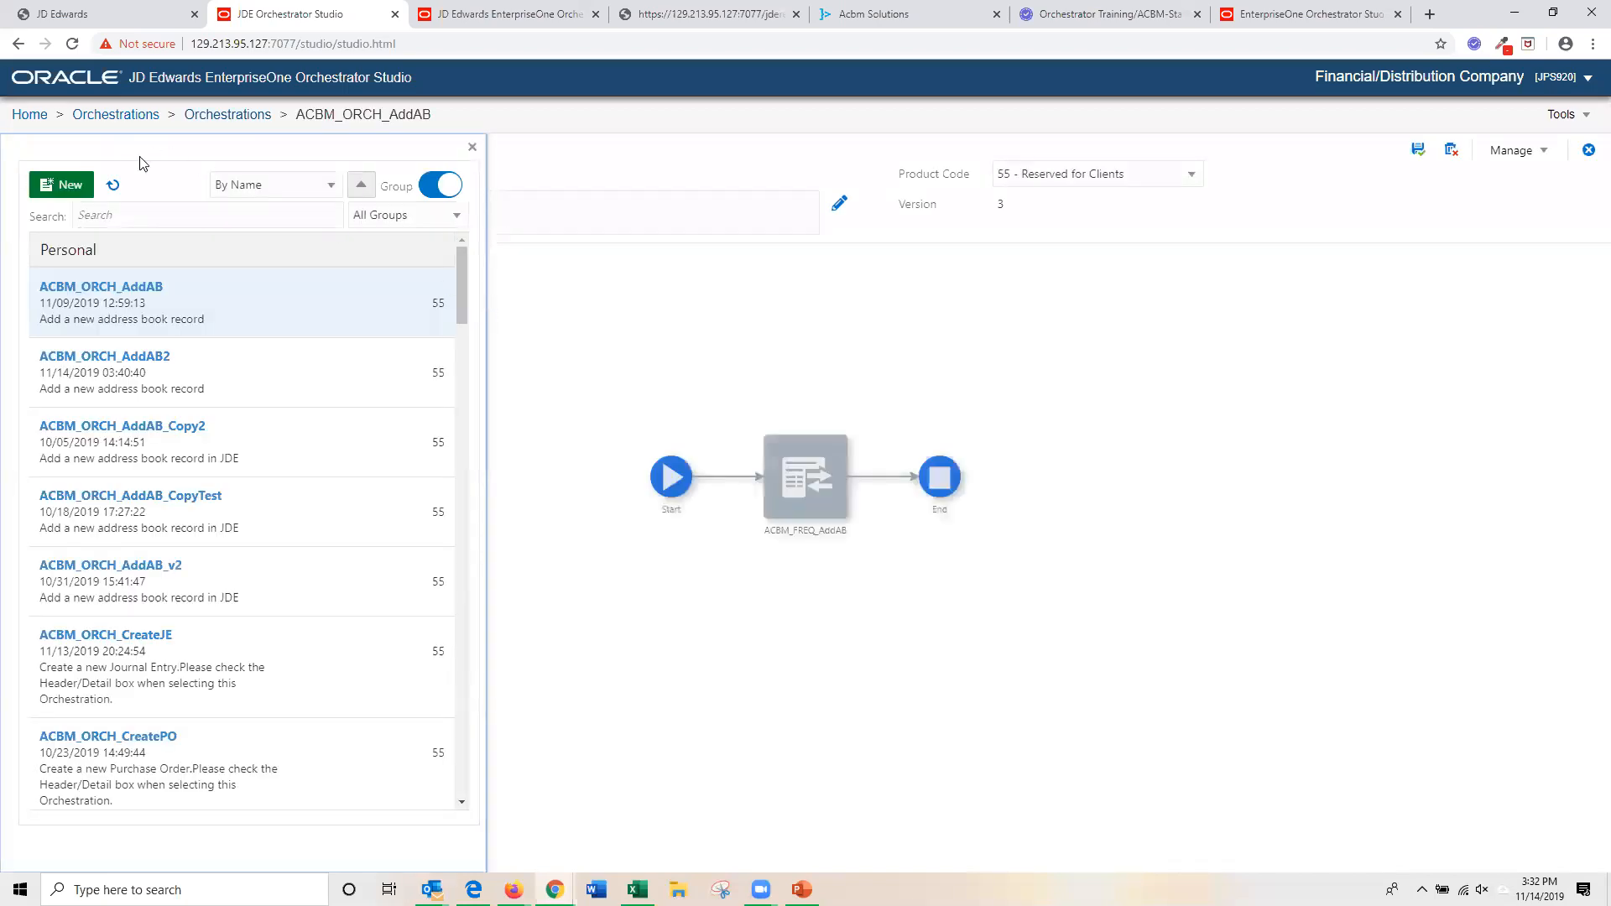
pyautogui.click(71, 186)
# Name the orchestration ACBM_ORCH_AddAB_Webinar, describe it as "Add a new address book record", and save it.
pyautogui.click(277, 178)
pyautogui.write('ACBM_OR')
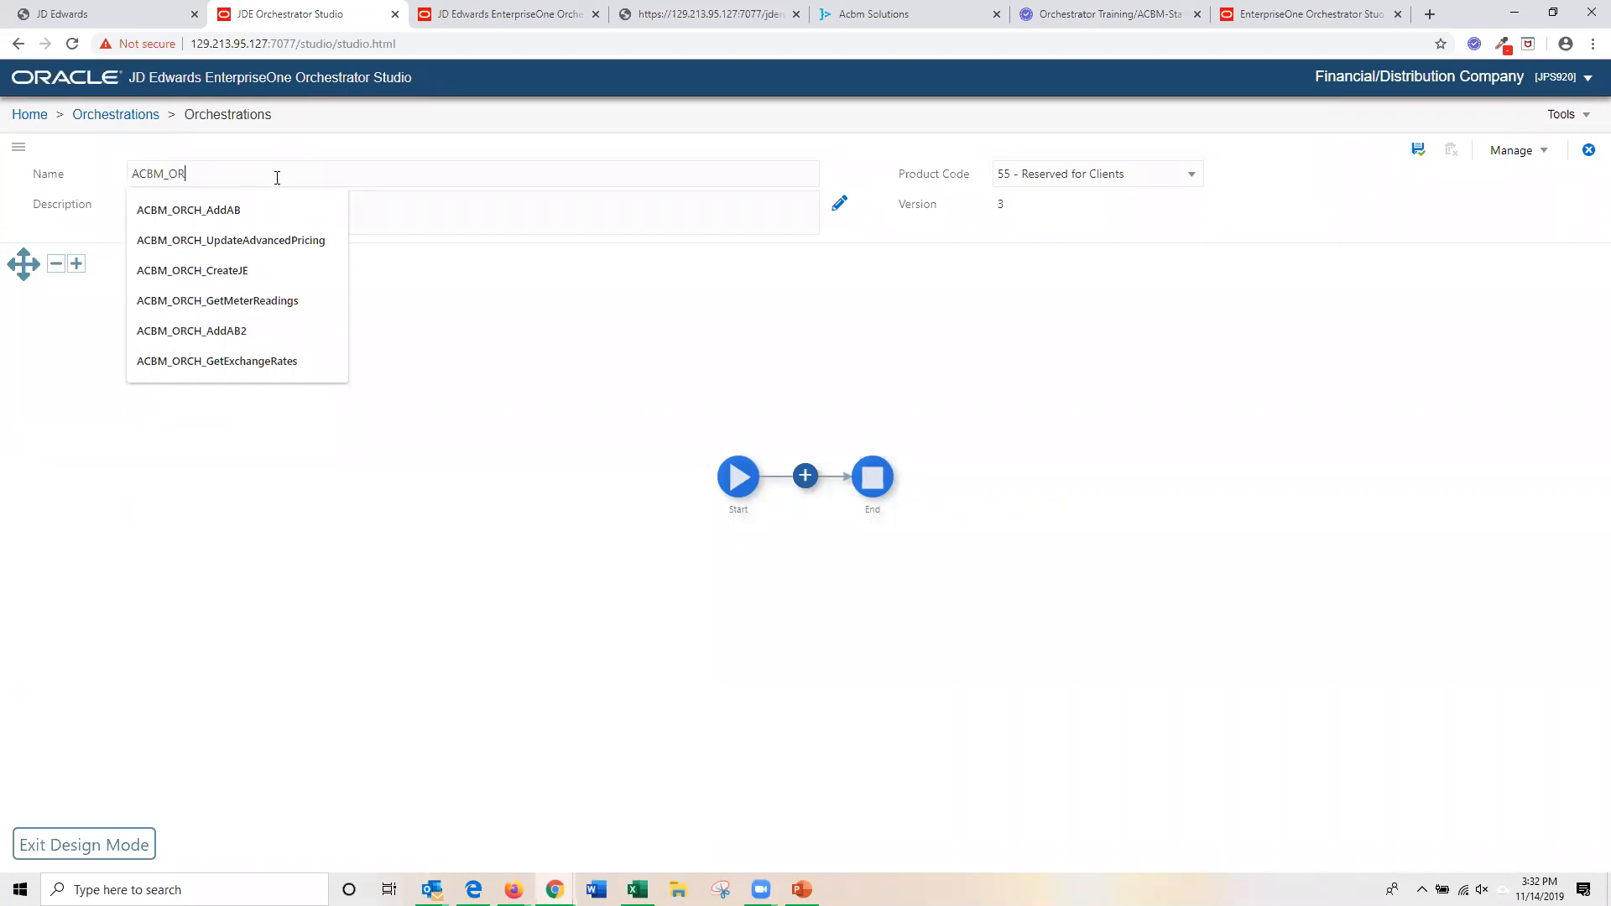
pyautogui.write('CH_AddAB_Webinar')
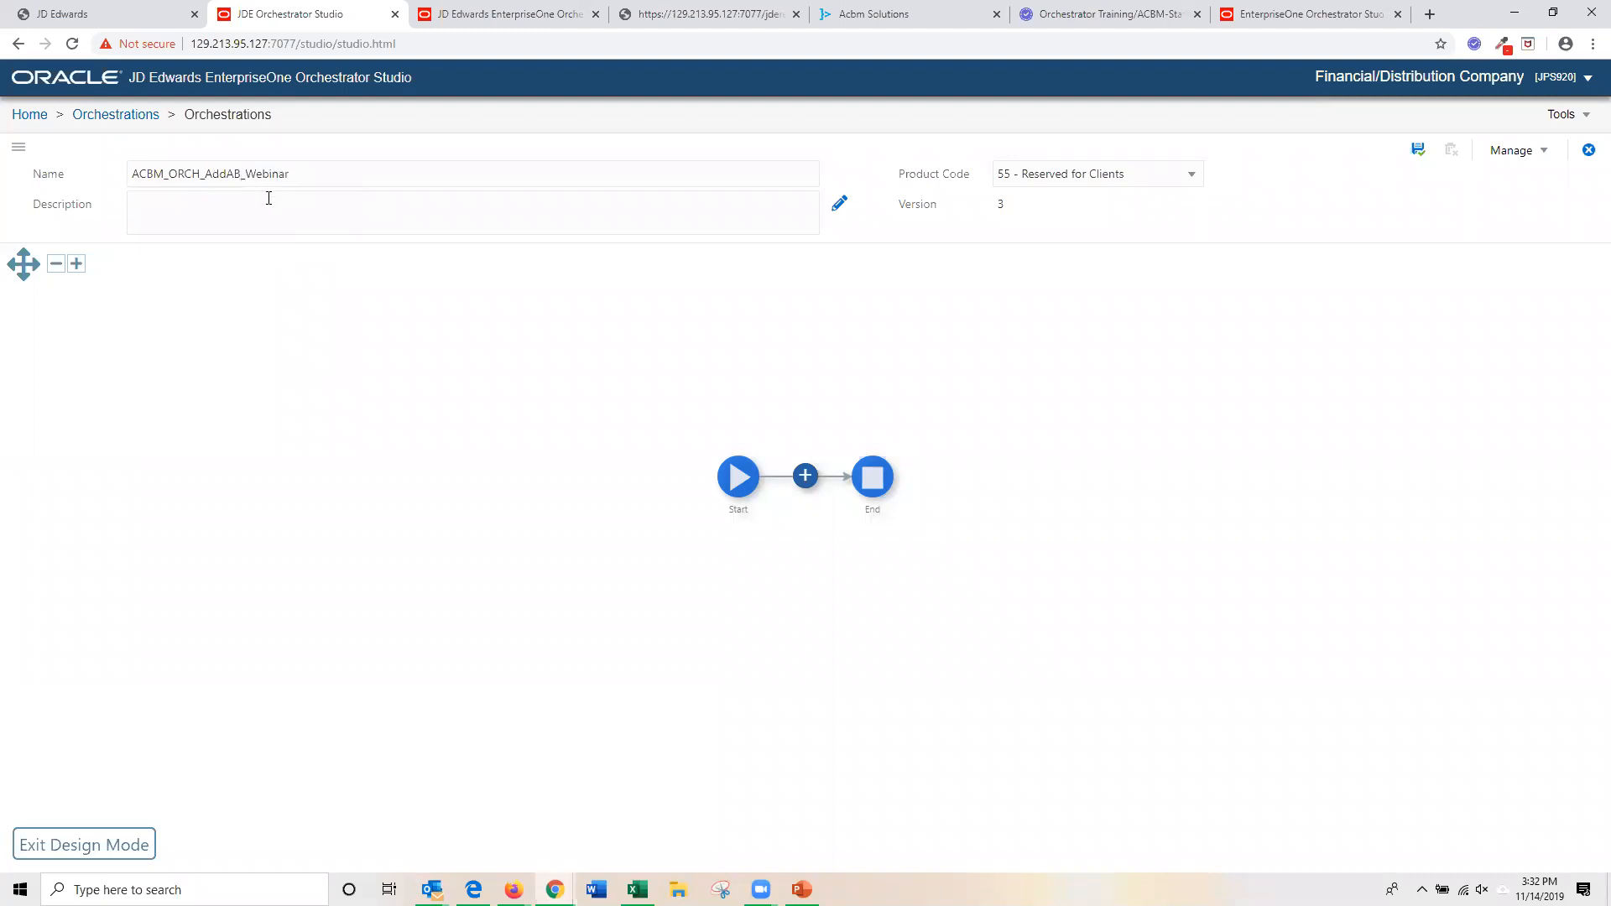
pyautogui.click(269, 198)
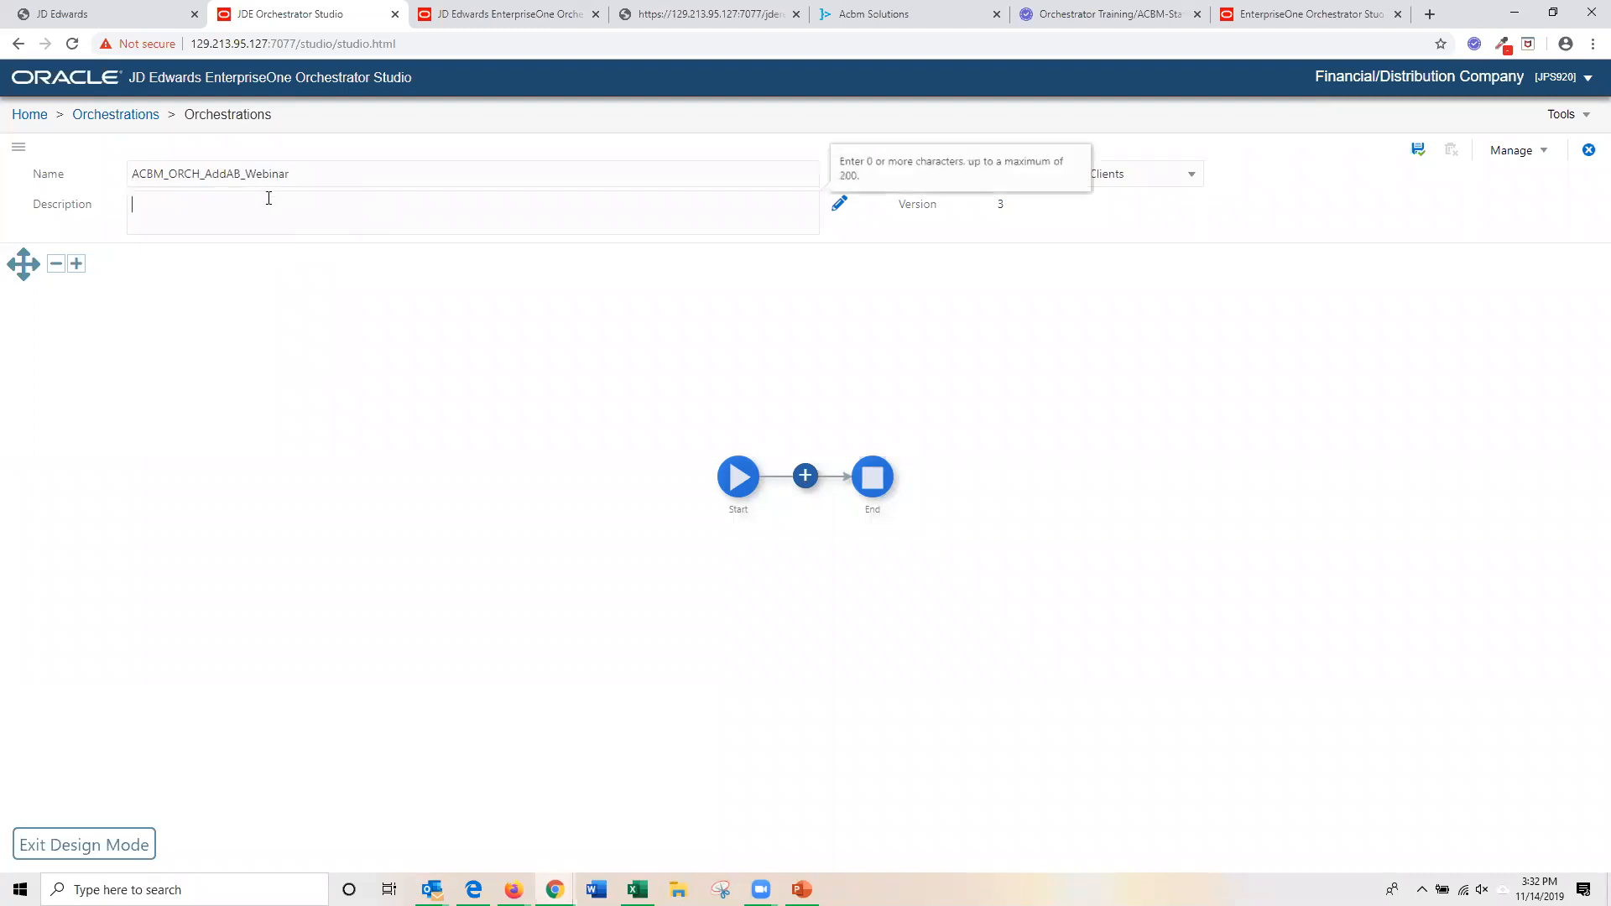
pyautogui.write('Add a new address book record')
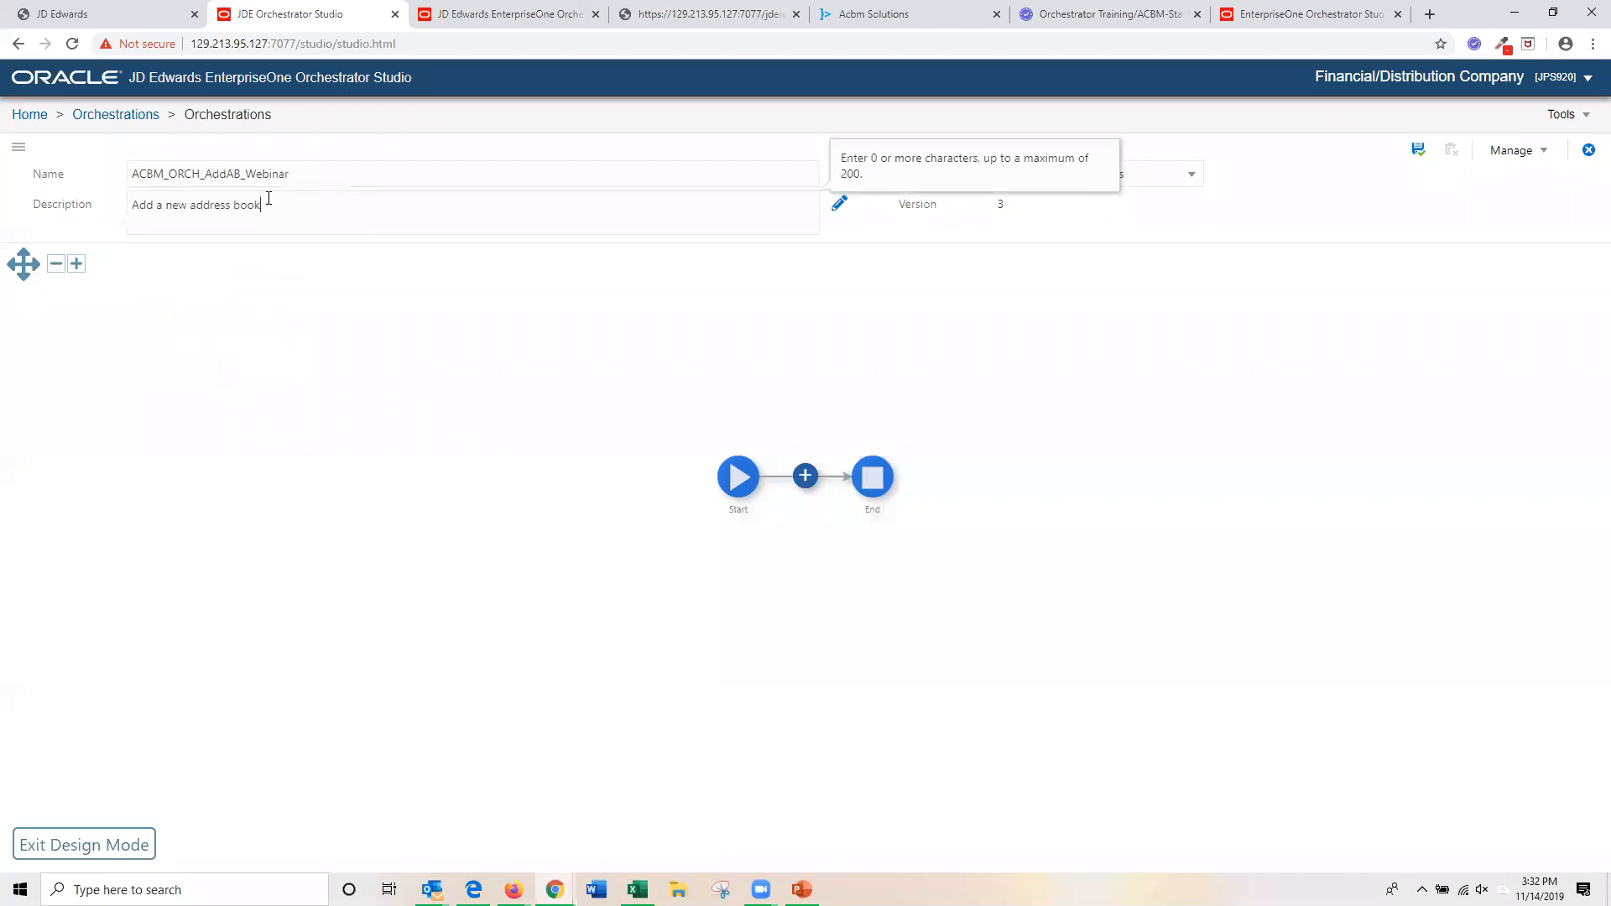
pyautogui.doubleClick(723, 375)
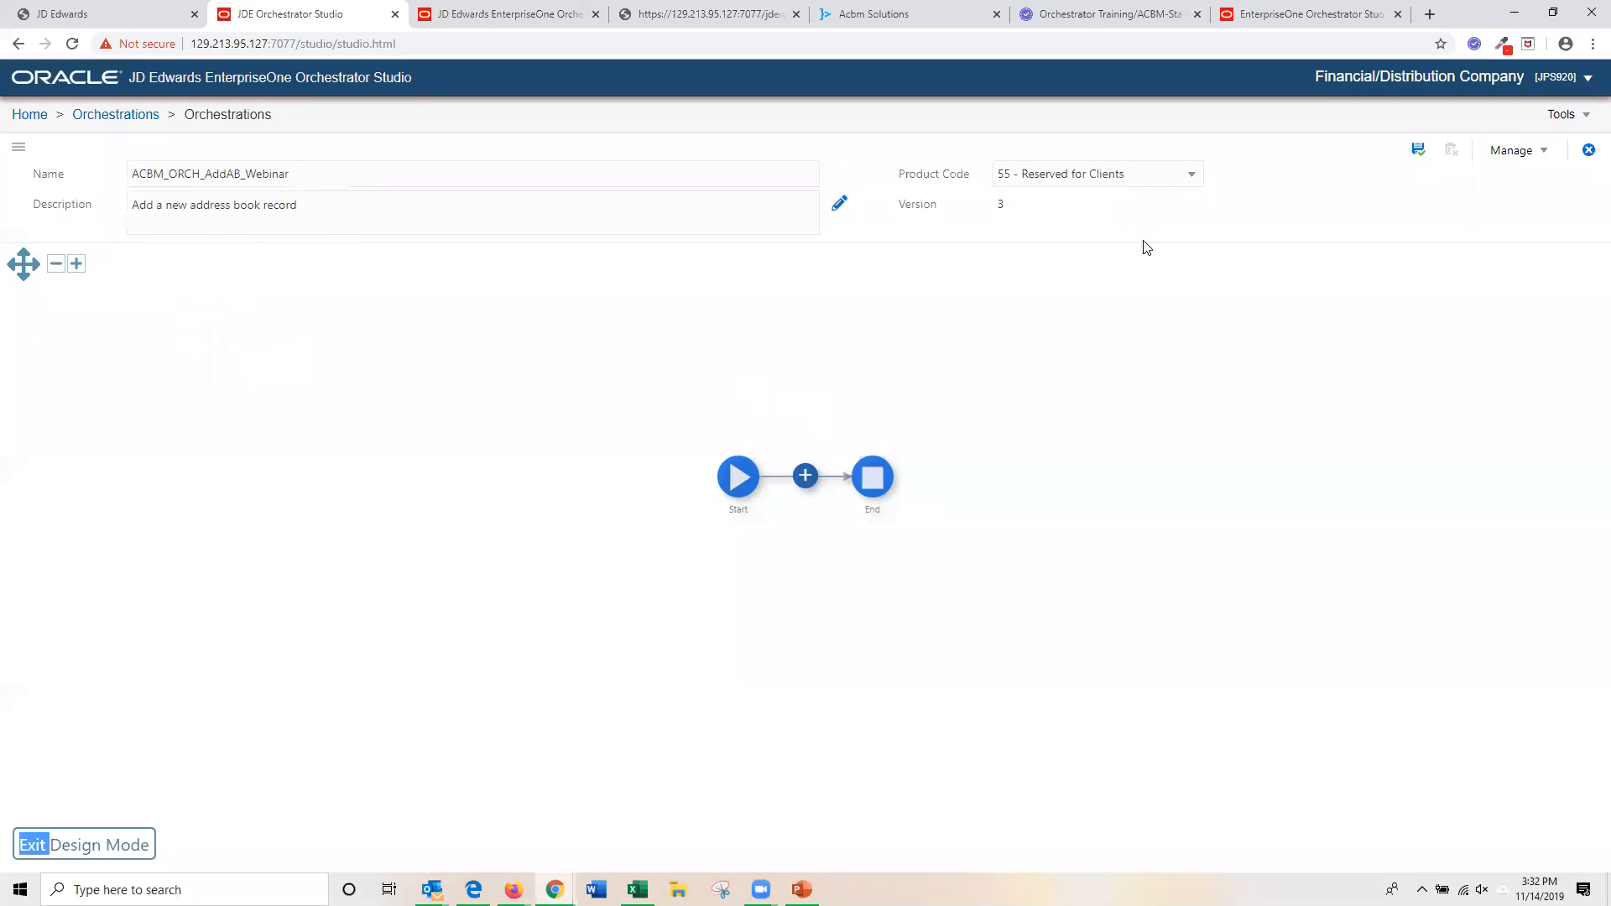
pyautogui.click(1418, 151)
pyautogui.click(71, 845)
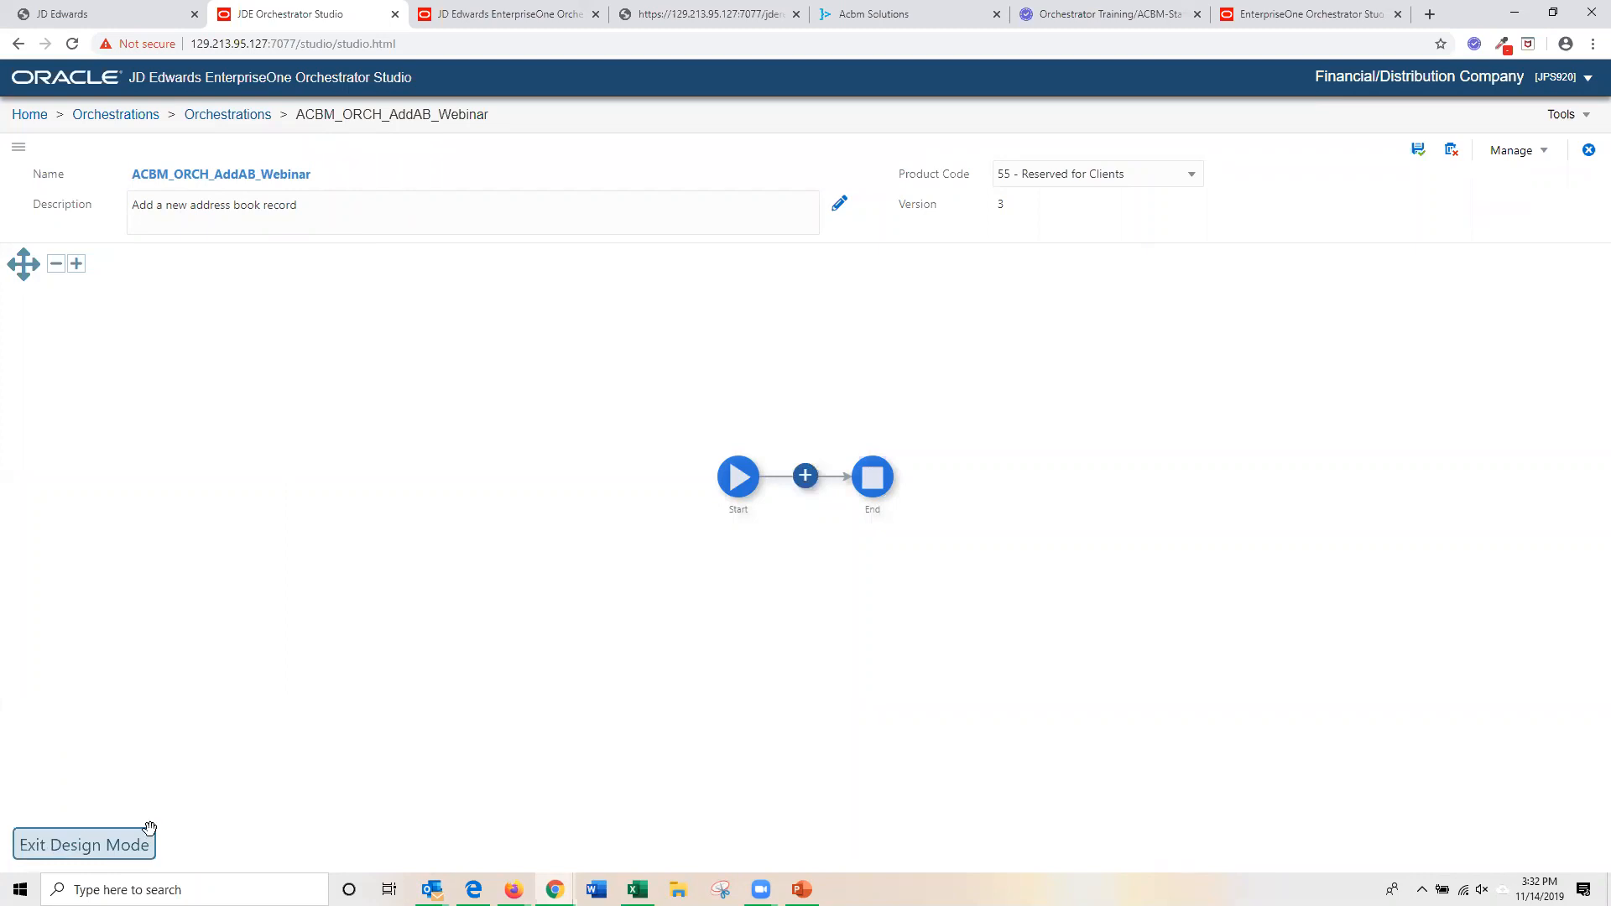
# Create a form request step between Start and End, named ACBM_FREQ_AddAB_Webinar and described as "Add a new address book record.".
pyautogui.click(805, 476)
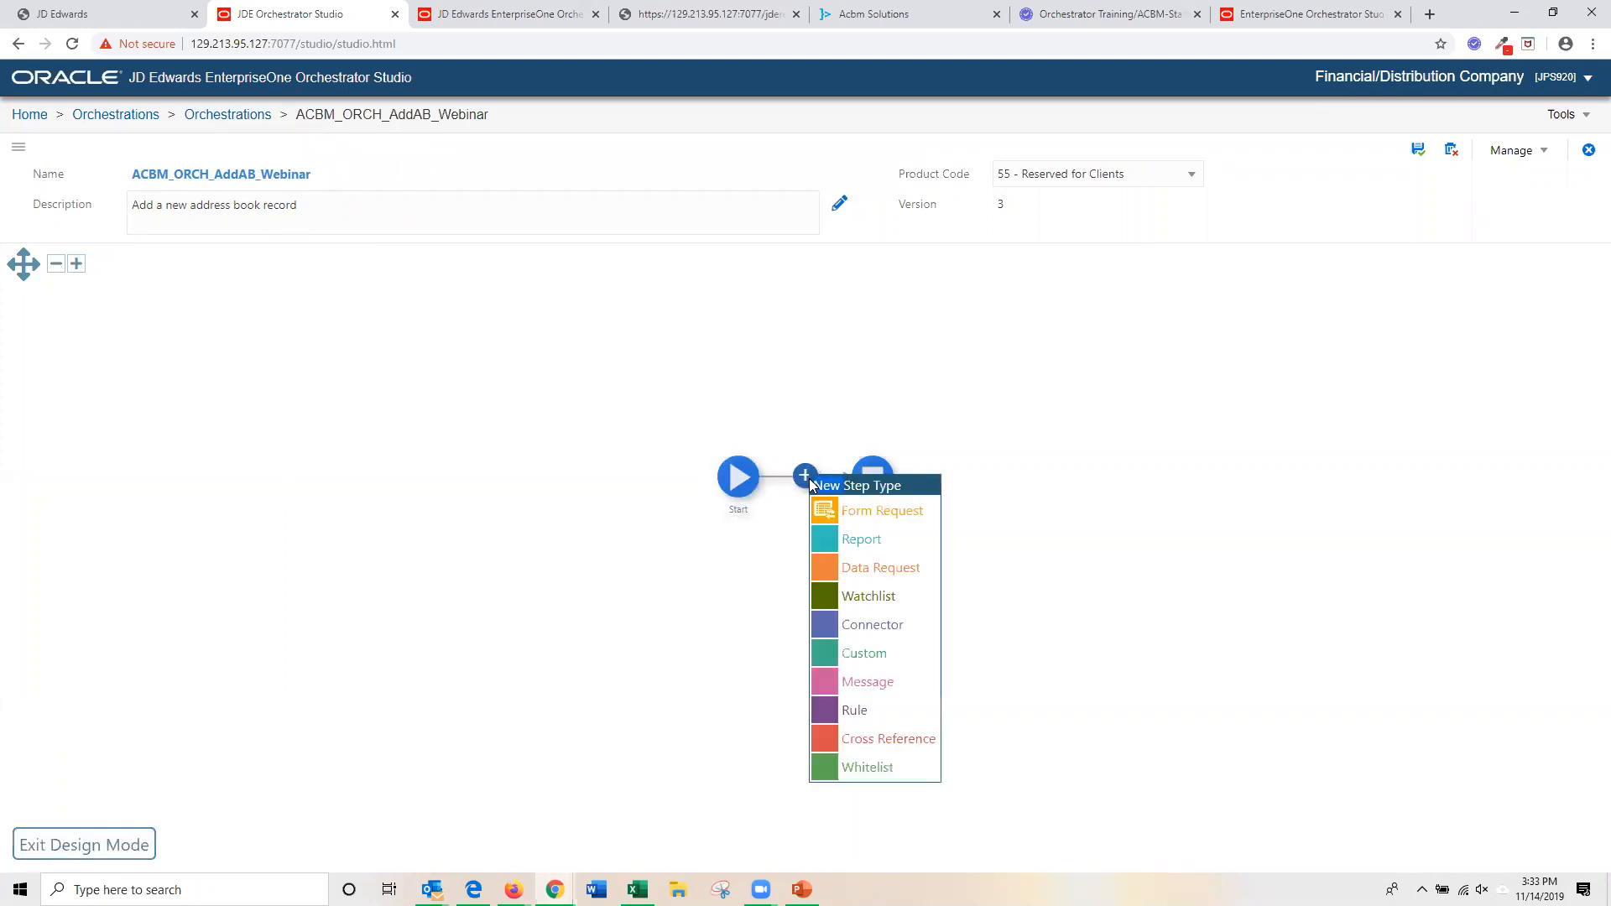
pyautogui.click(826, 513)
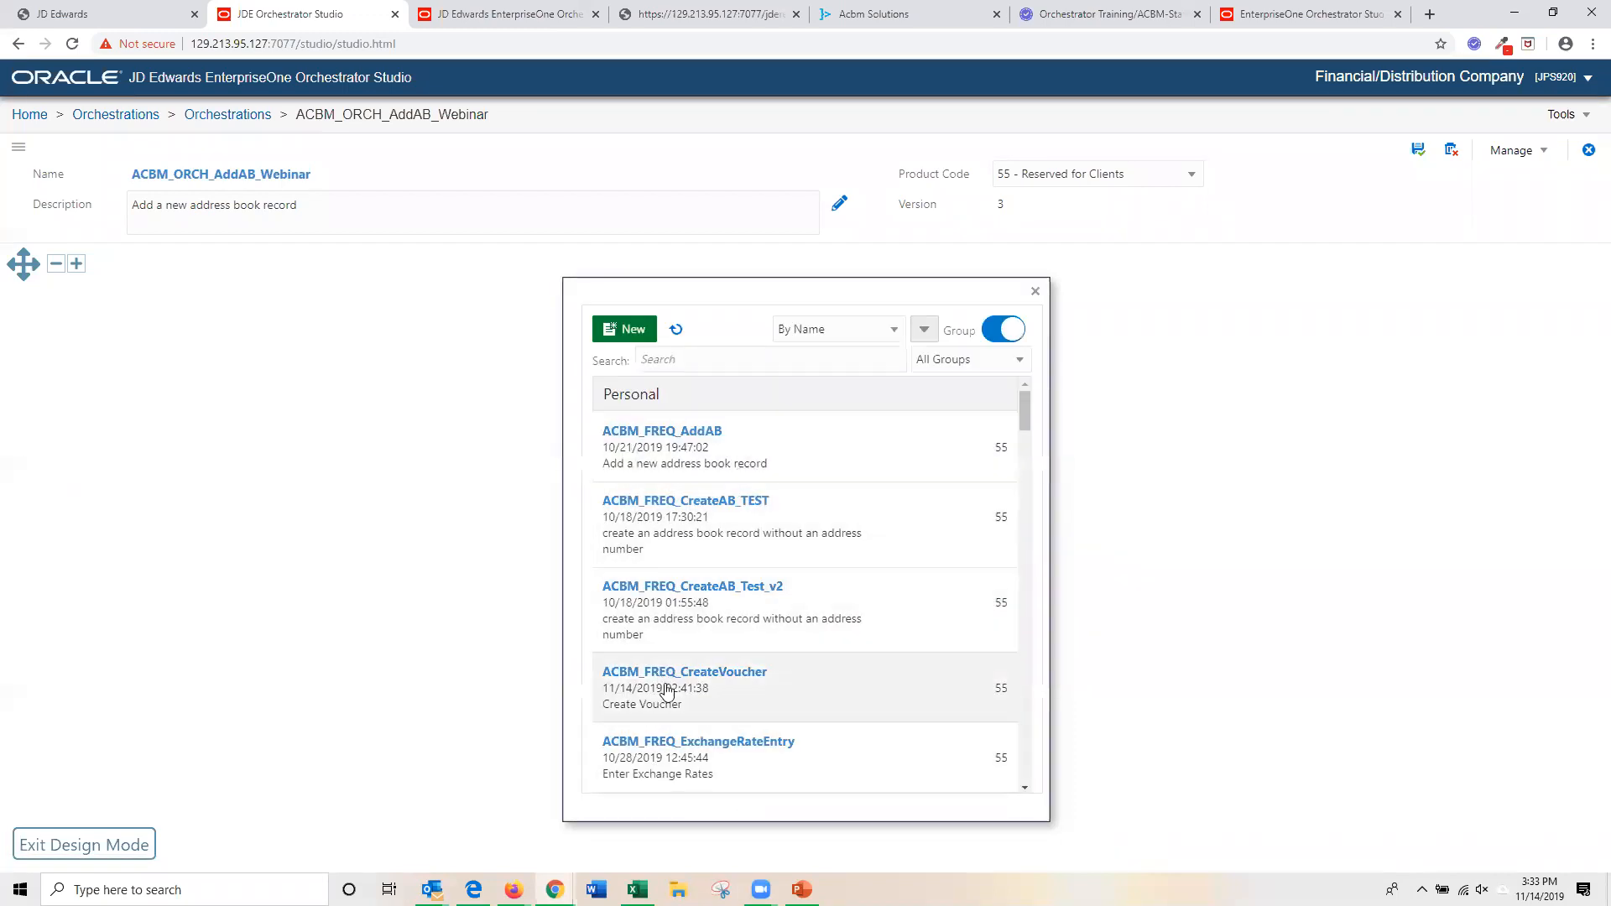
pyautogui.click(633, 330)
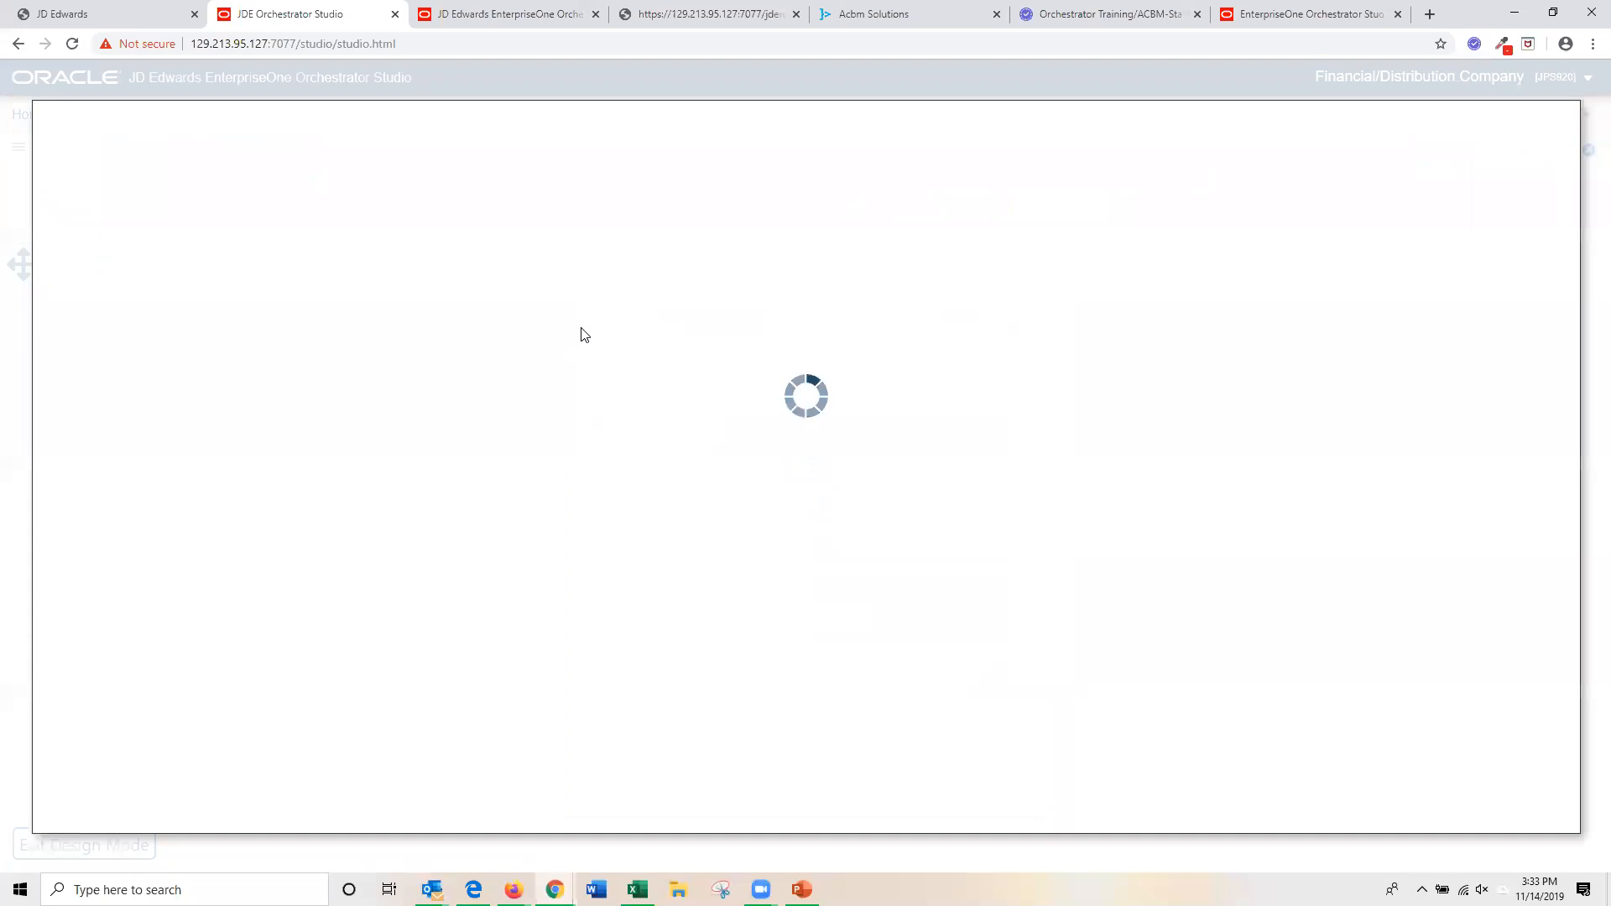
pyautogui.click(281, 142)
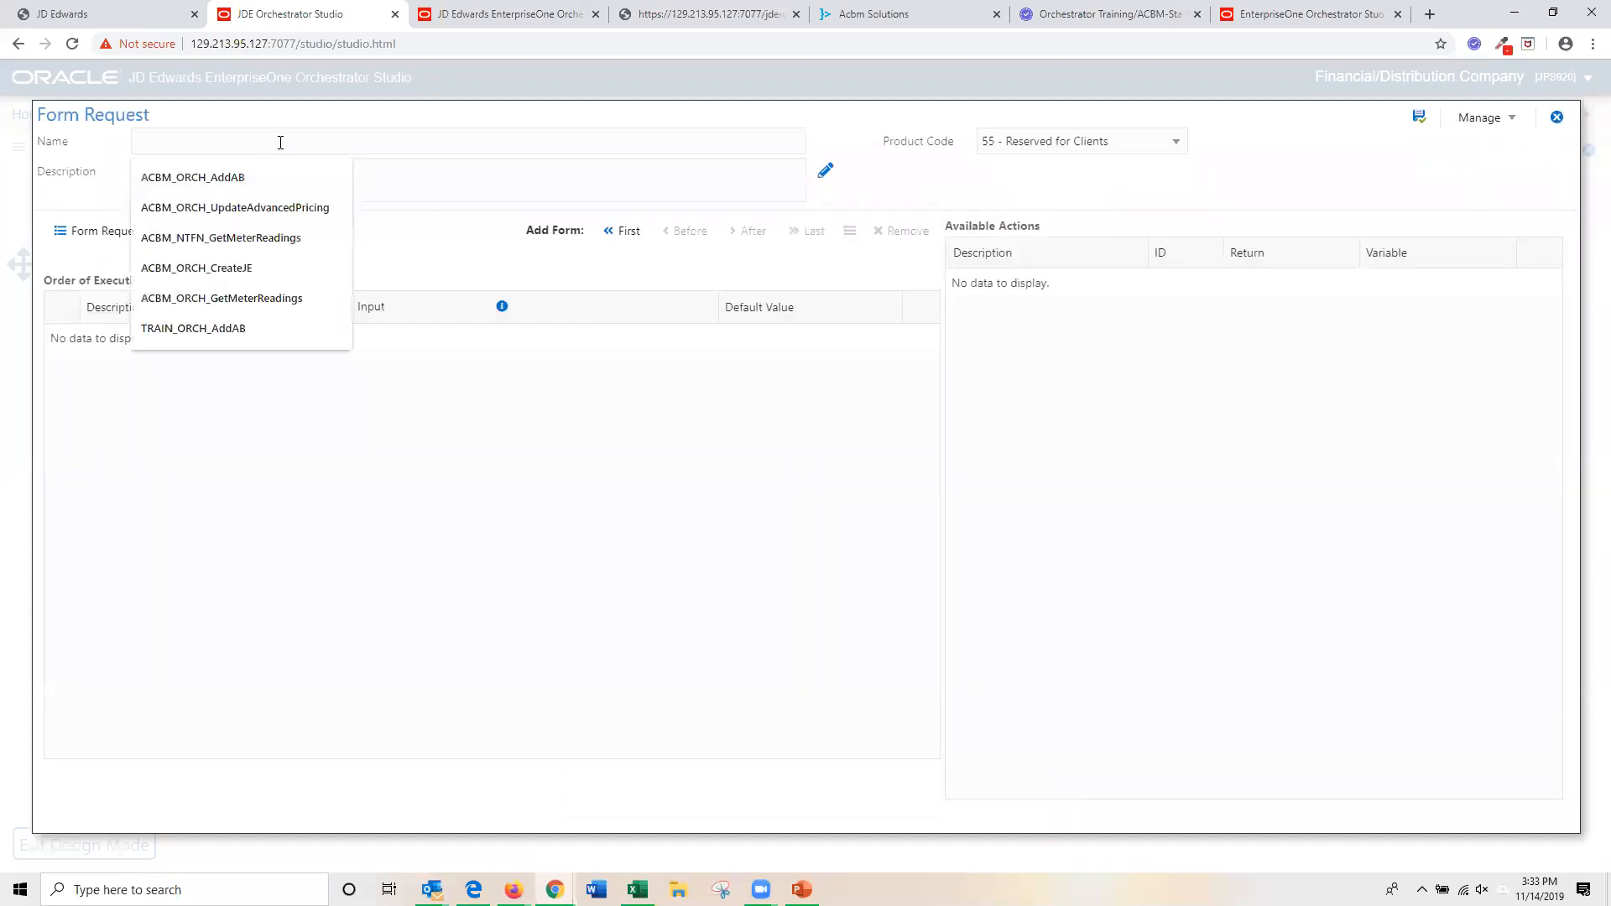
pyautogui.write('ACBM_FREQ_')
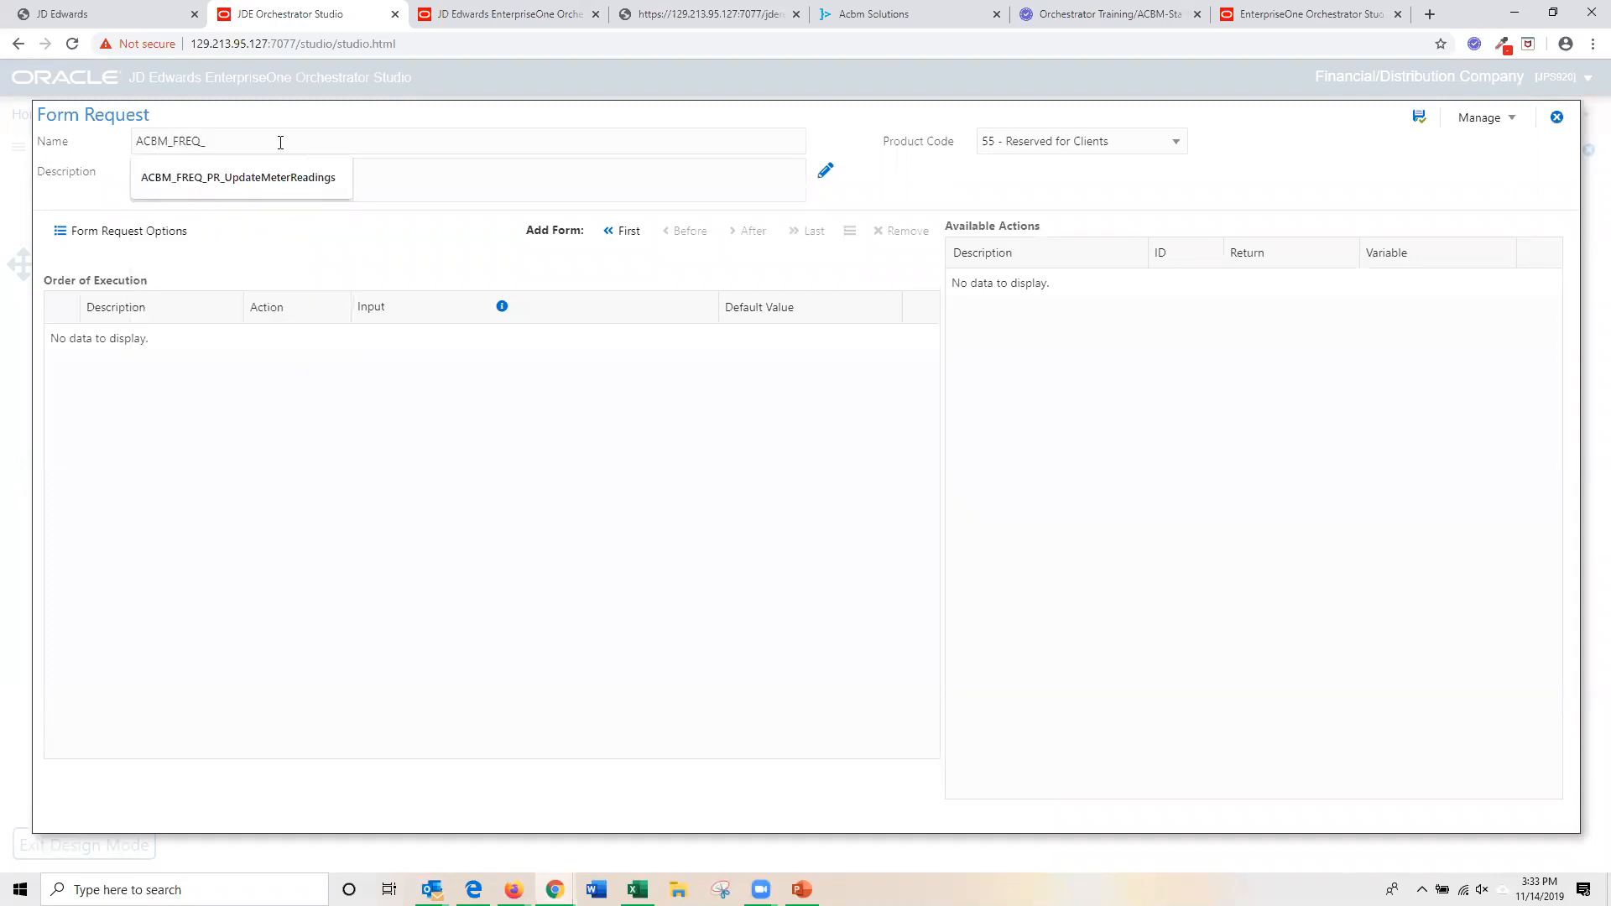
pyautogui.write('AddAB_Webinar')
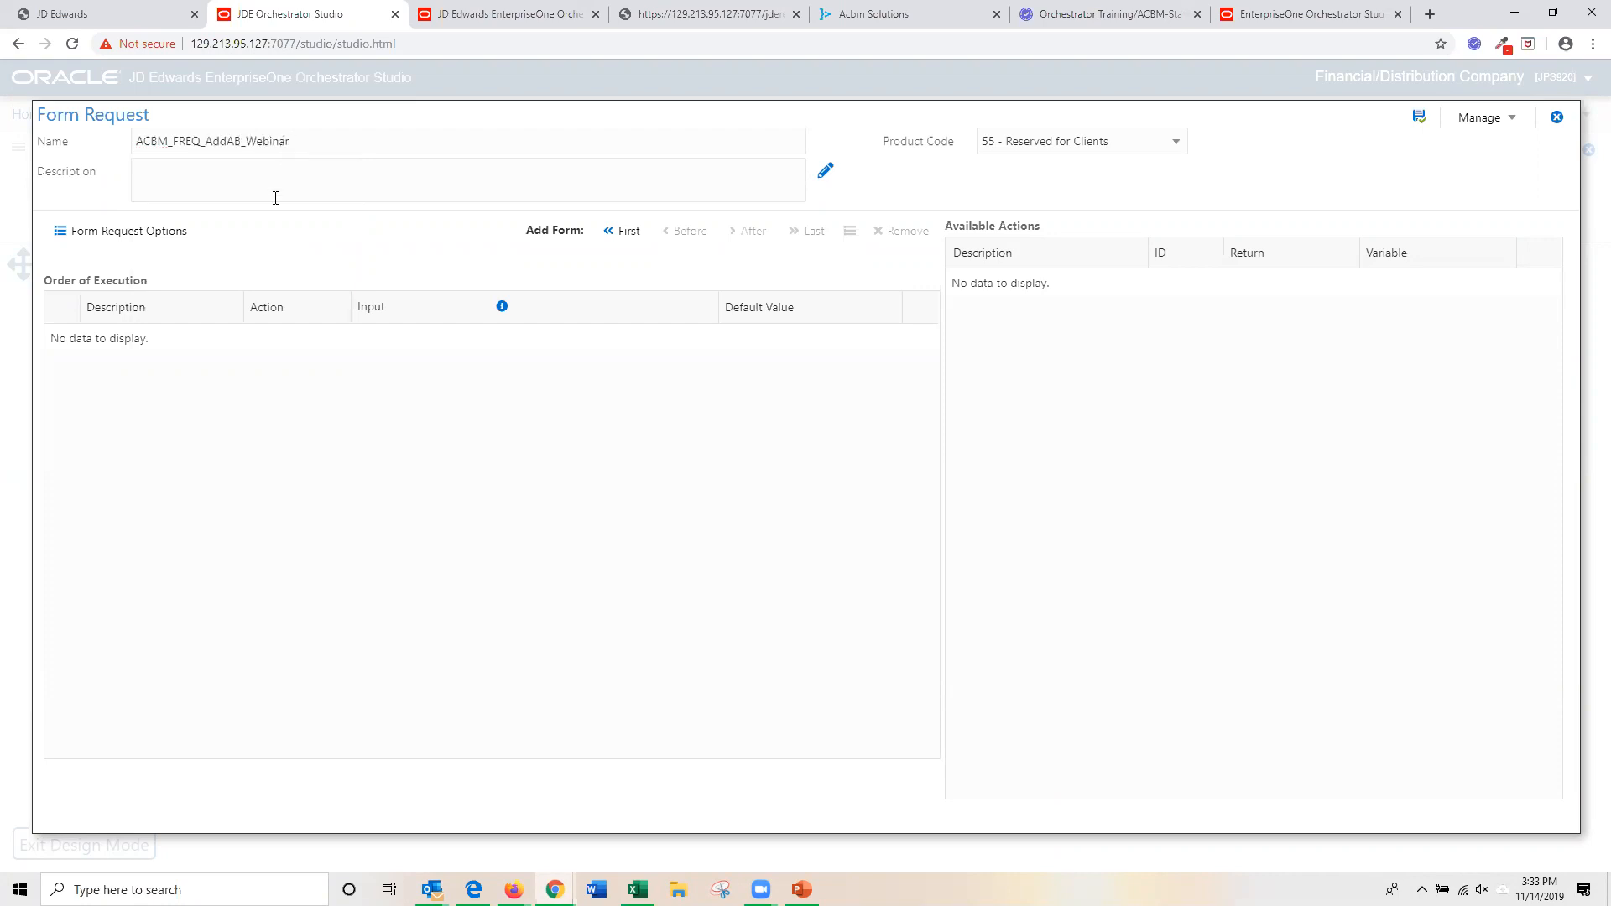
pyautogui.click(275, 198)
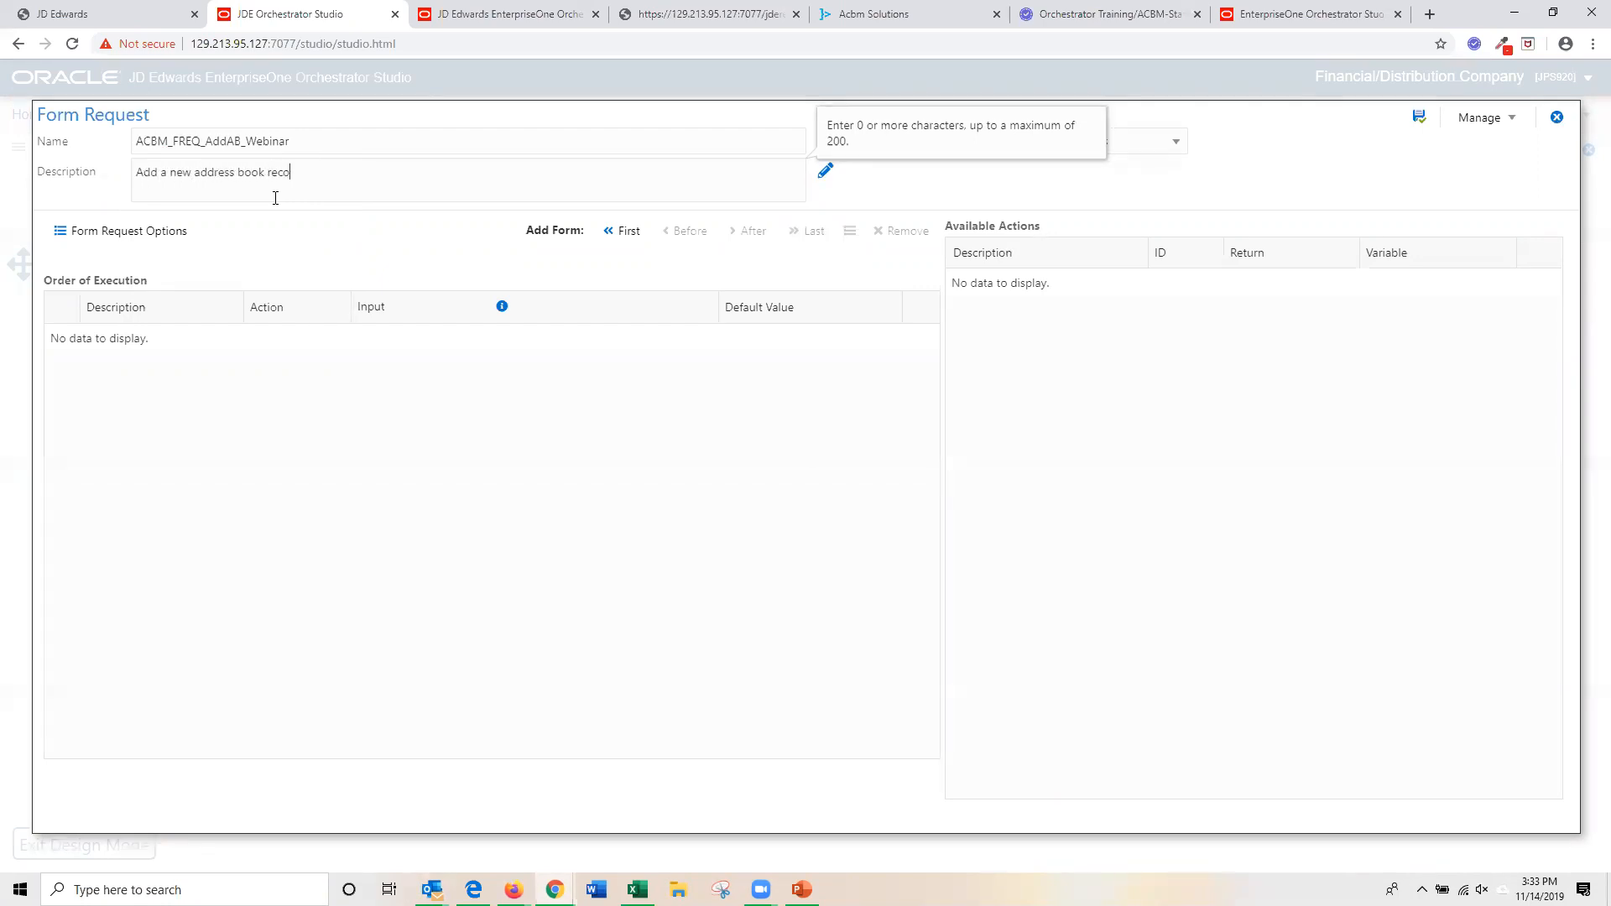
# Load form W01012B - Work With Addresses from P01012, version ZJDE0001, as the first form and put its Add action in the order of execution.
pyautogui.click(613, 236)
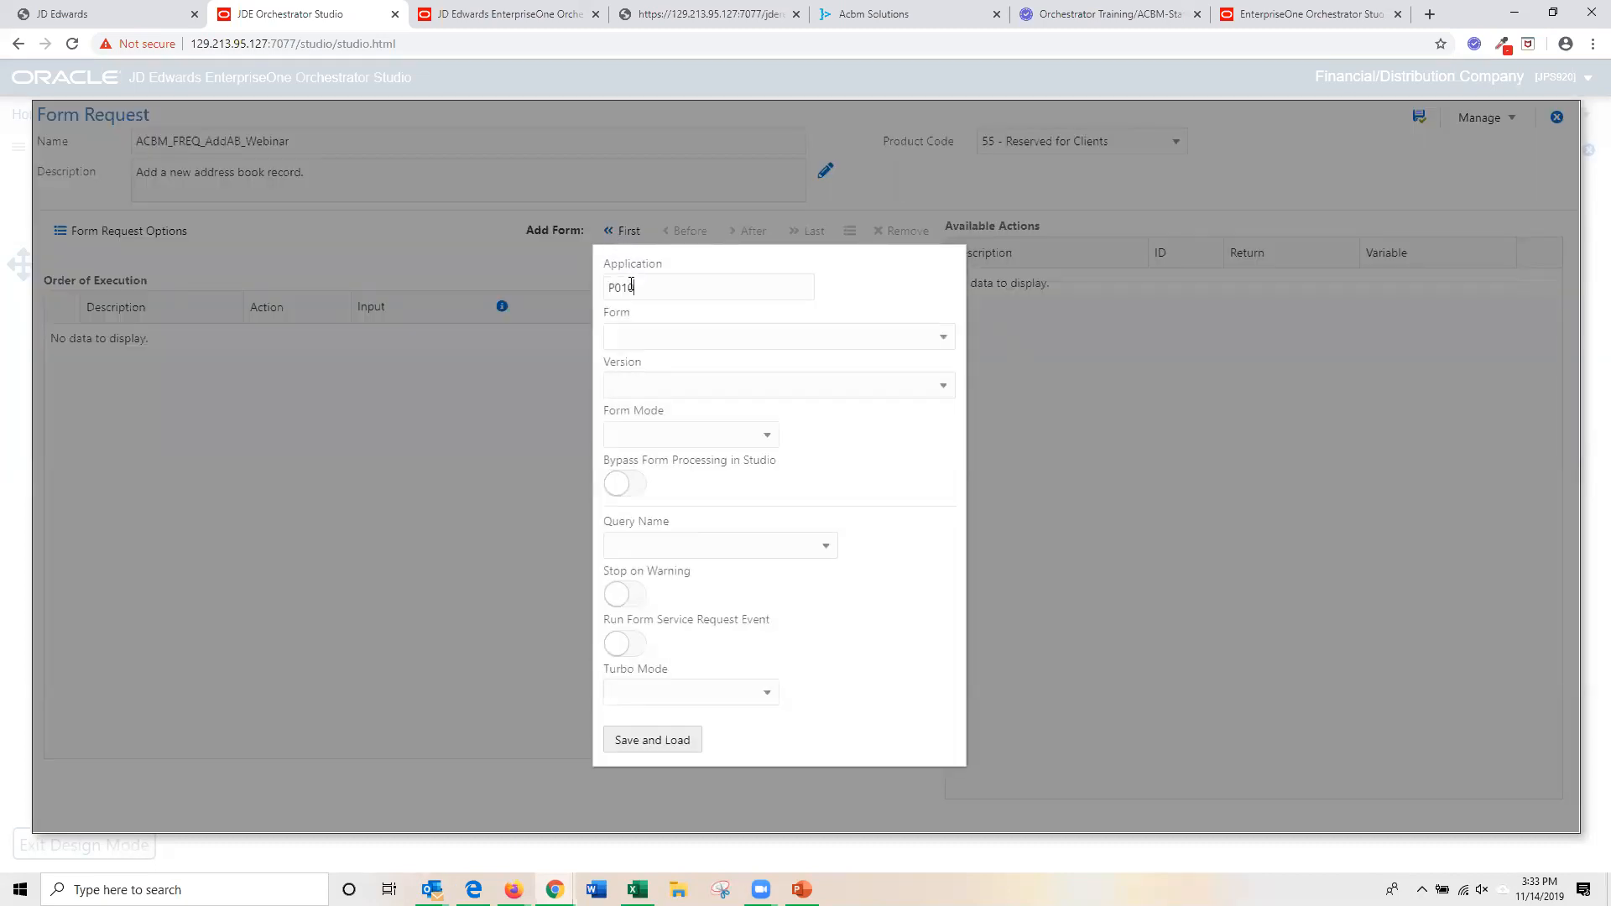
pyautogui.press('Tab')
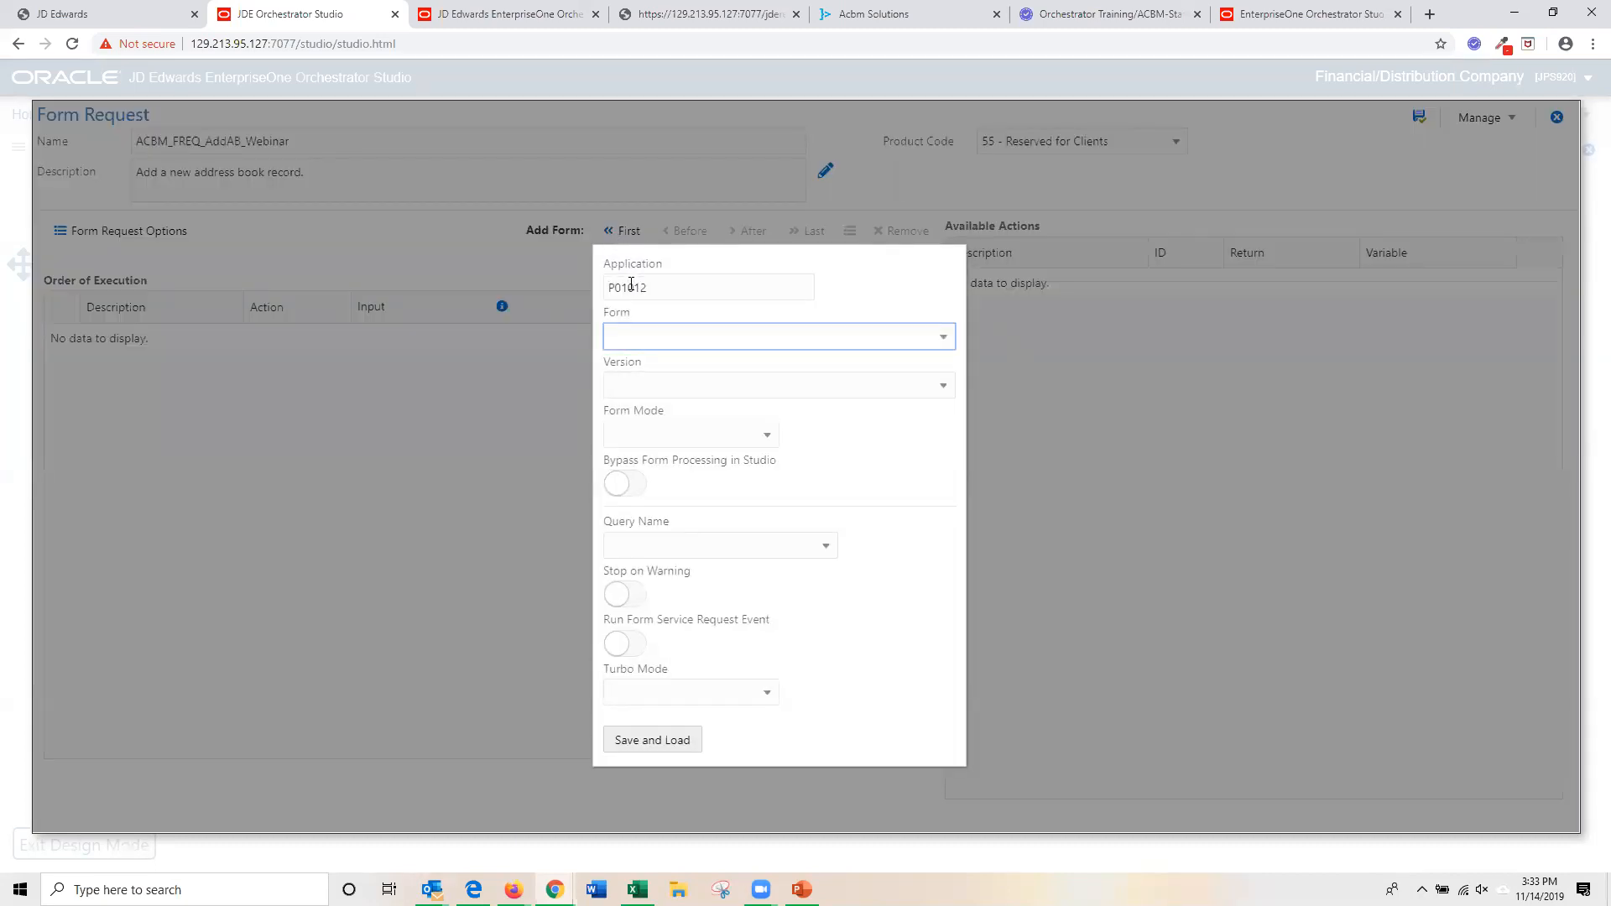
pyautogui.click(752, 340)
pyautogui.click(701, 409)
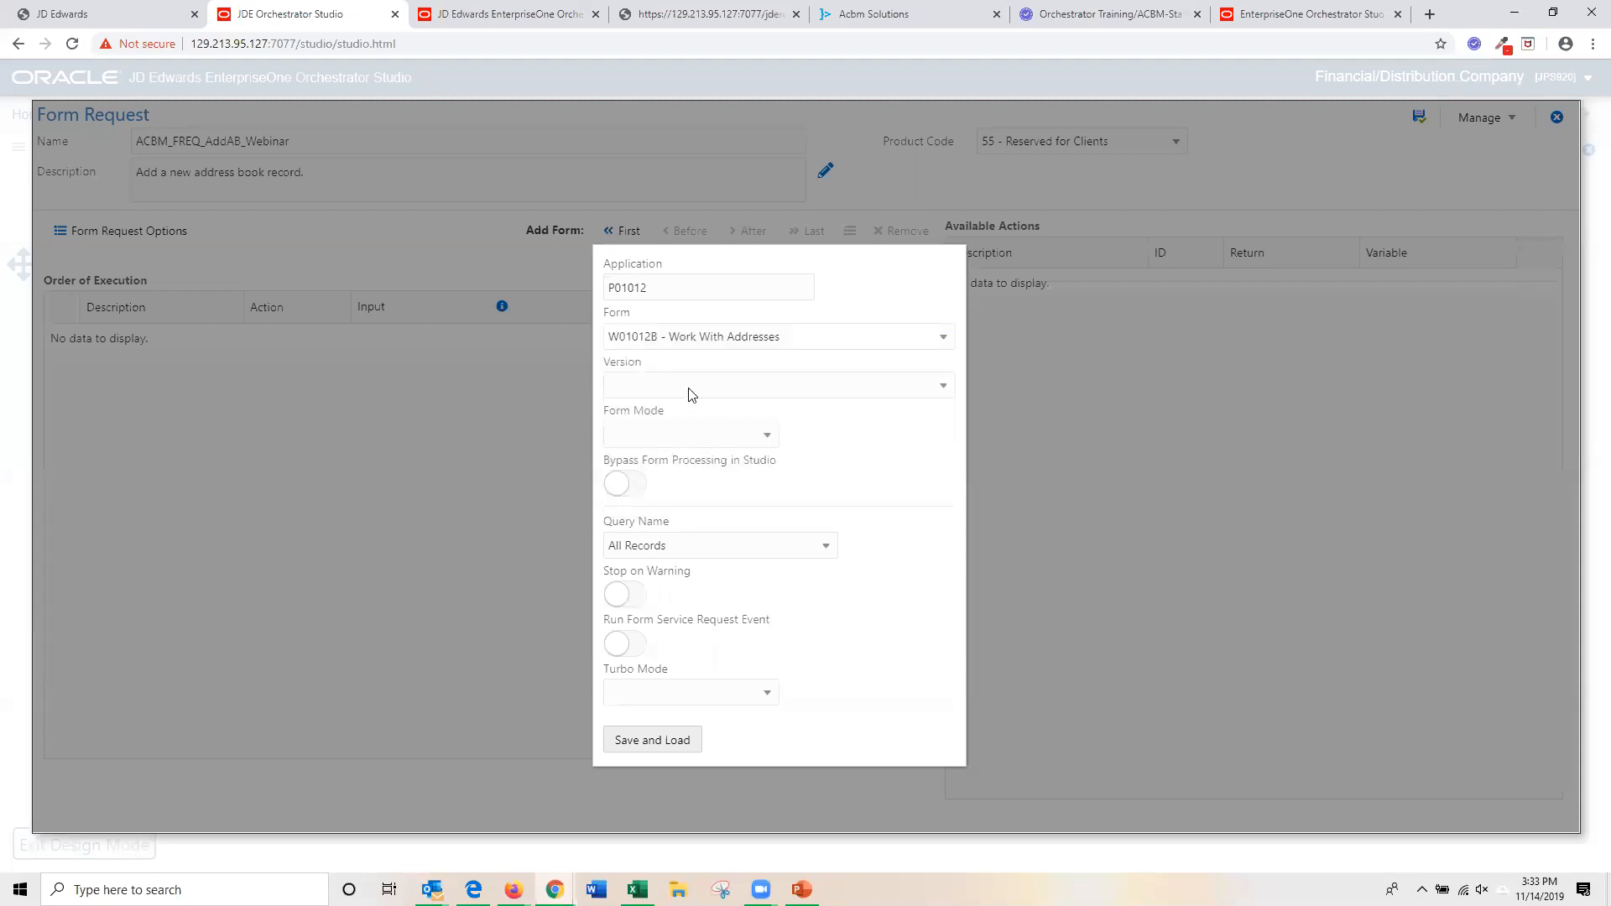
pyautogui.click(695, 389)
pyautogui.click(671, 513)
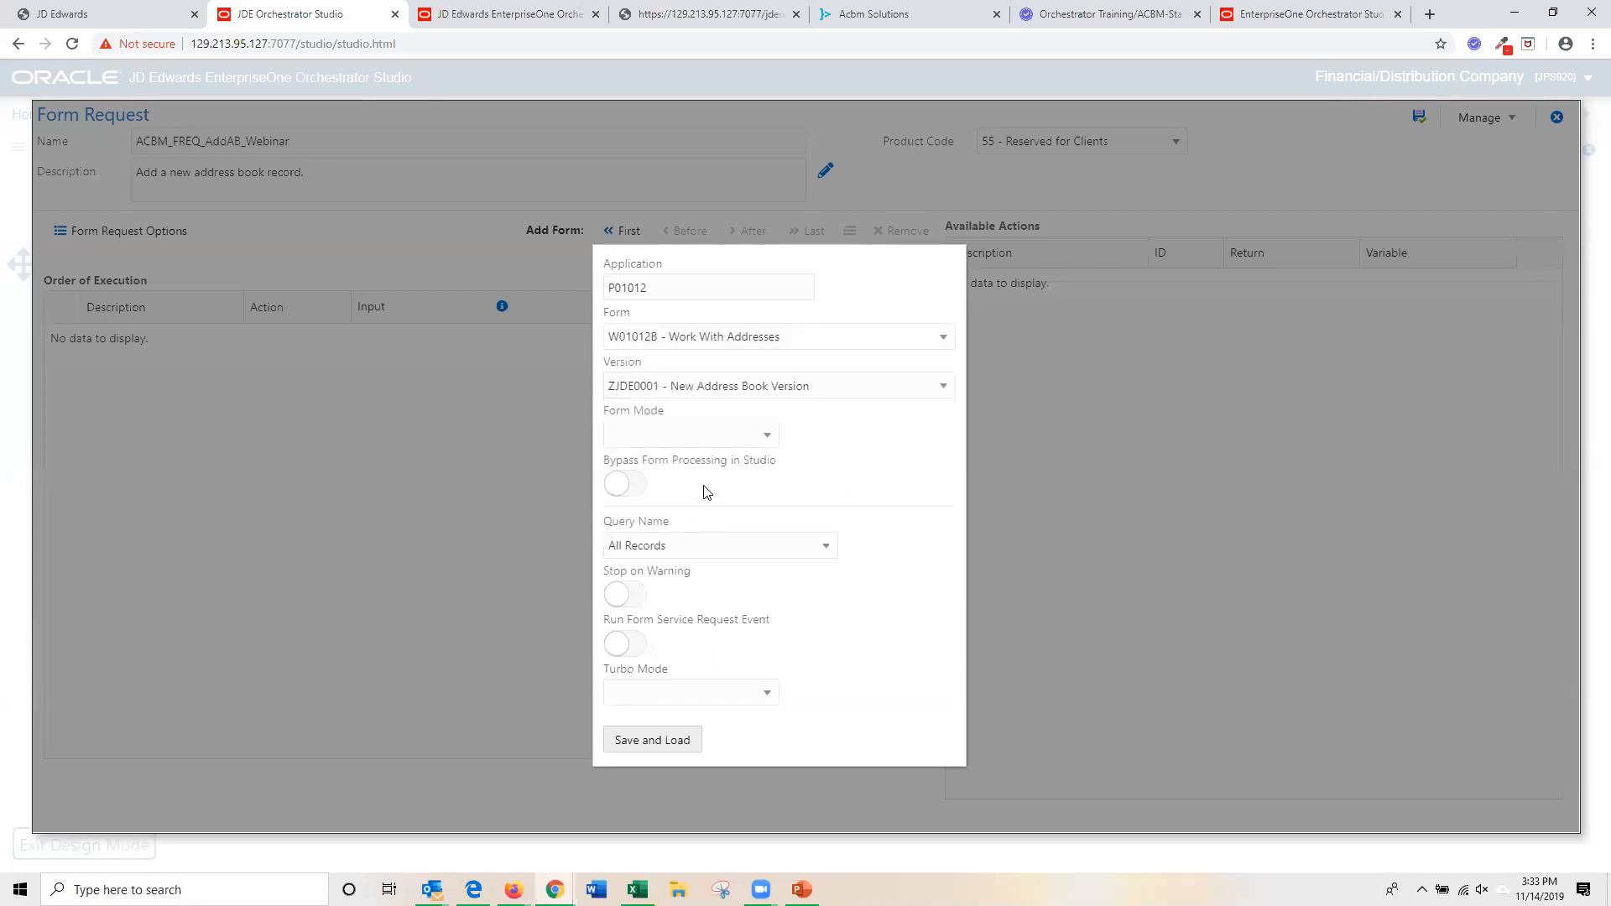
pyautogui.click(651, 740)
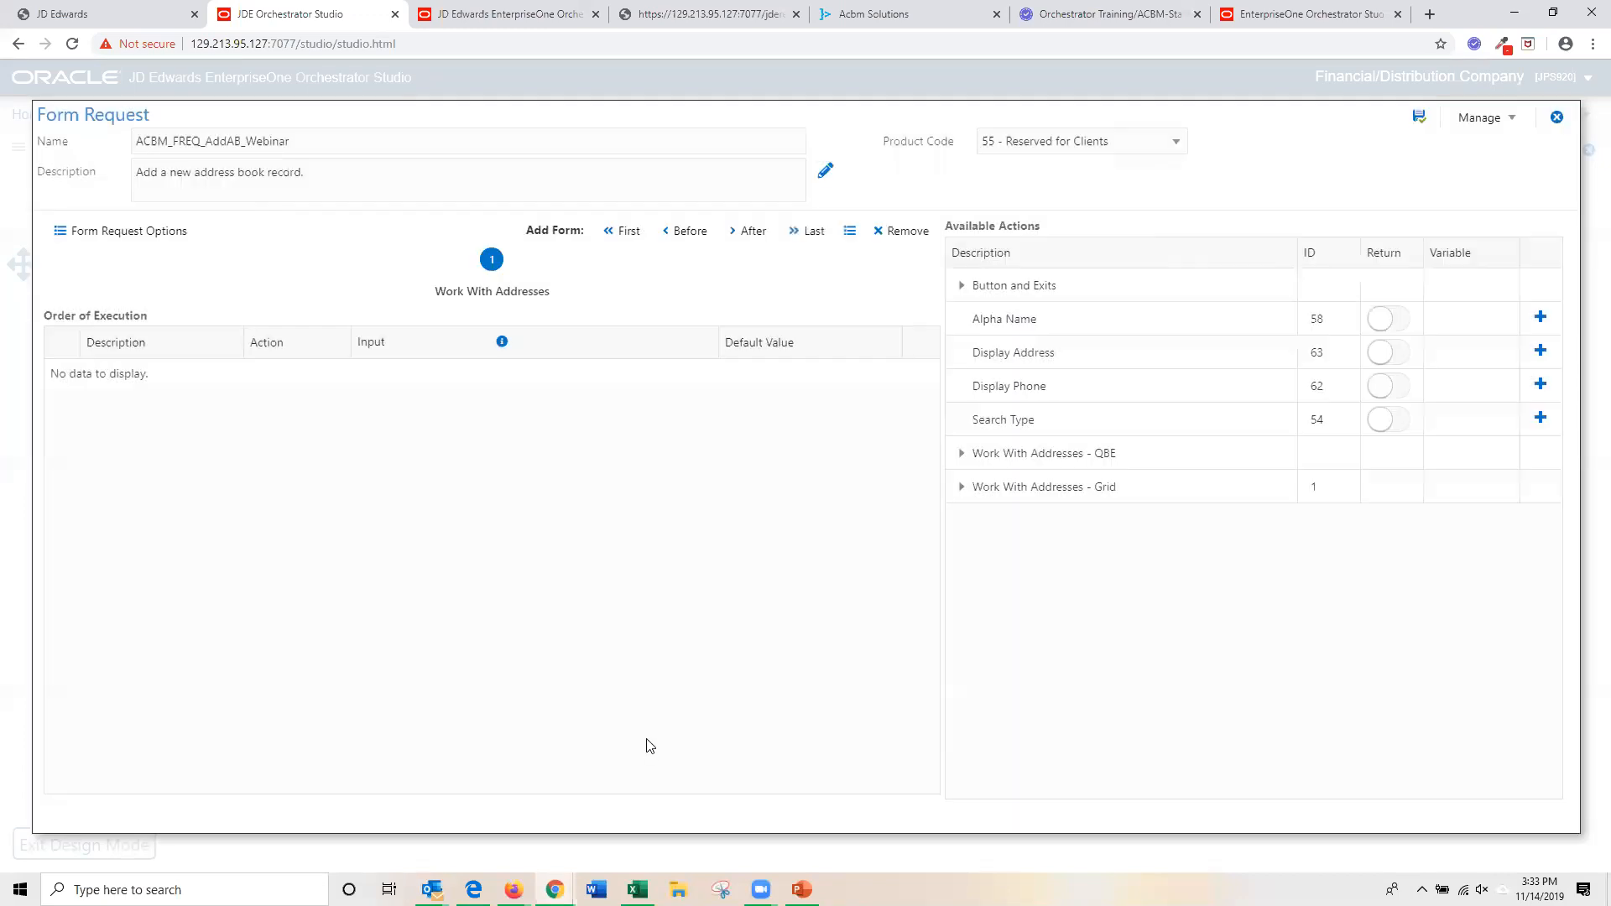
pyautogui.click(962, 286)
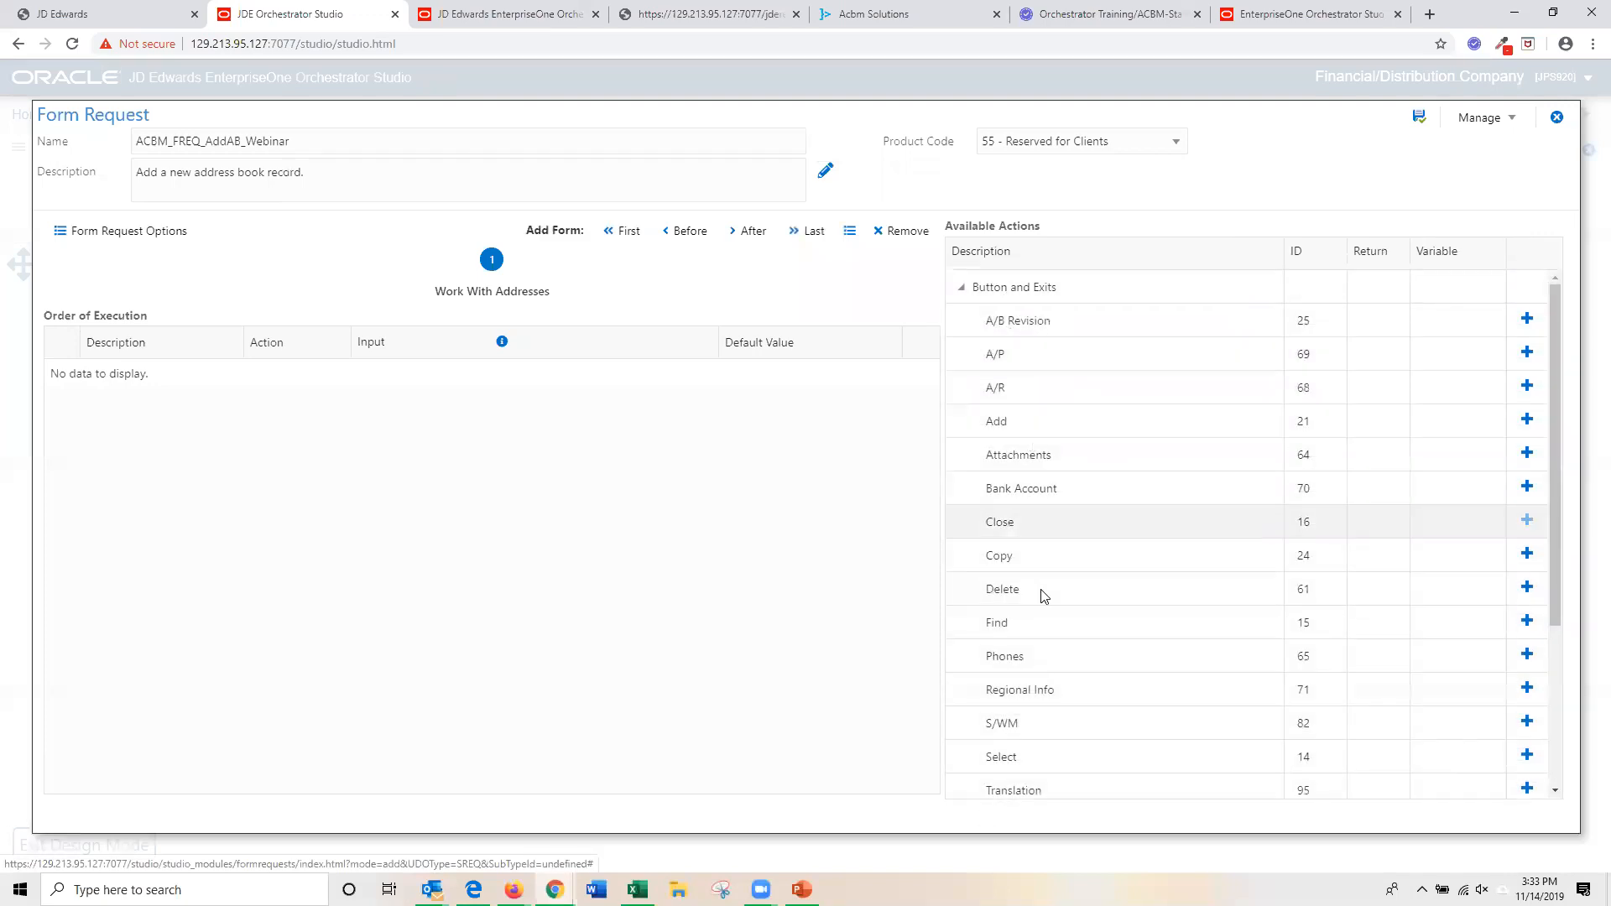
pyautogui.click(1527, 419)
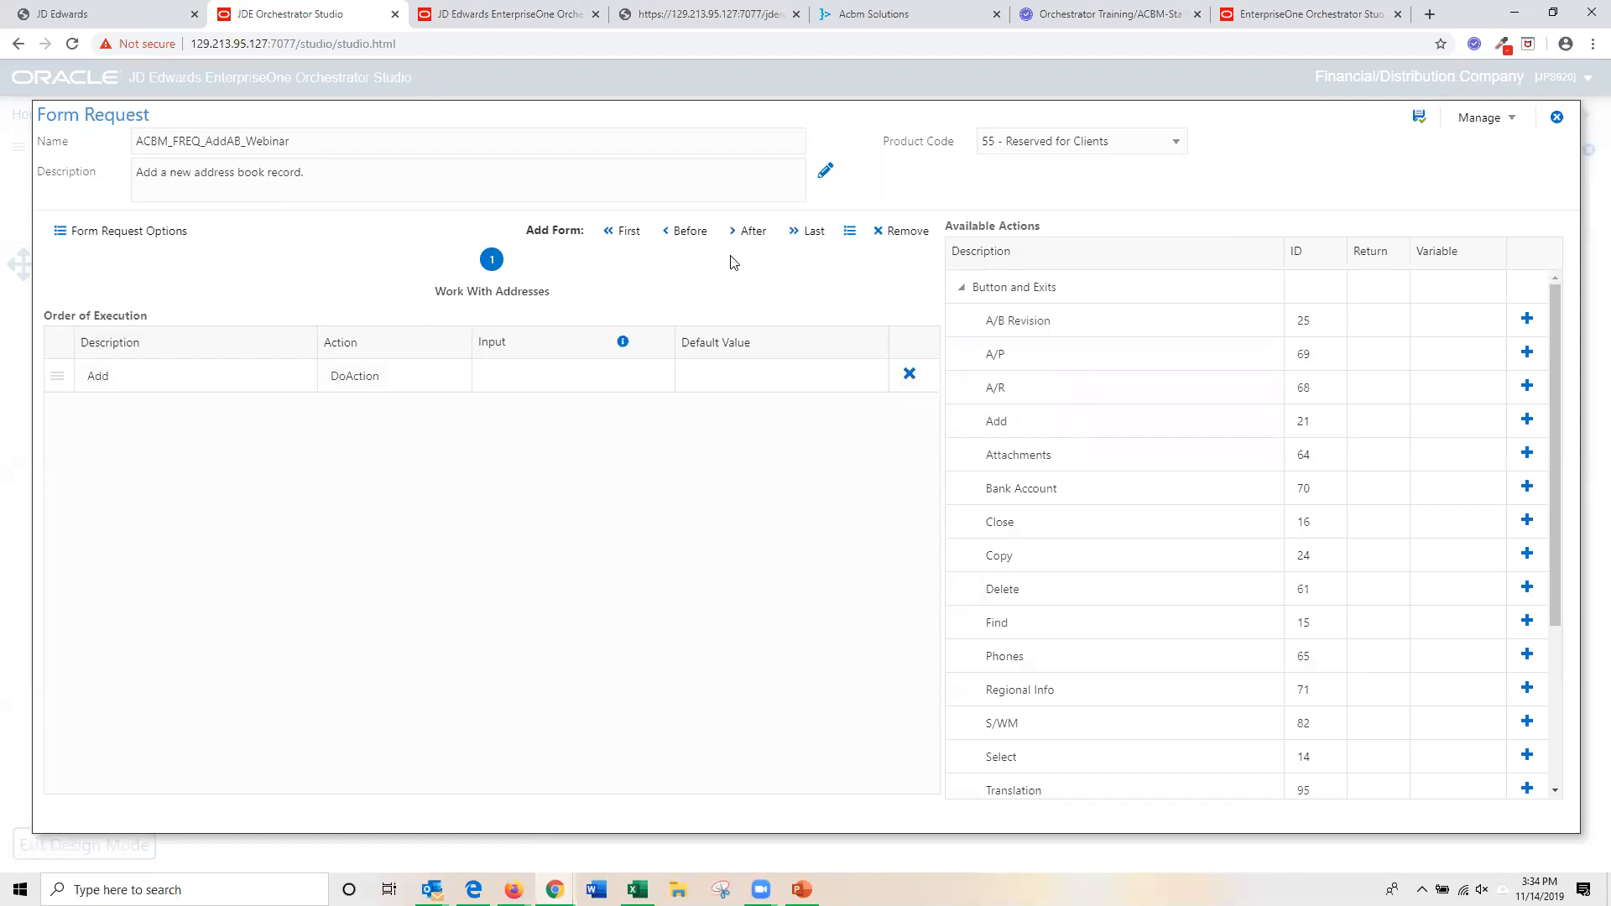
# Load form W01012A - Address Book Revision from P01012, version ZJDE0001, after Work With Addresses, with Bypass Form Processing in Studio enabled.
pyautogui.click(747, 240)
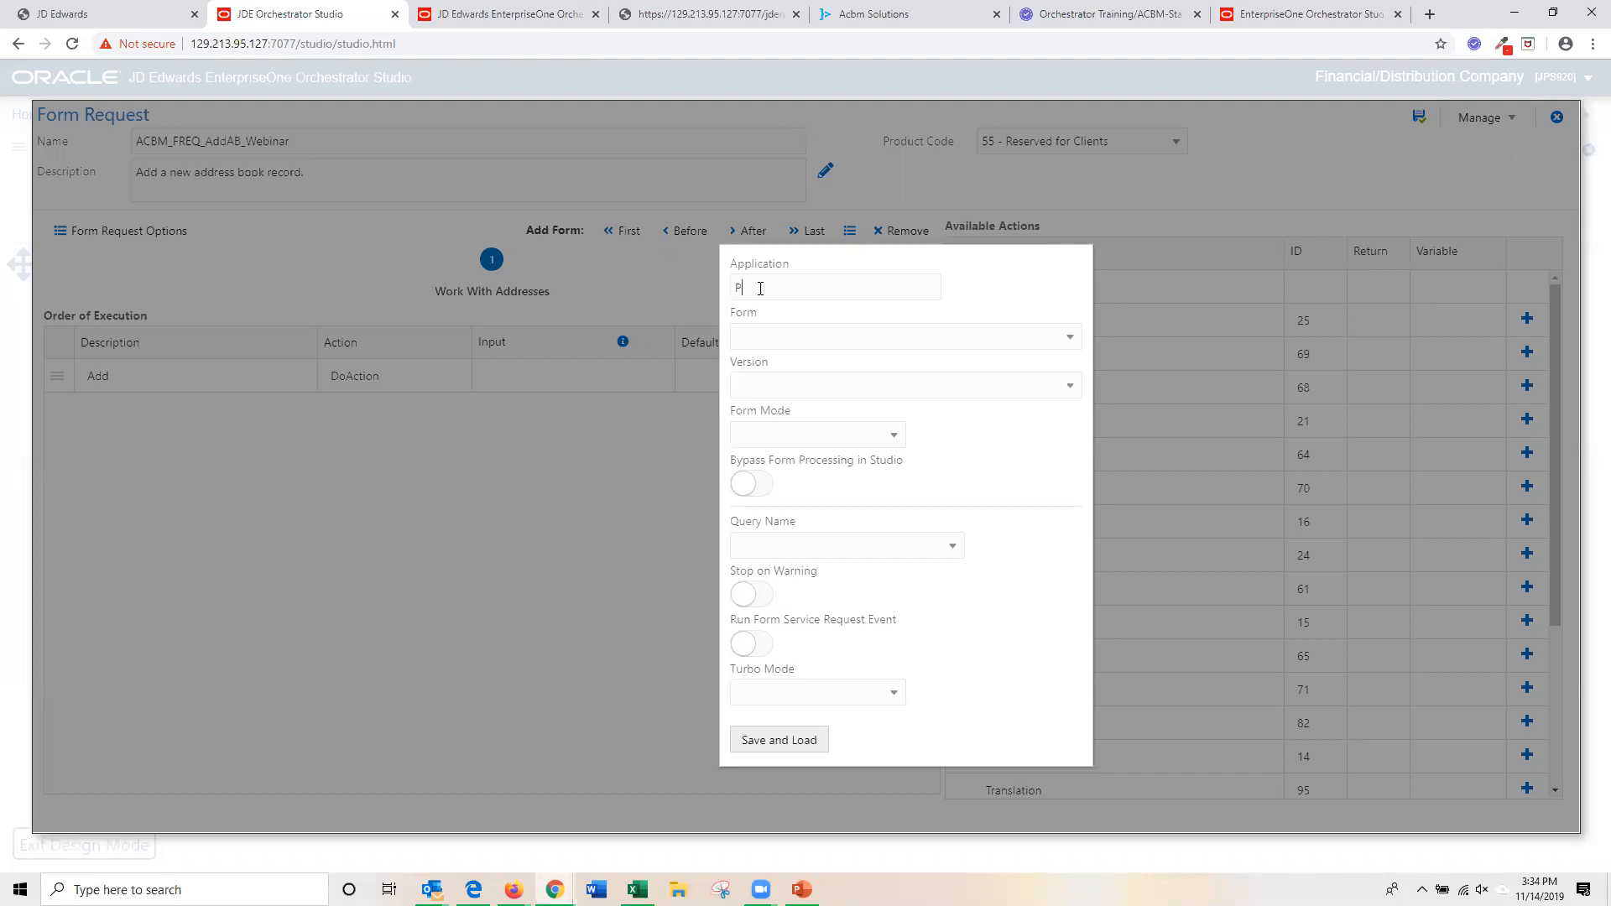
pyautogui.press('Tab')
pyautogui.click(807, 346)
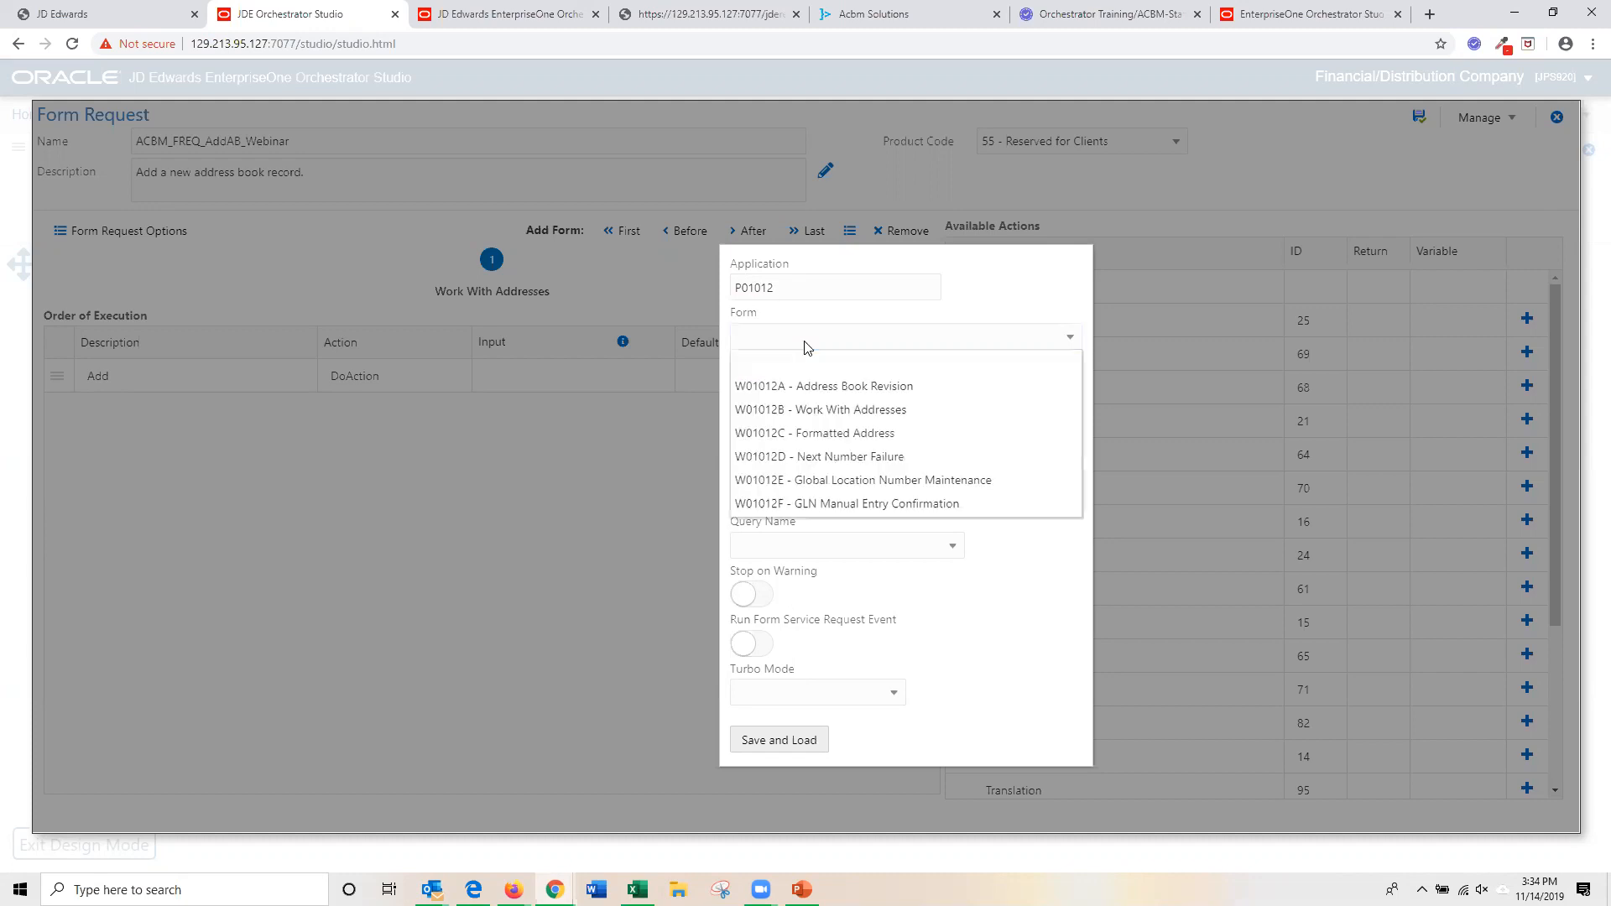
pyautogui.click(801, 386)
pyautogui.click(790, 387)
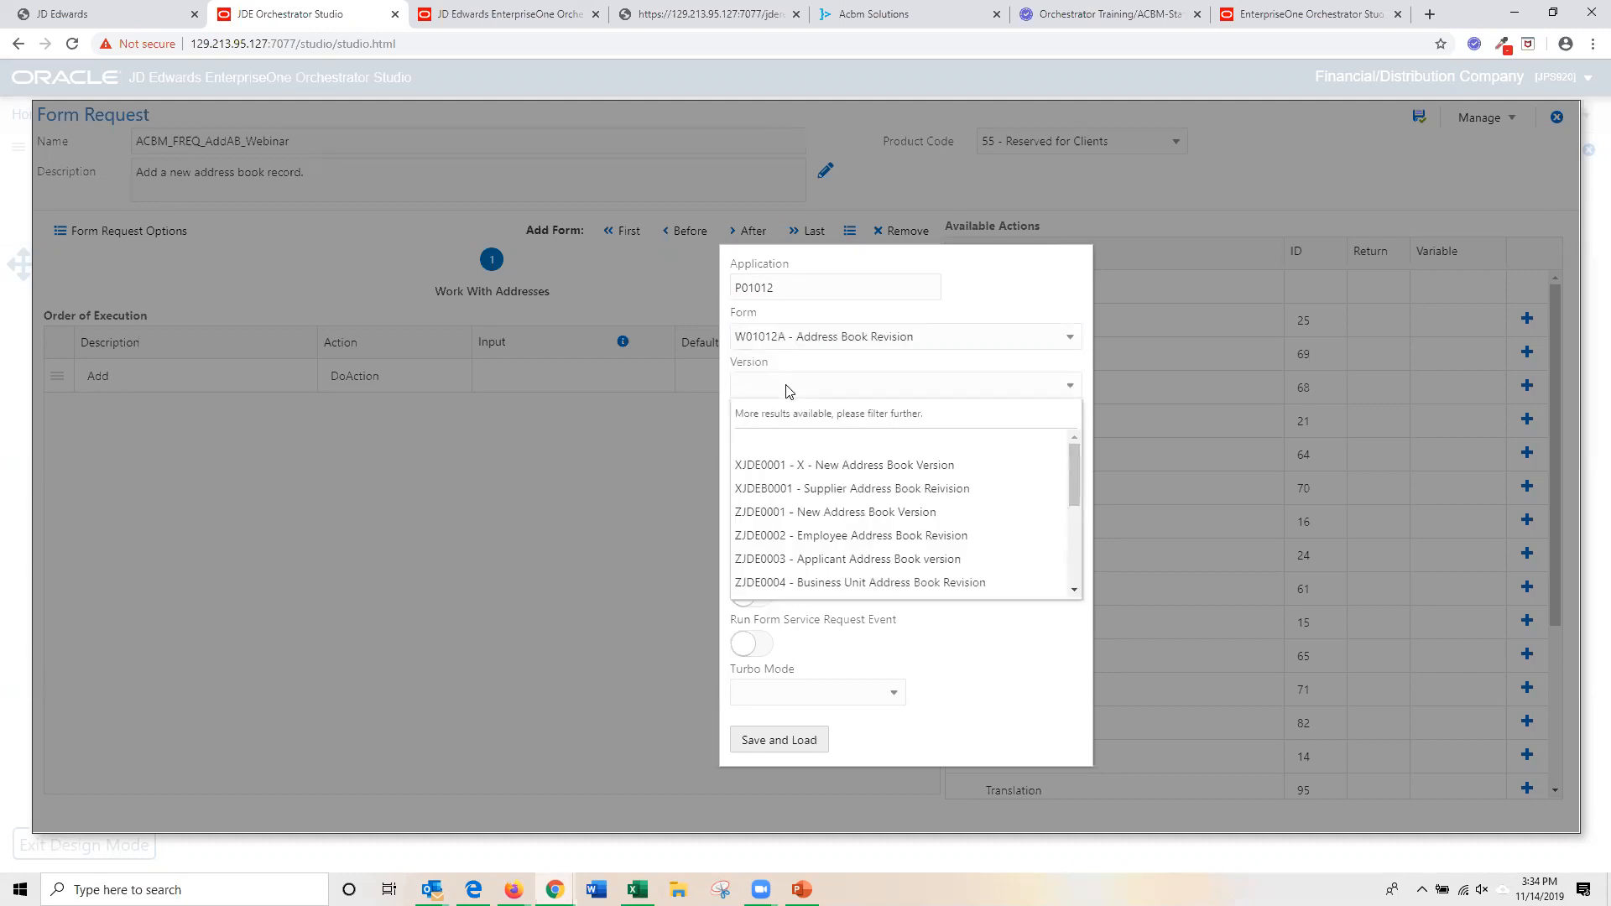
pyautogui.click(783, 521)
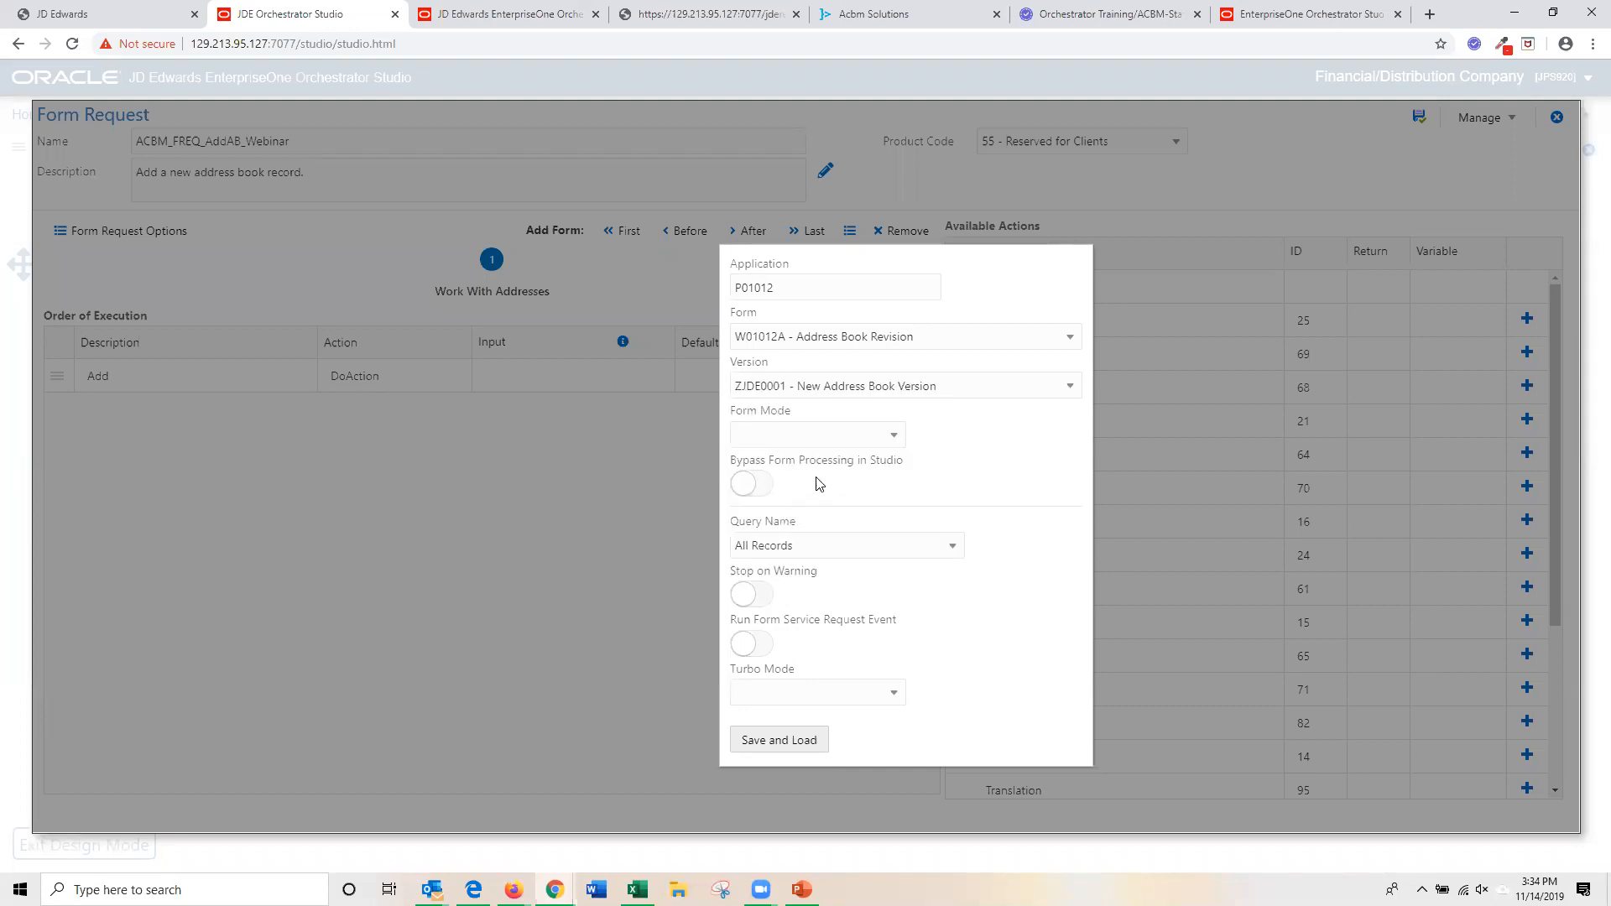
pyautogui.click(746, 486)
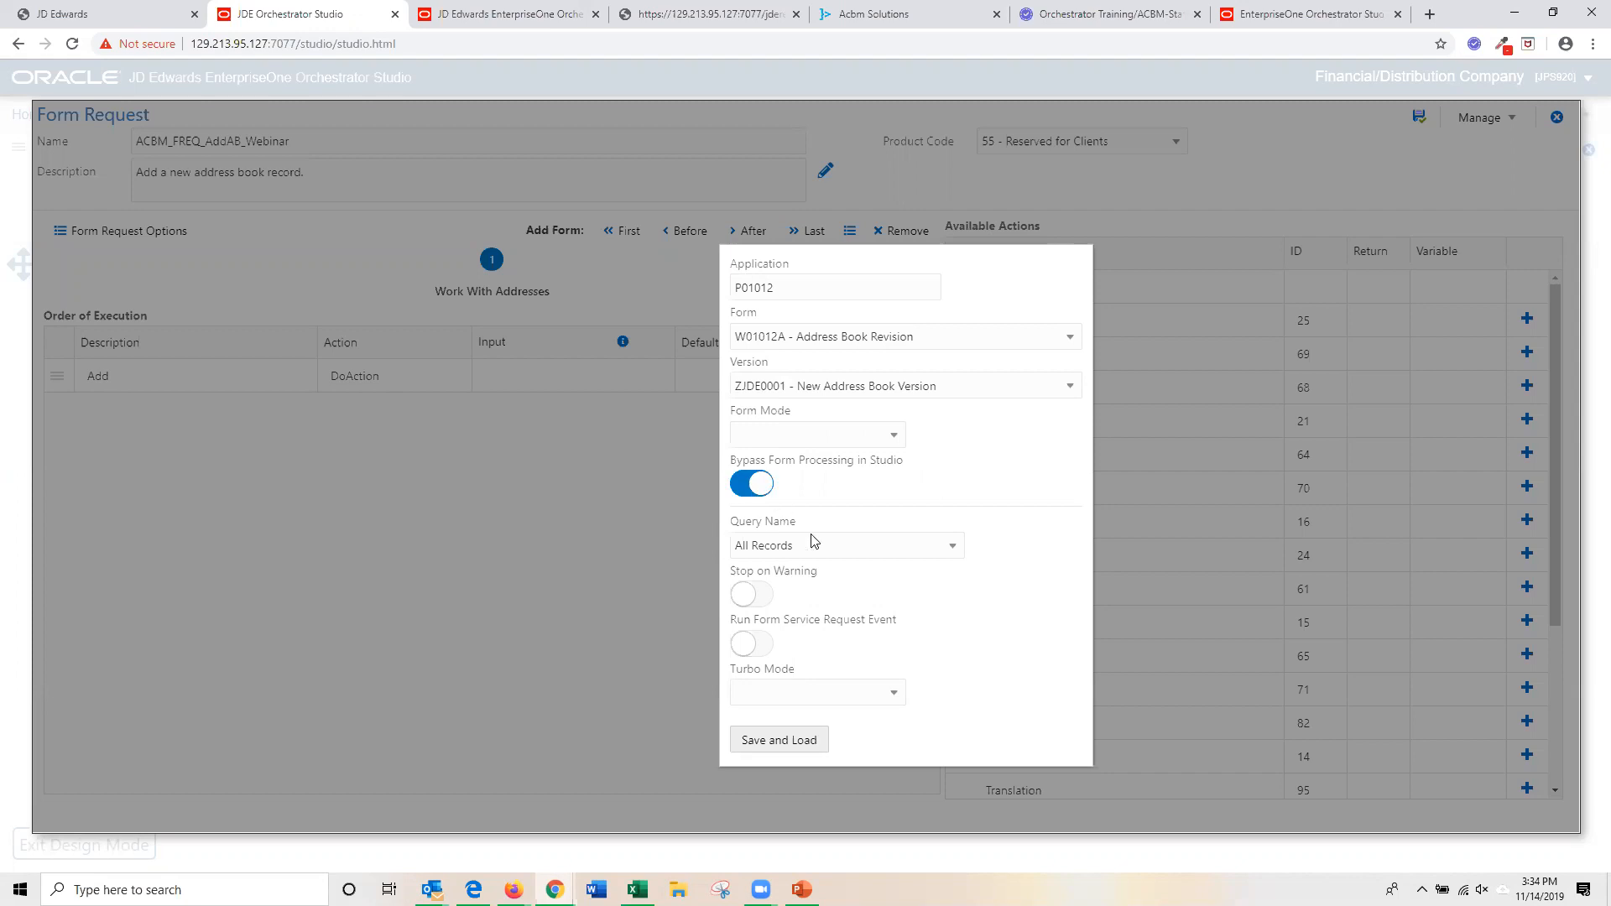
pyautogui.click(790, 738)
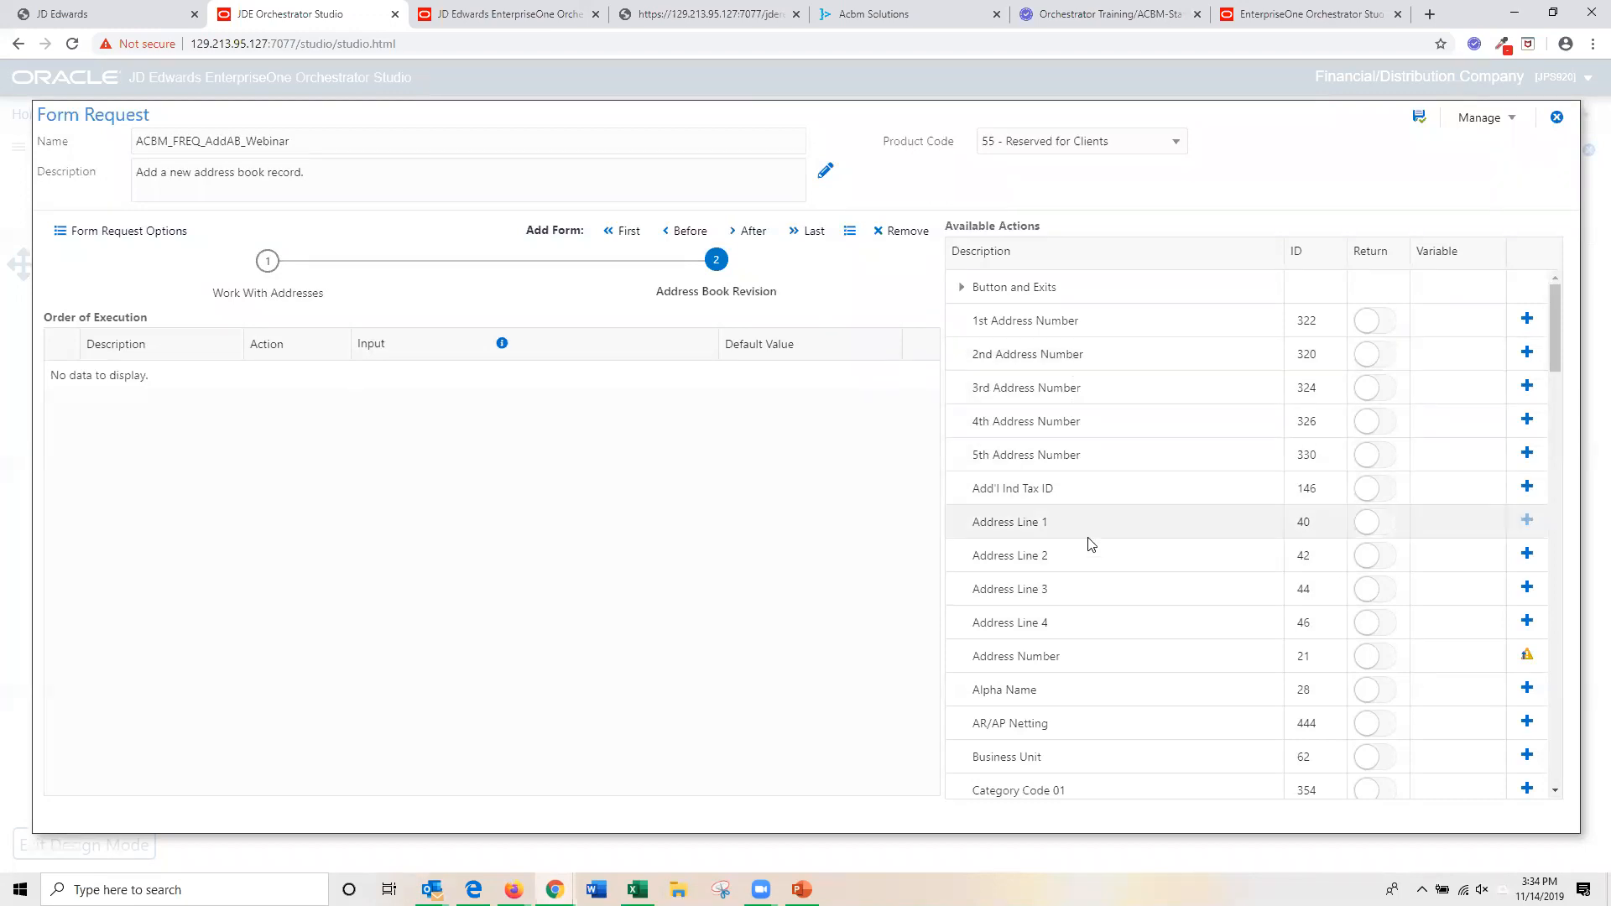
# Add Address Line 1 through Address Line 4 and Alpha Name to the Address Book Revision form's order of execution.
pyautogui.click(1527, 522)
pyautogui.click(1527, 558)
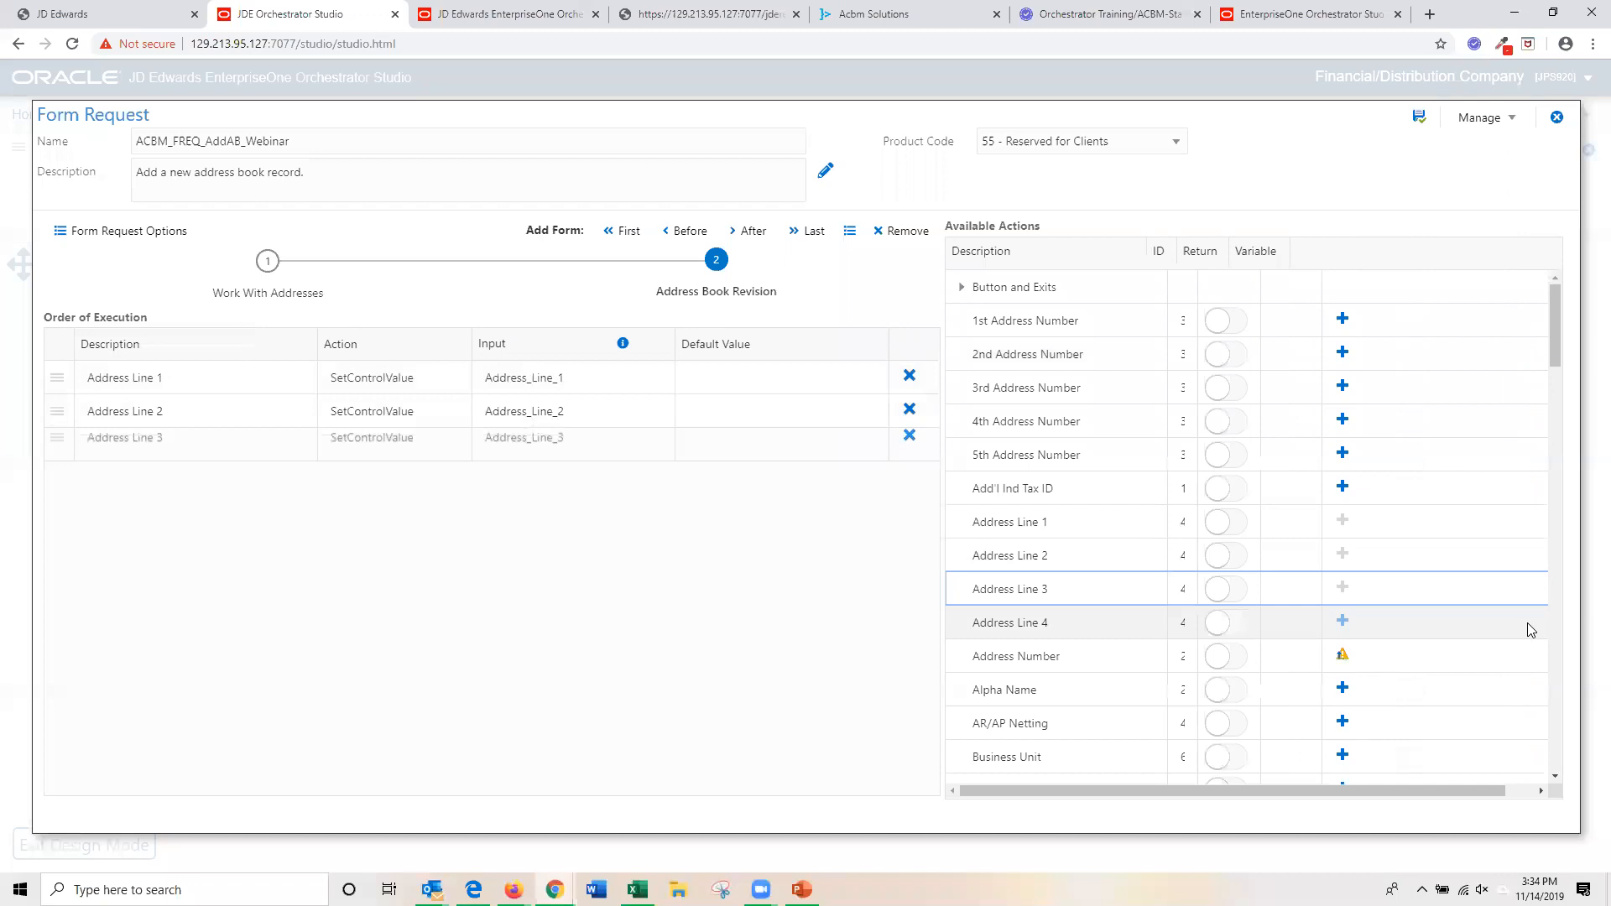
pyautogui.click(1526, 690)
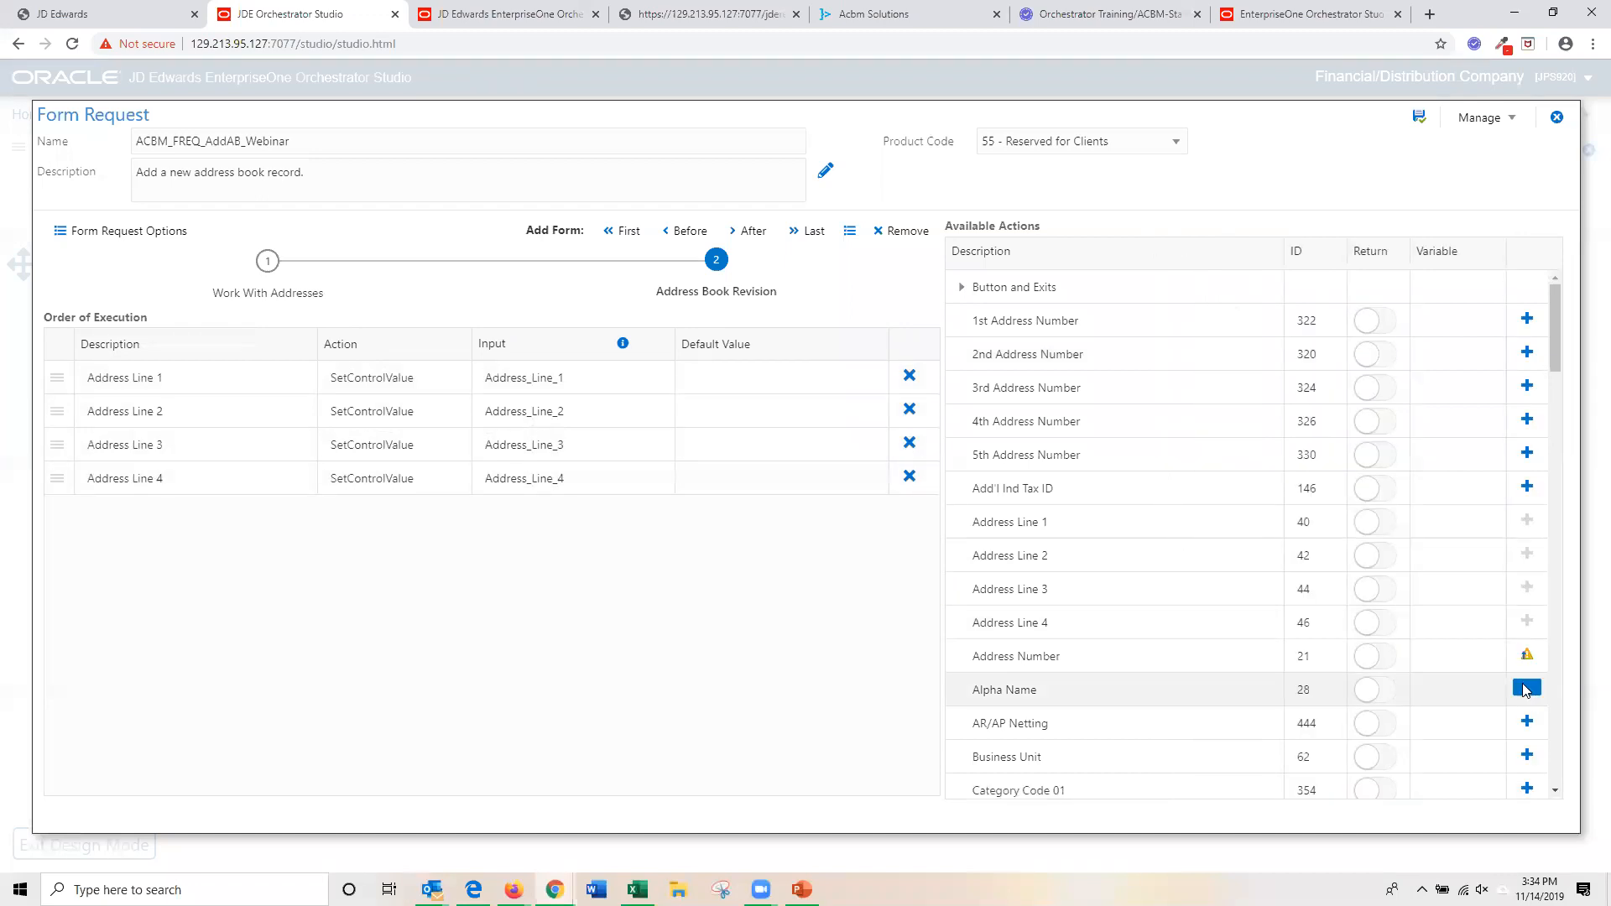
# Add the City, Postal Code and State fields to the Address Book Revision form's order of execution.
pyautogui.scroll(-3, 1346, 623)
pyautogui.scroll(-10, 1346, 622)
pyautogui.scroll(-2, 1346, 628)
pyautogui.click(1526, 537)
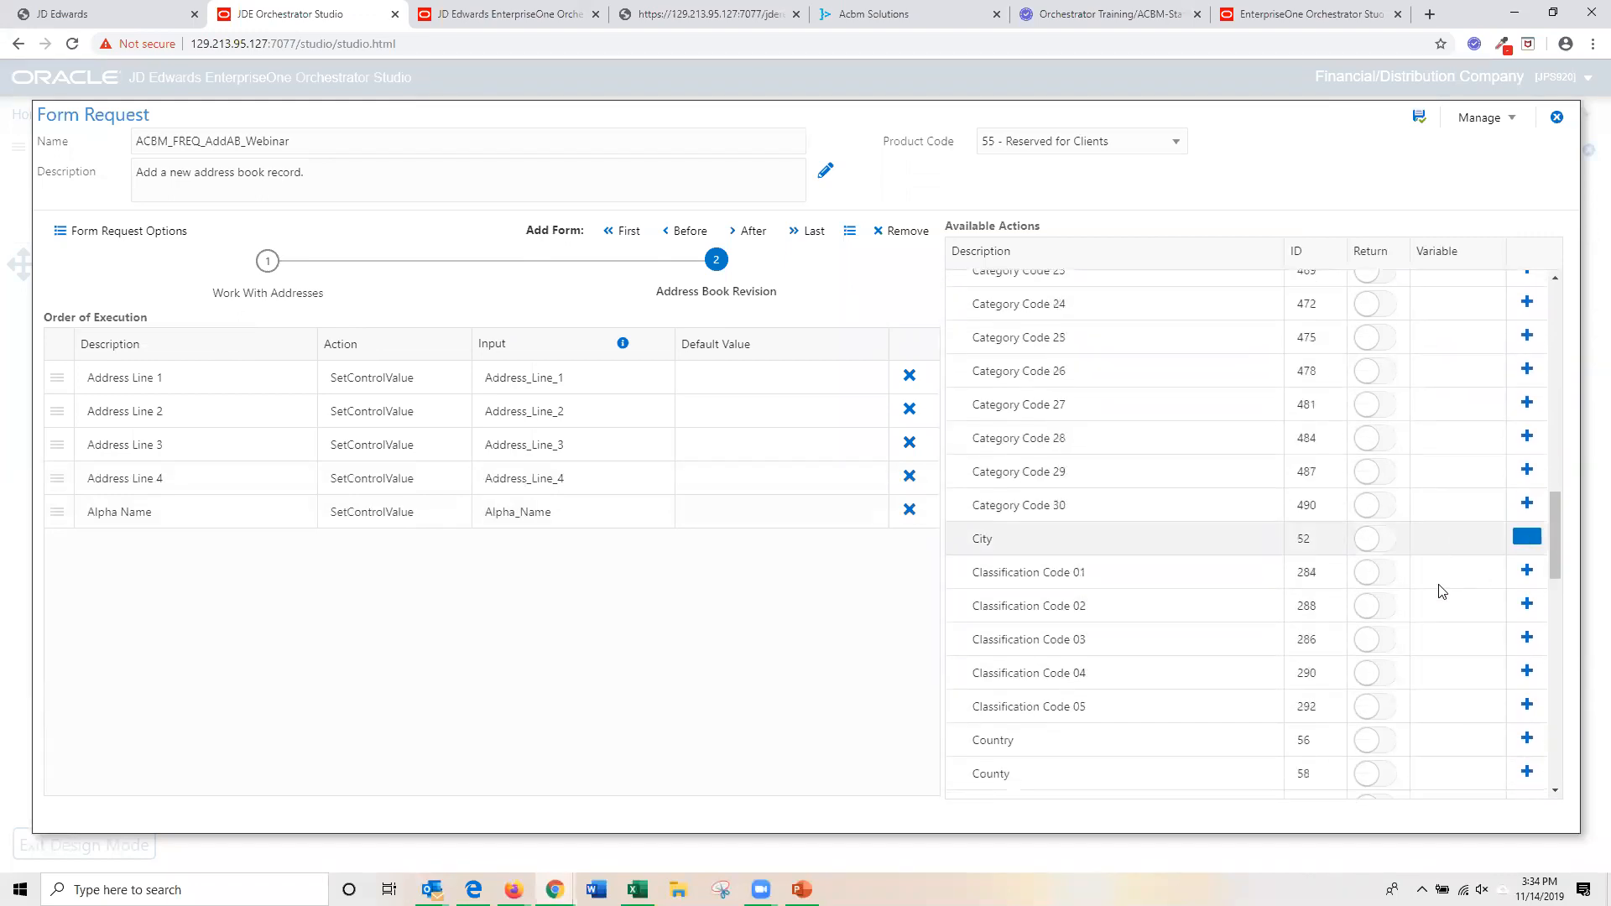
pyautogui.scroll(-7, 1351, 634)
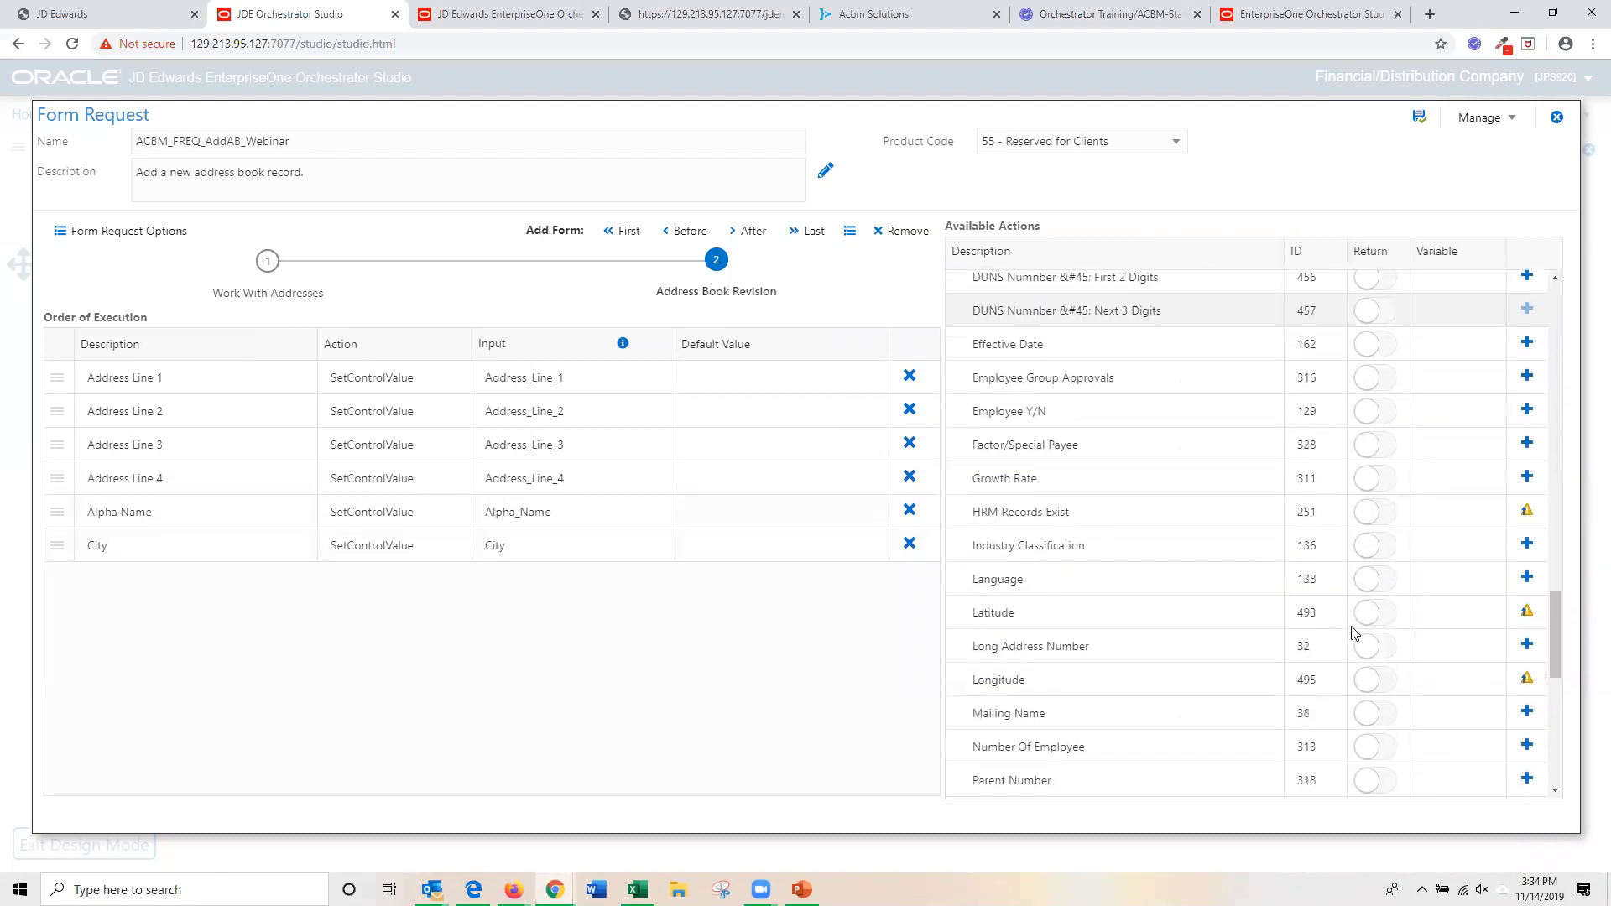
pyautogui.scroll(-3, 1353, 631)
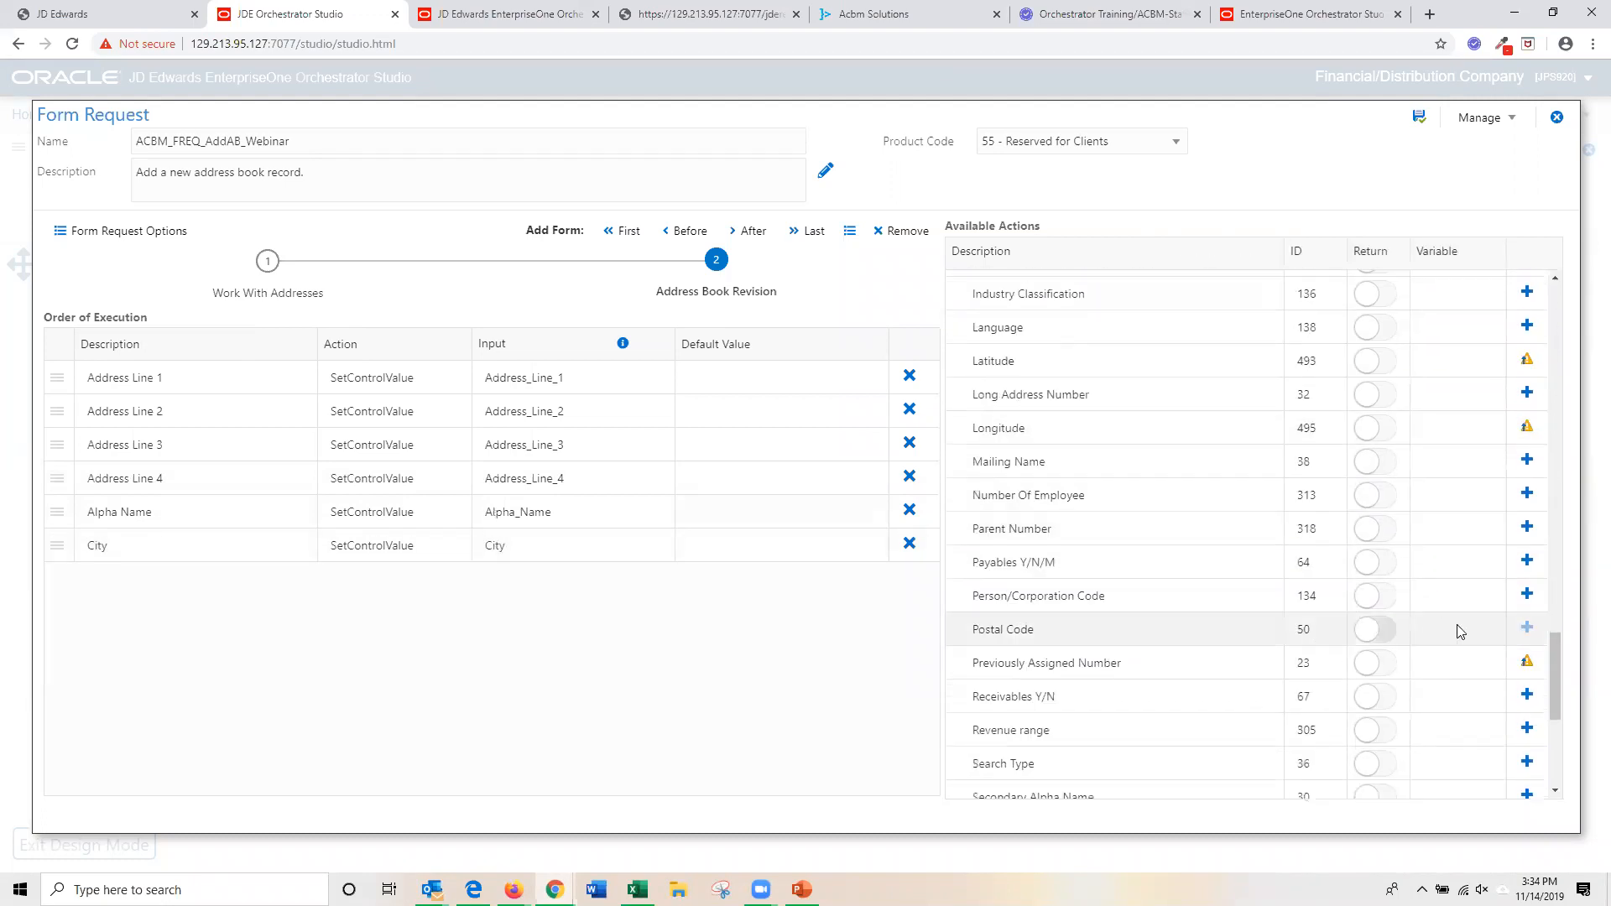
pyautogui.click(1526, 629)
pyautogui.scroll(-3, 1416, 657)
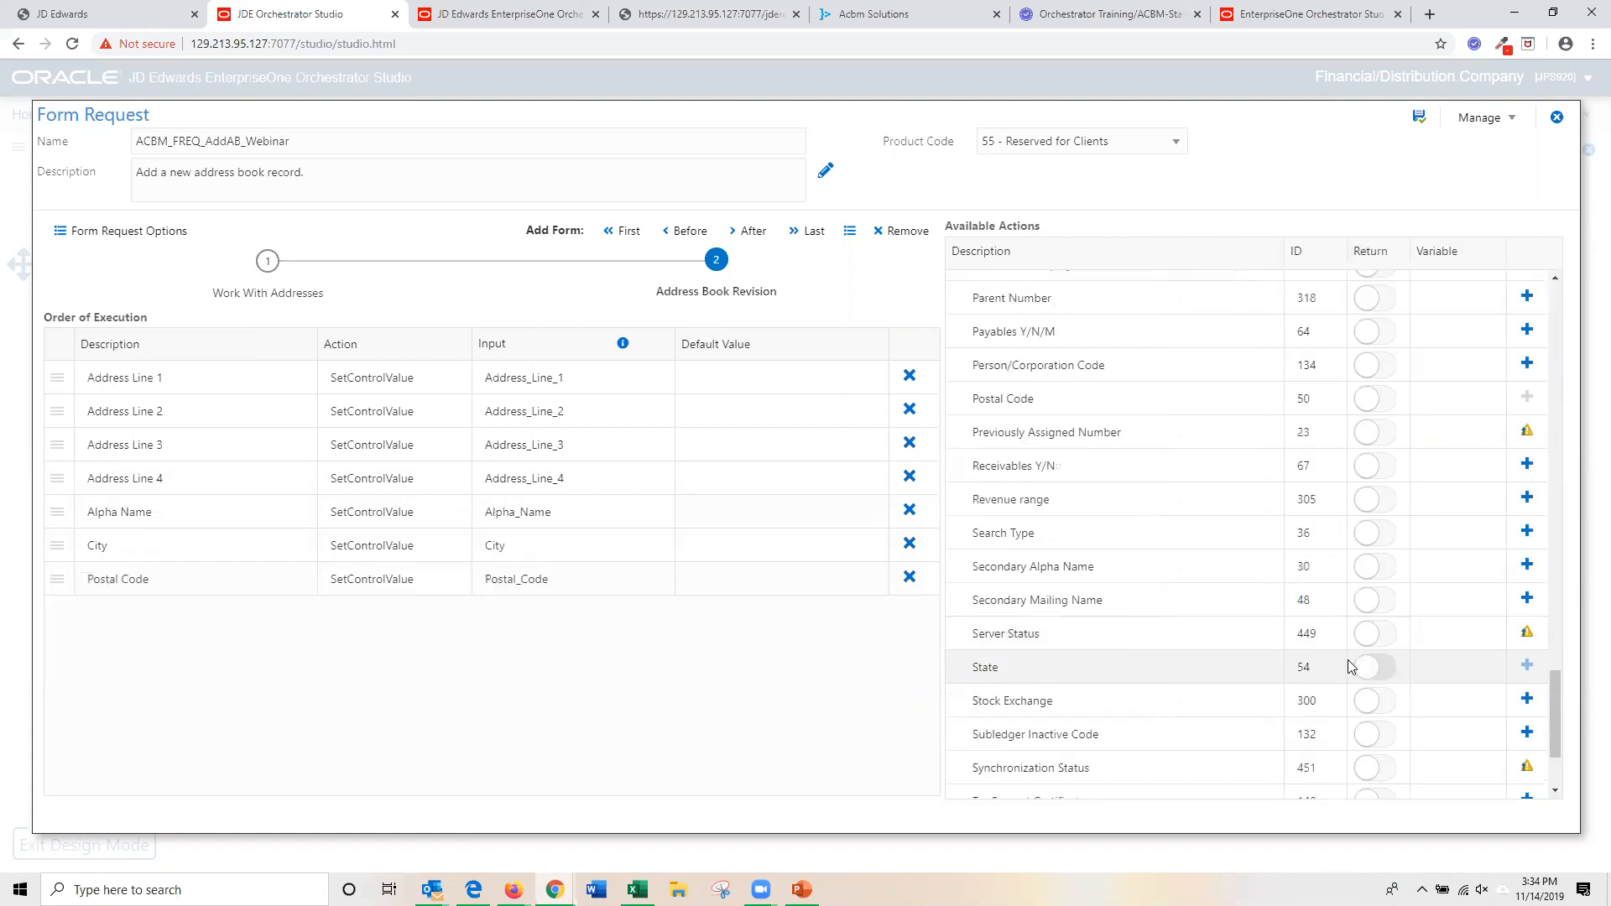
pyautogui.click(1526, 667)
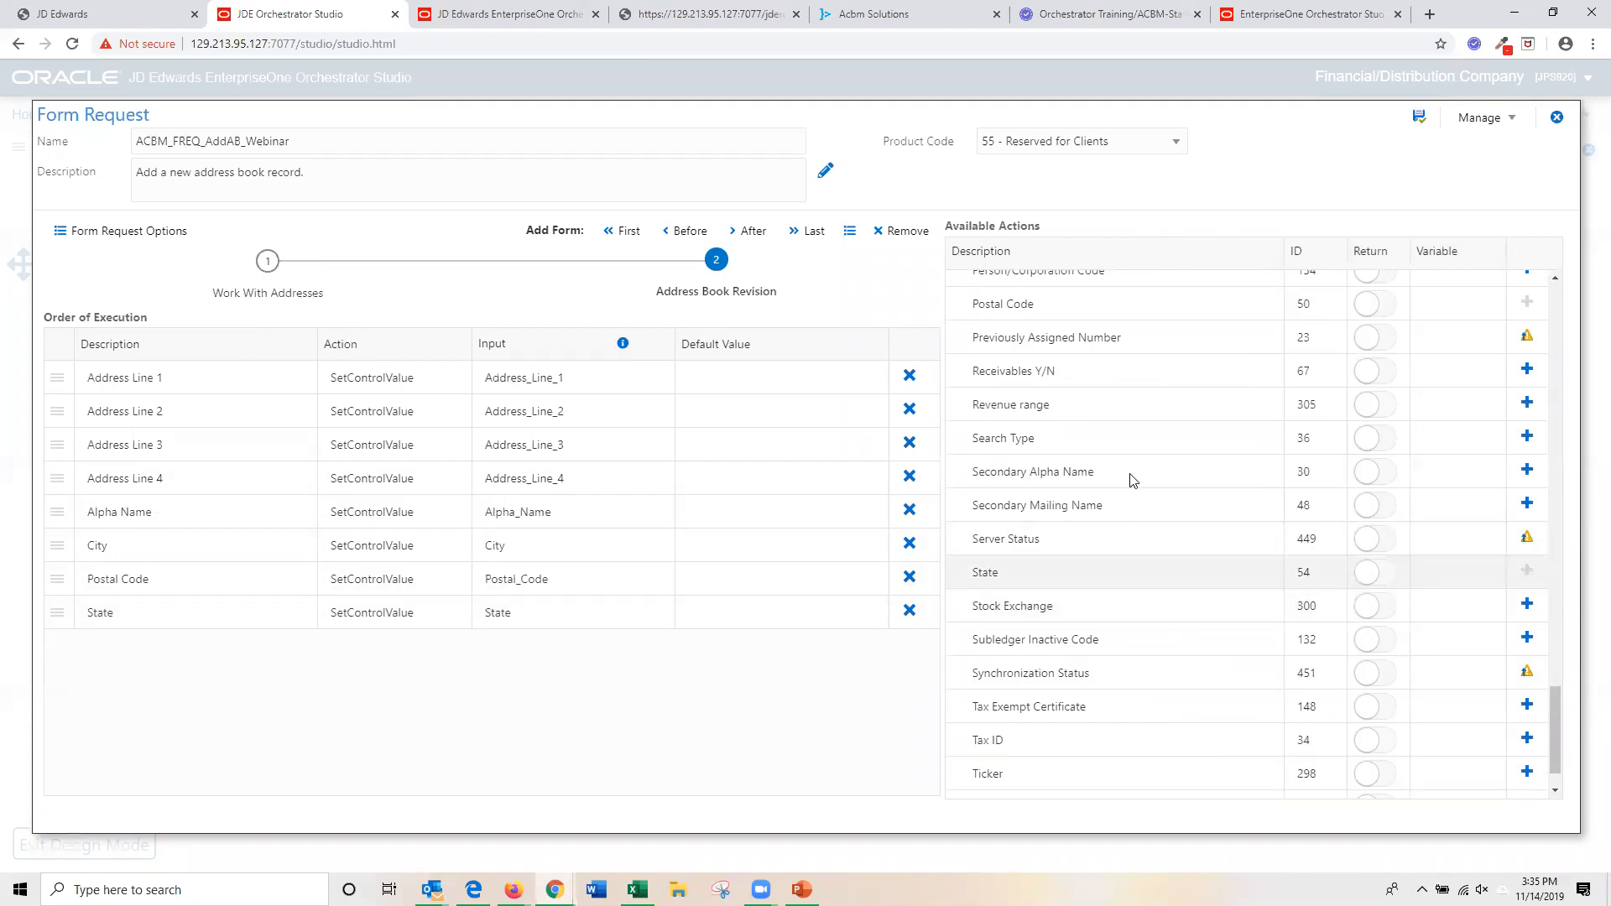
# Add Search Type to the Address Book Revision order of execution and return Previously Assigned Number and Alpha Name.
pyautogui.click(1527, 440)
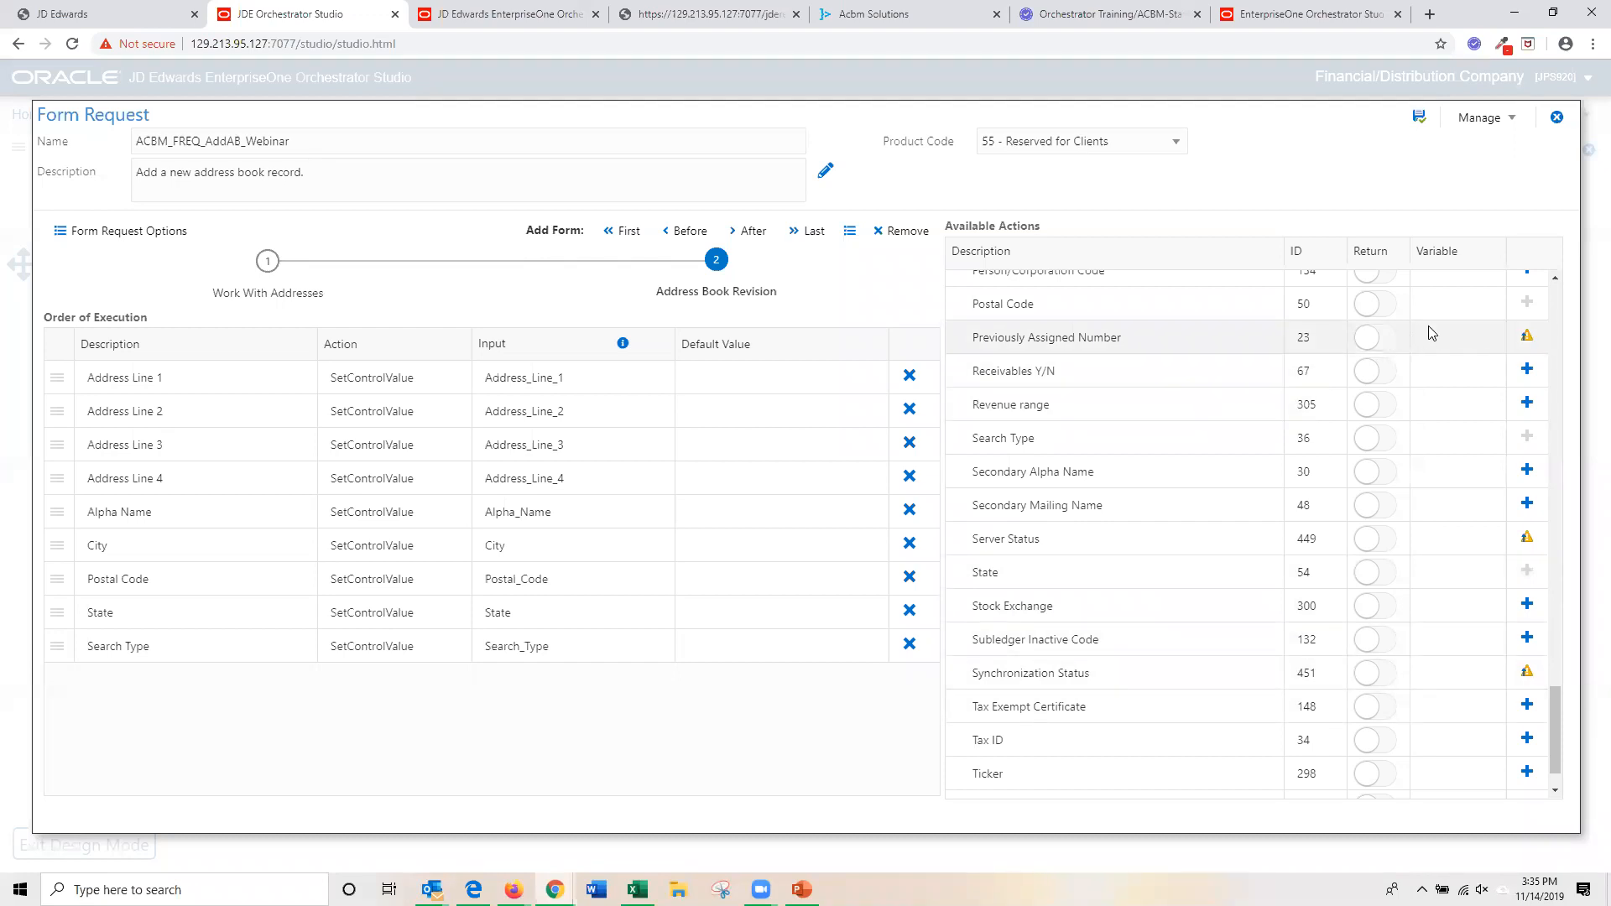
pyautogui.click(1368, 340)
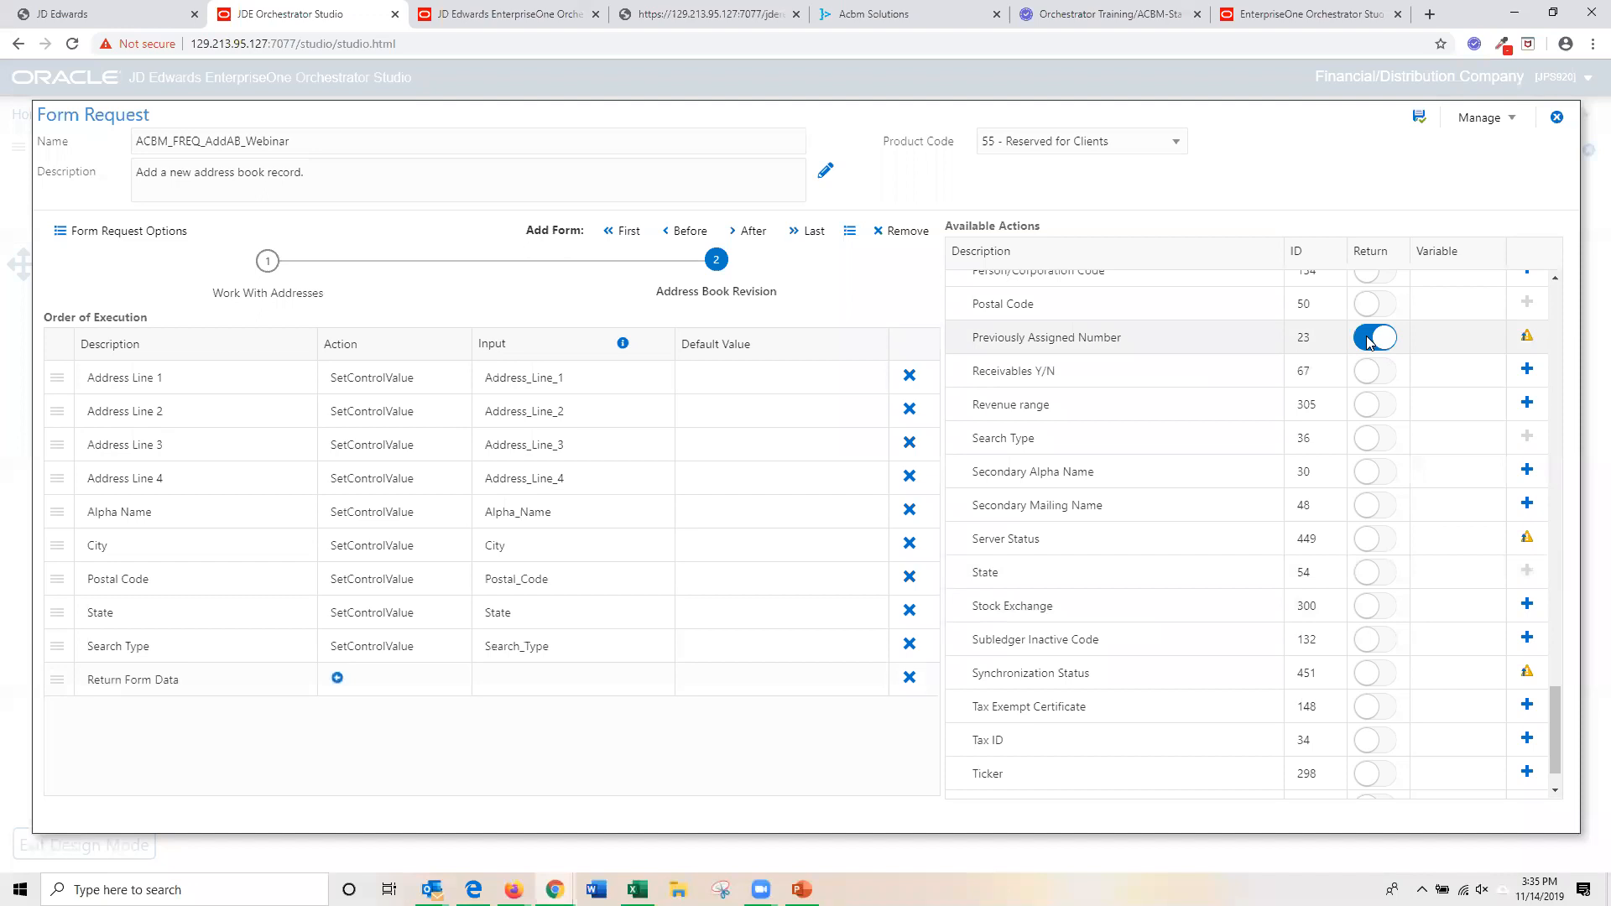
pyautogui.scroll(6, 1241, 436)
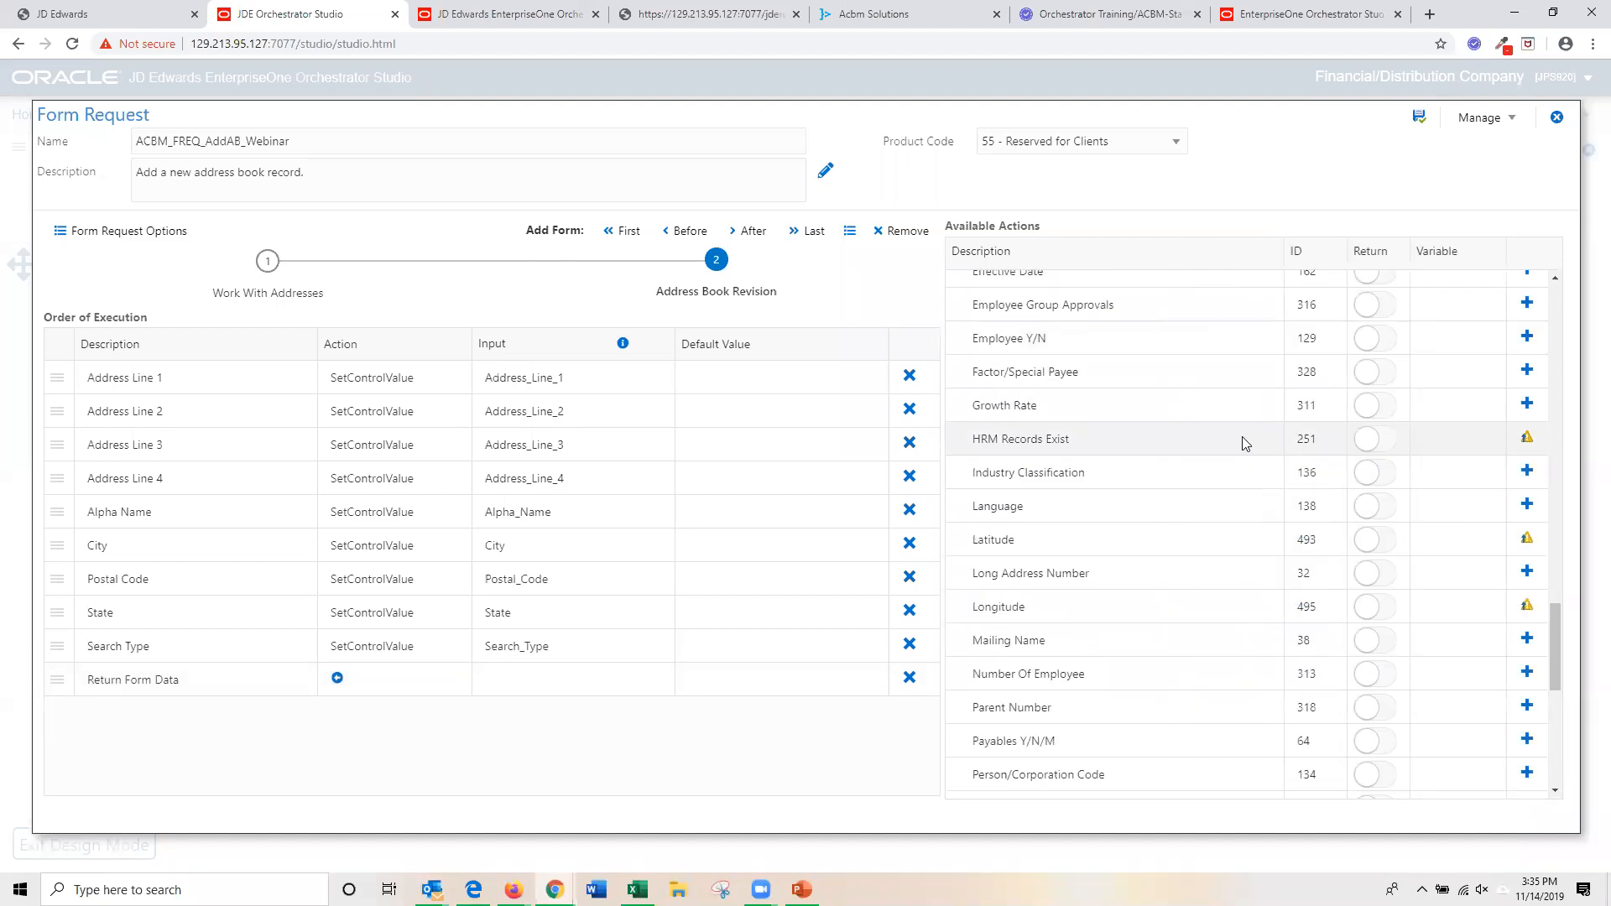
pyautogui.scroll(7, 1242, 436)
pyautogui.scroll(12, 1225, 480)
pyautogui.scroll(2, 1226, 479)
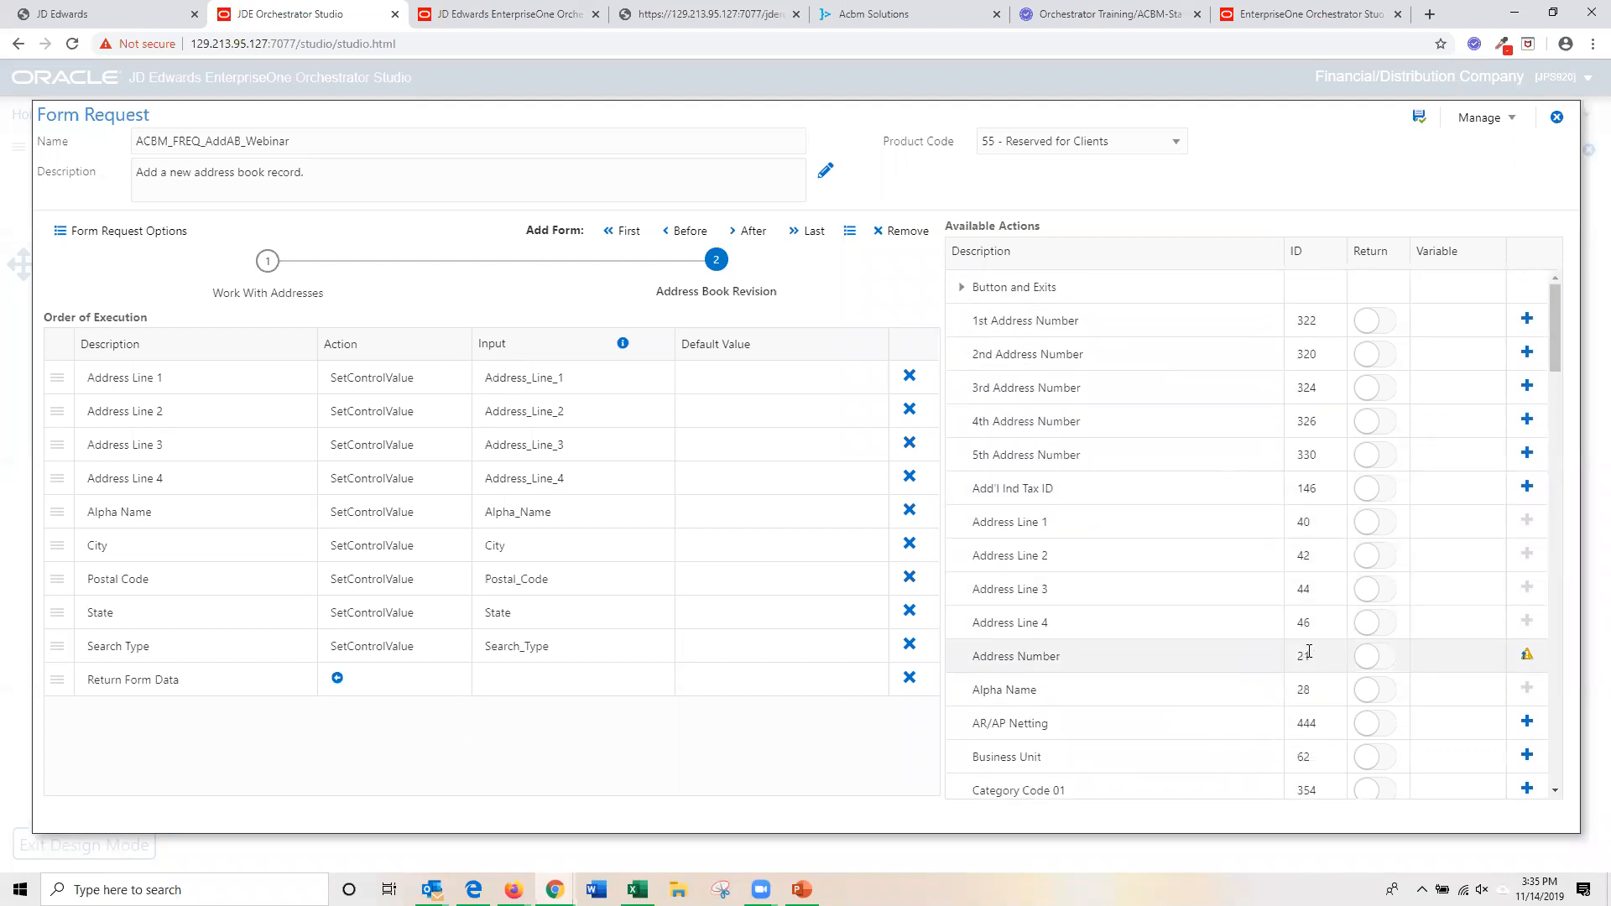
pyautogui.click(1363, 690)
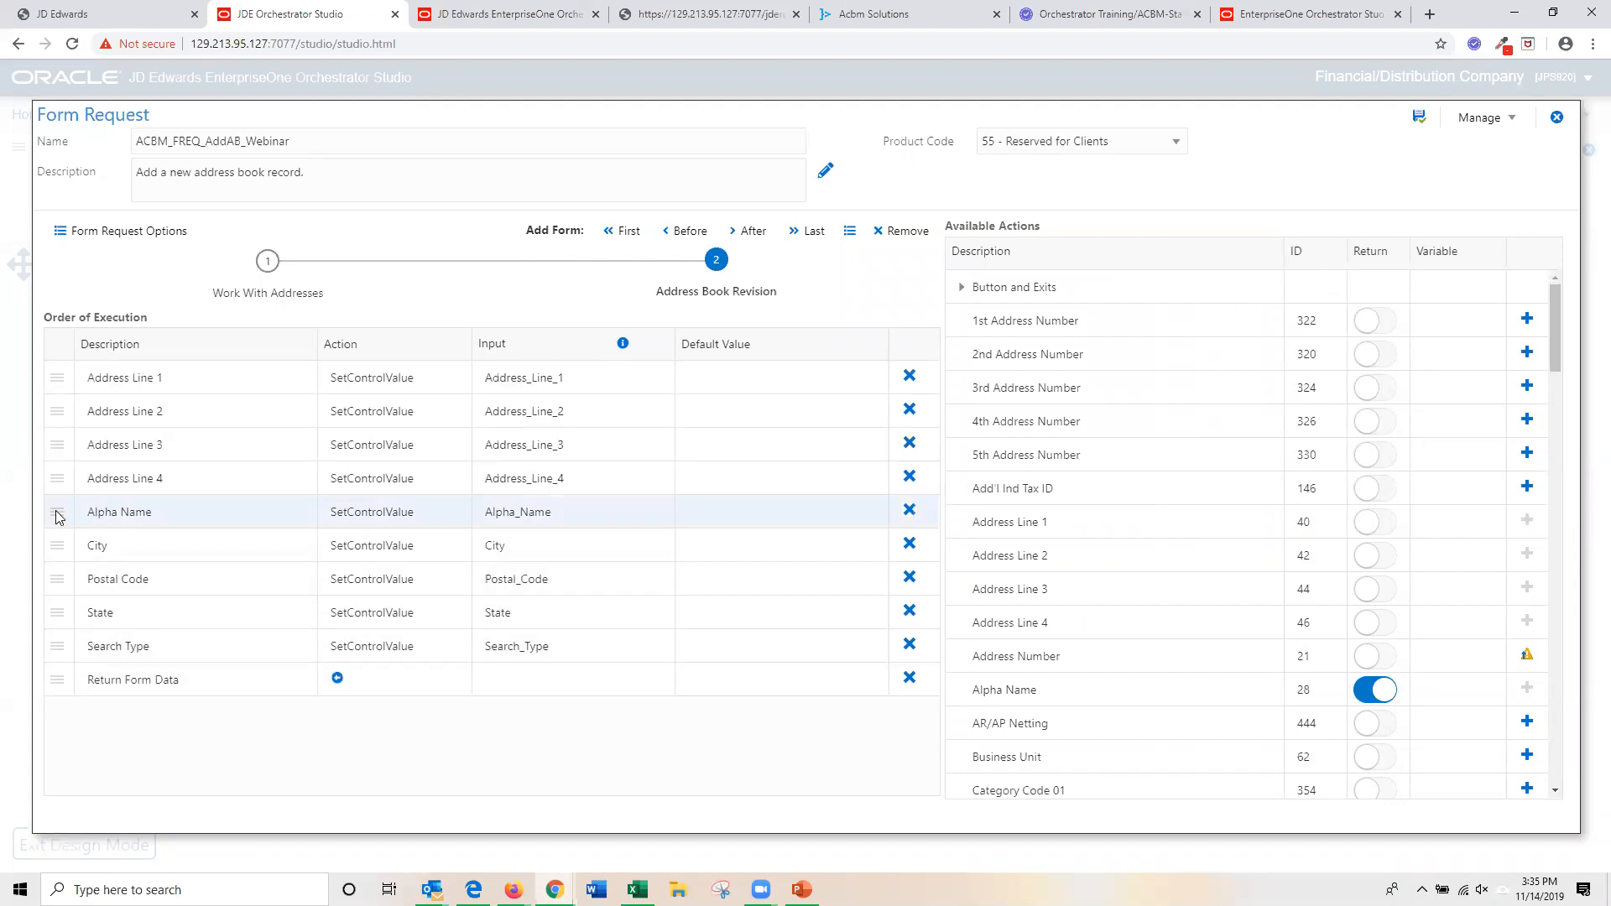
# Reorder the execution so Alpha Name and Search Type come first and State comes before Postal Code.
pyautogui.moveTo(58, 516); pyautogui.dragTo(62, 384)
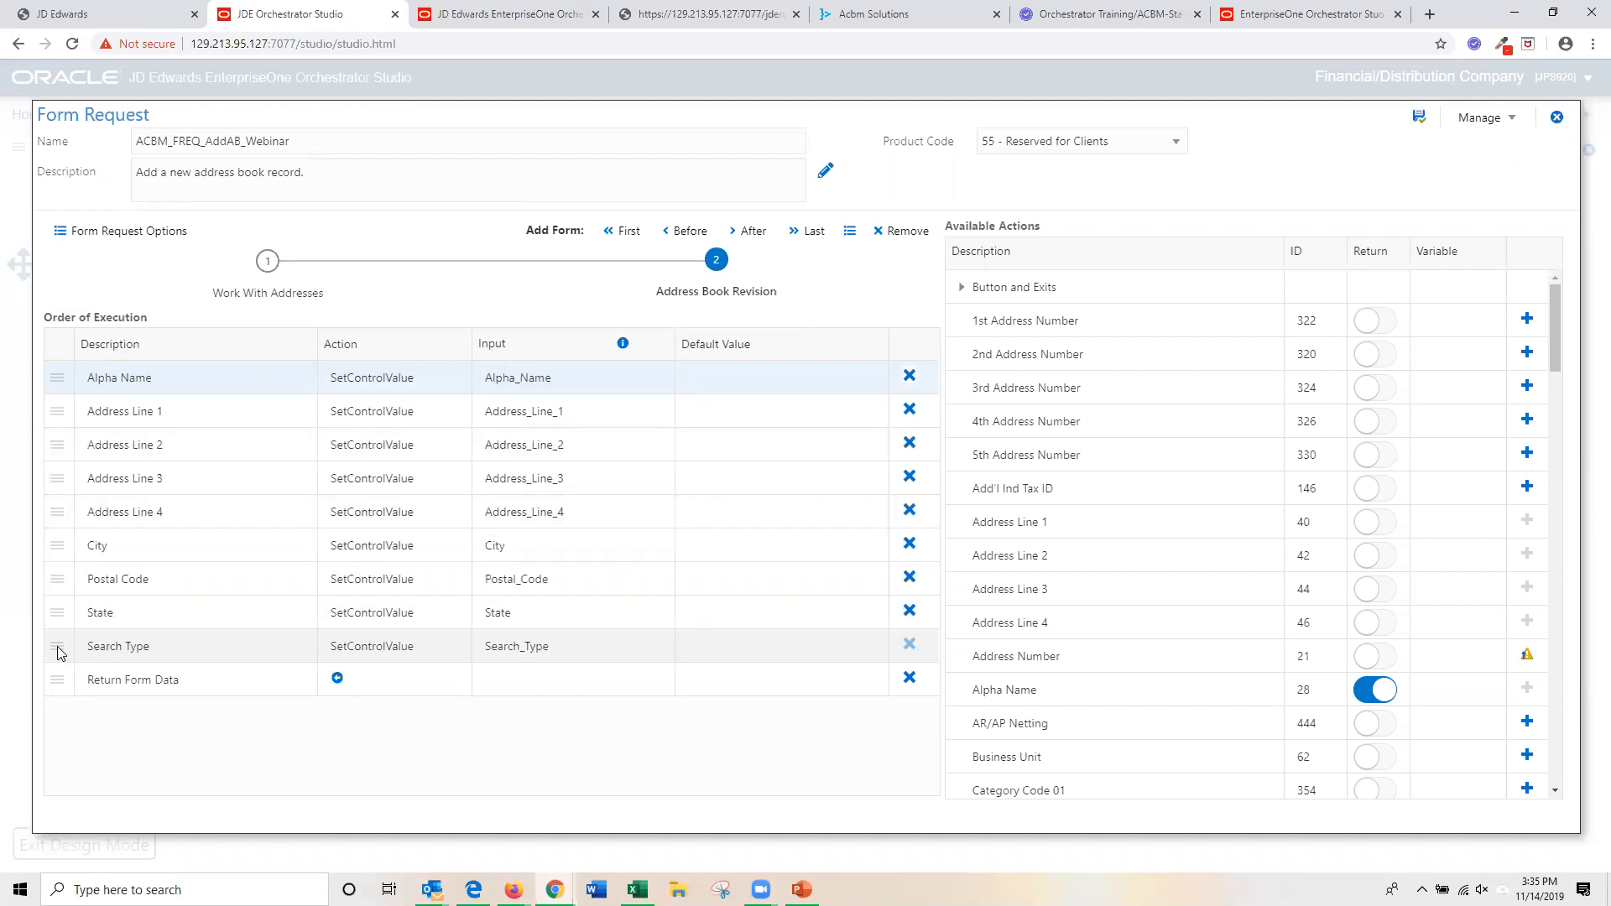
pyautogui.moveTo(58, 651); pyautogui.dragTo(61, 412)
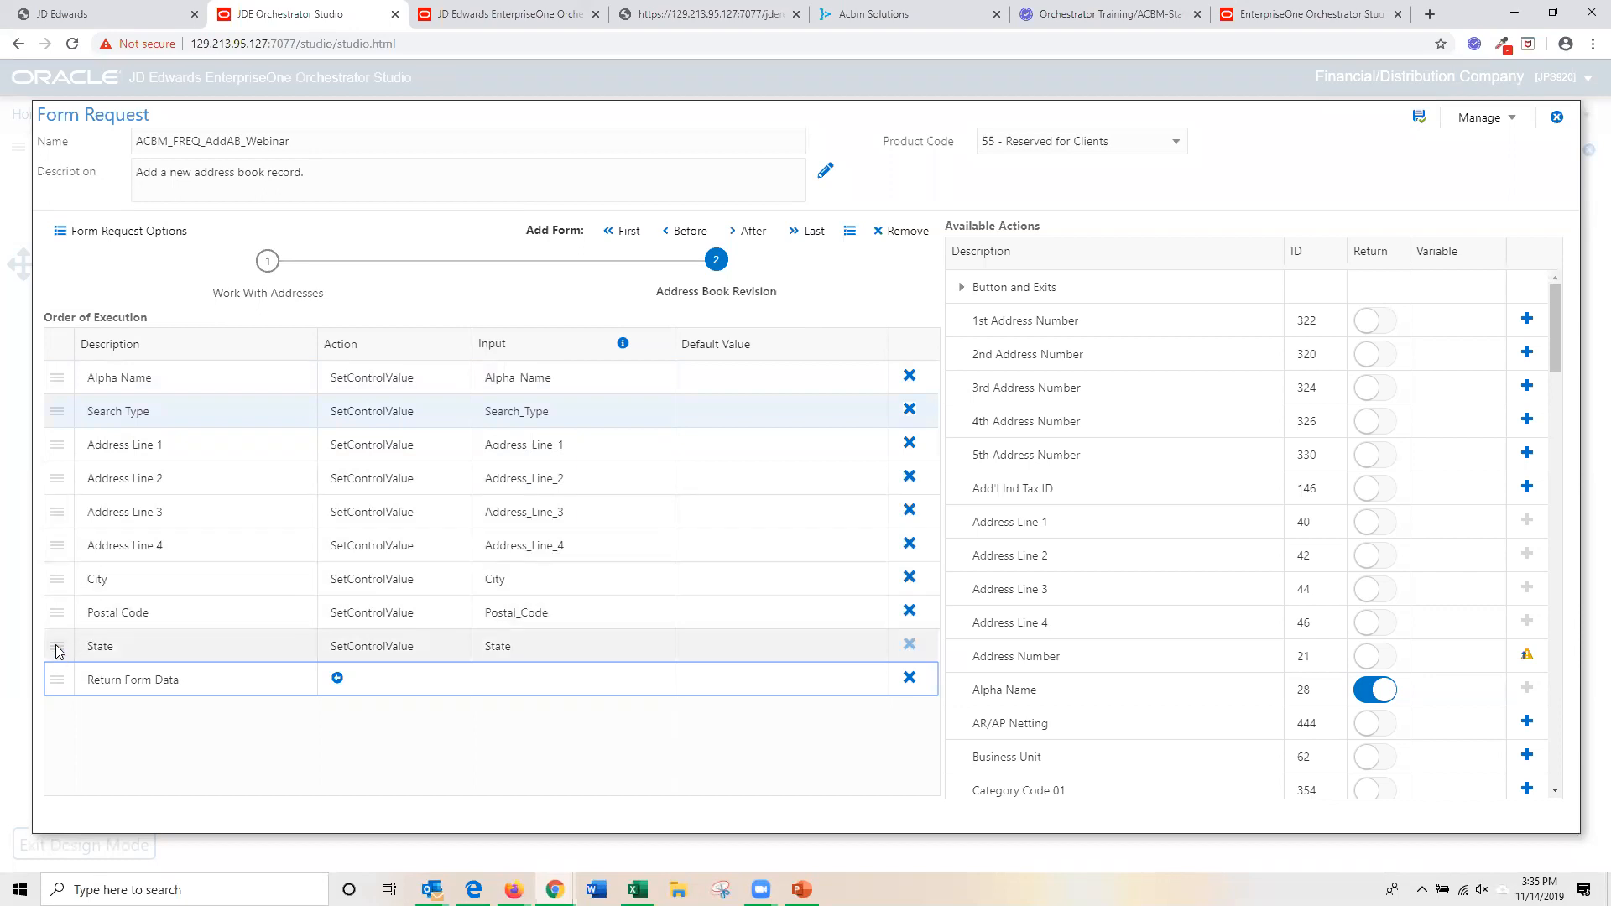
pyautogui.moveTo(59, 646); pyautogui.dragTo(59, 611)
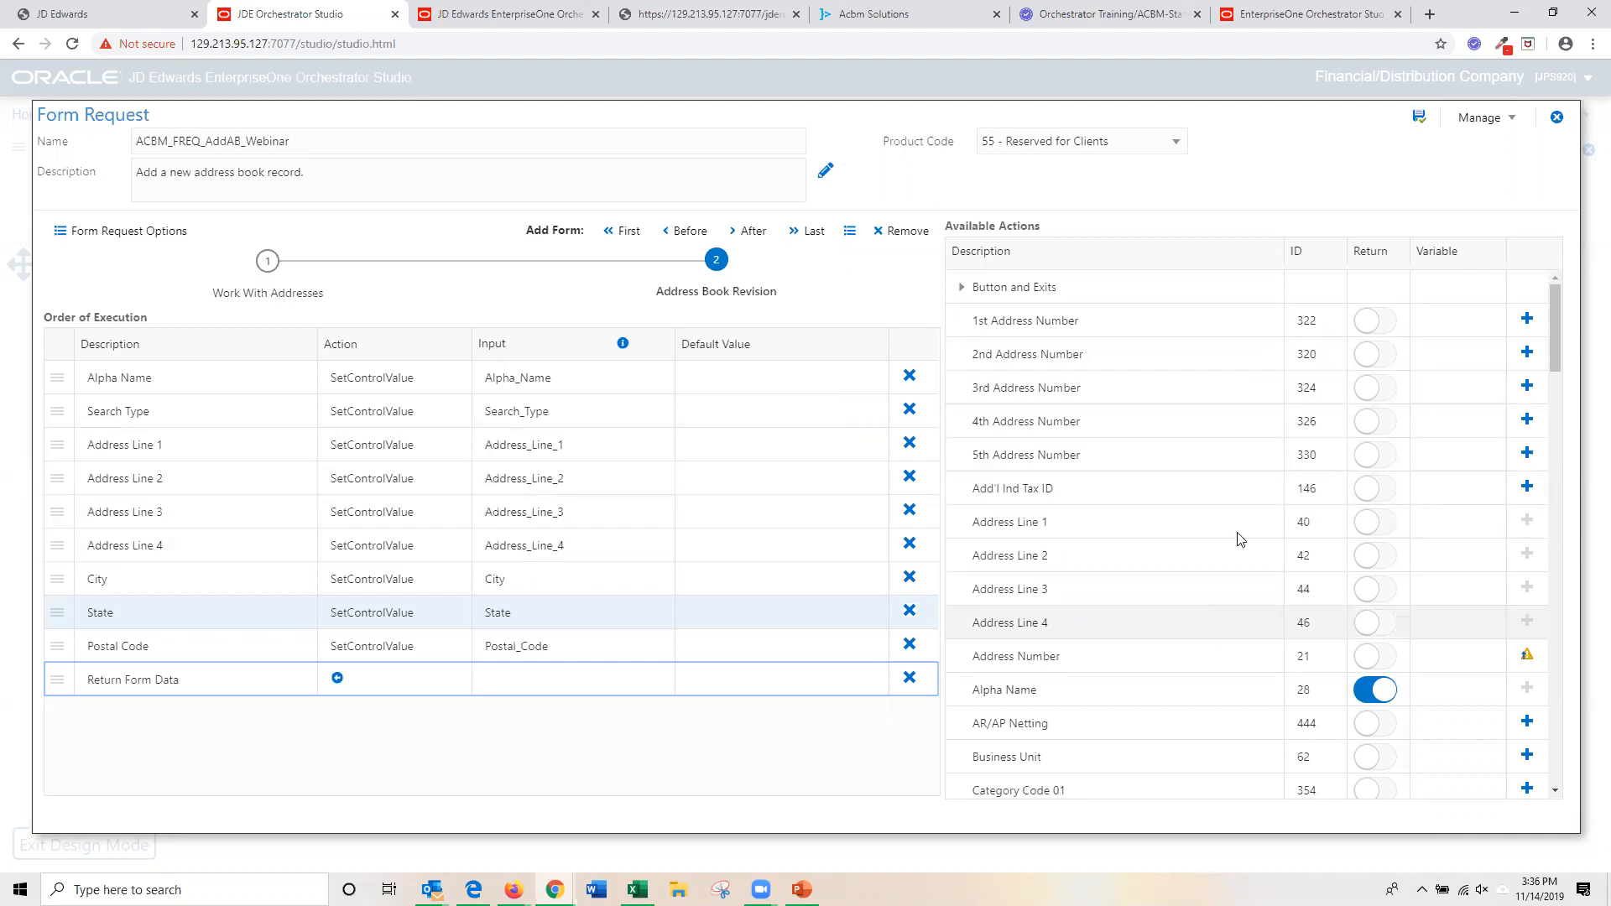
# Check the fields included in Return Form Data, then save and close the form request.
pyautogui.click(337, 678)
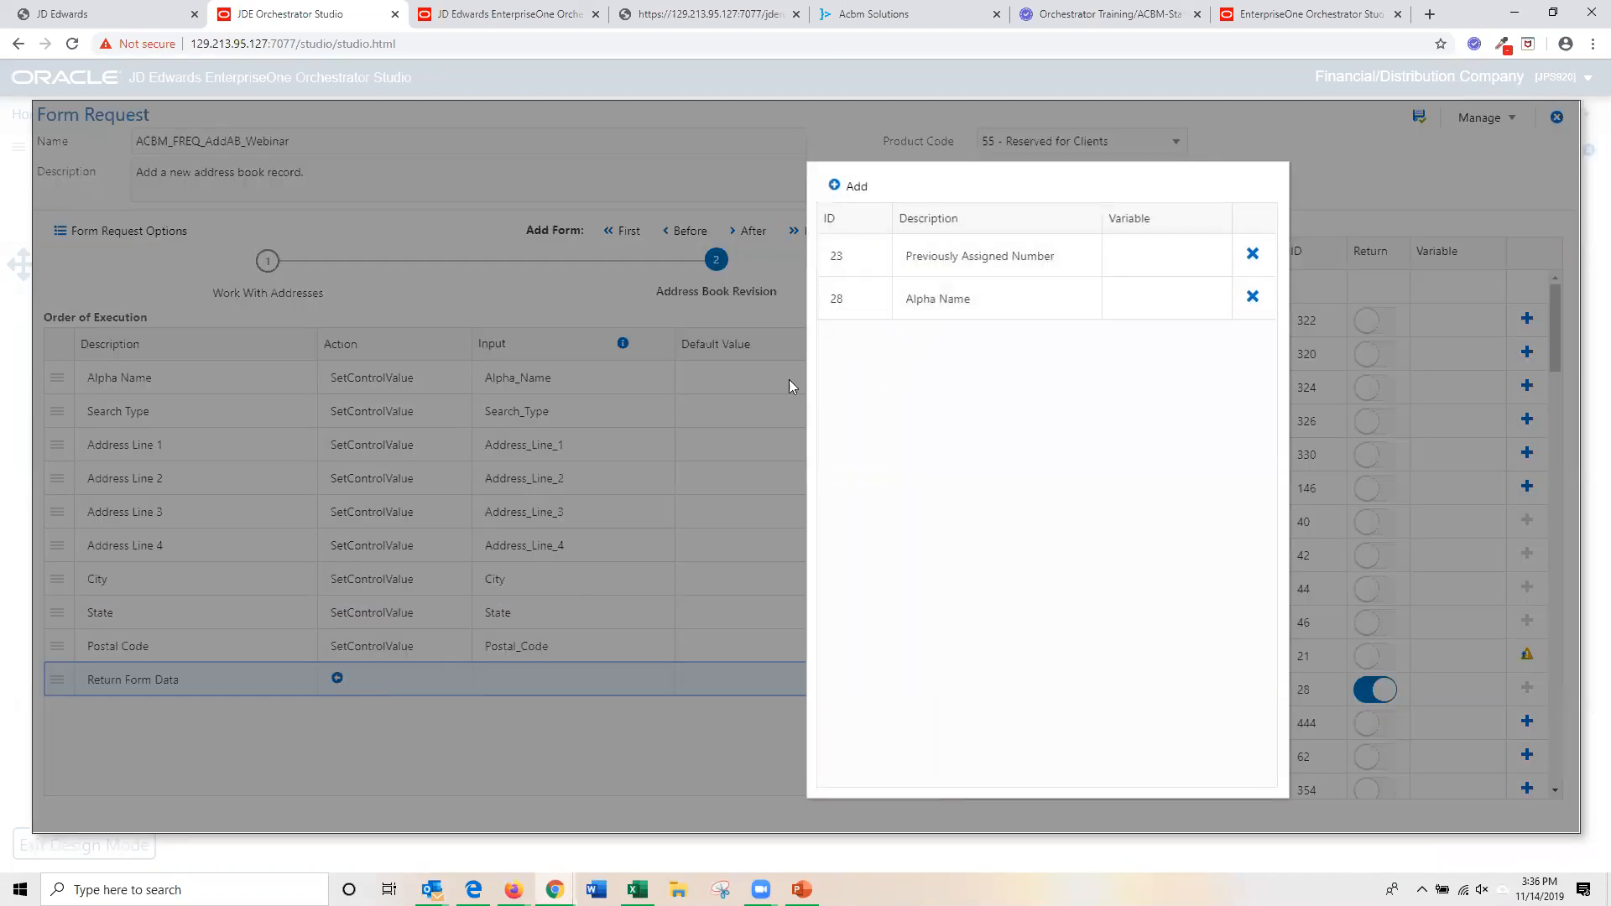
pyautogui.click(619, 749)
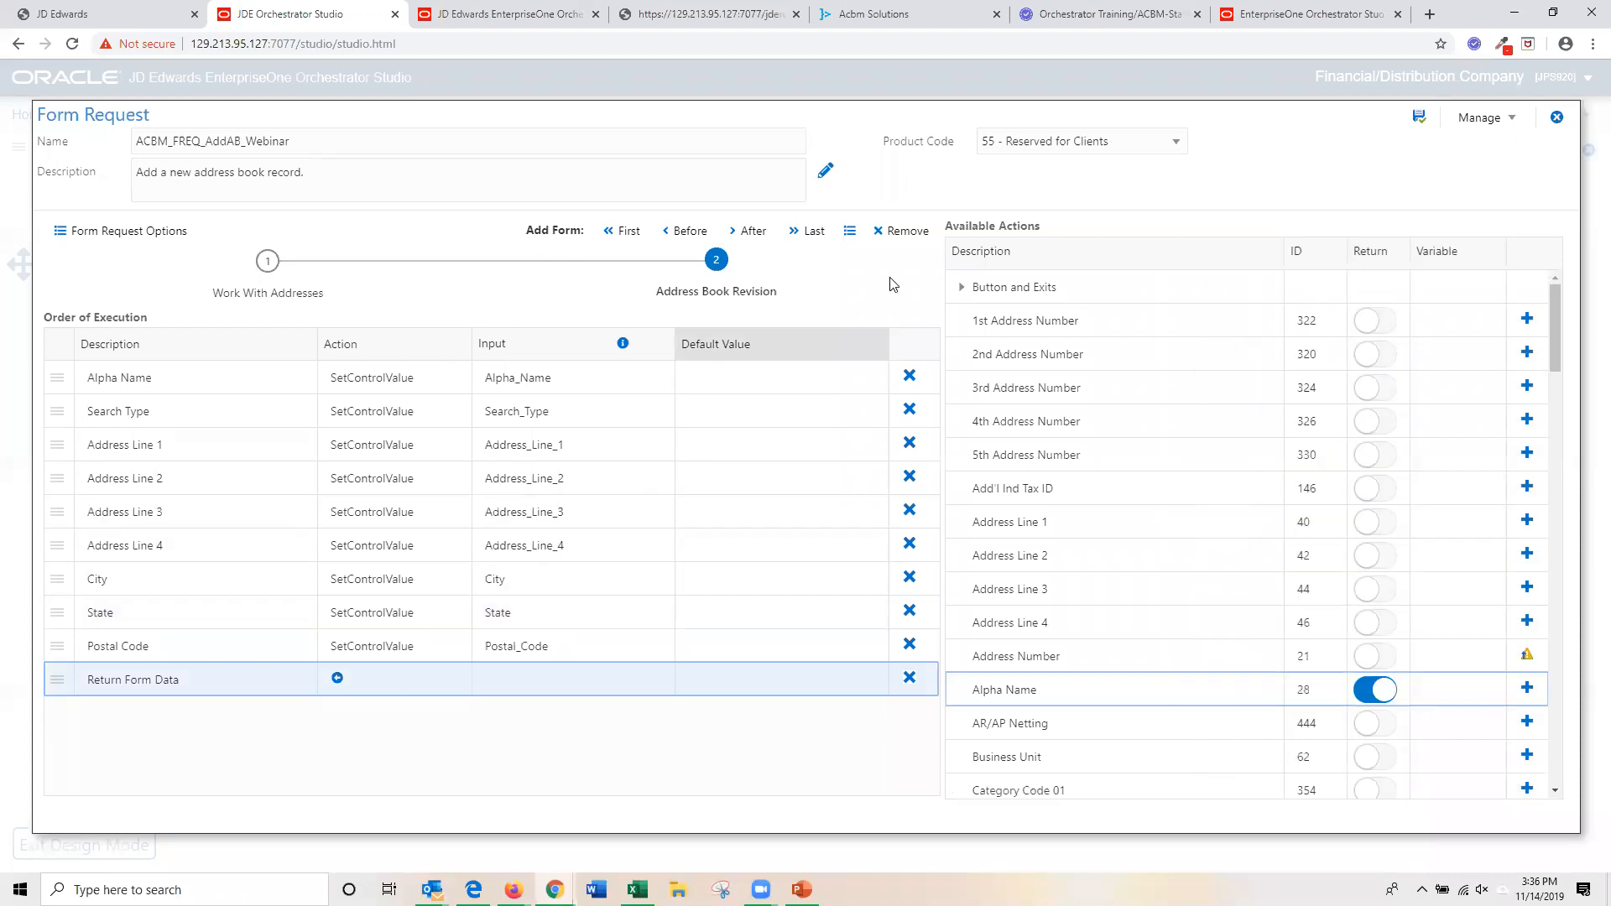
pyautogui.click(1417, 120)
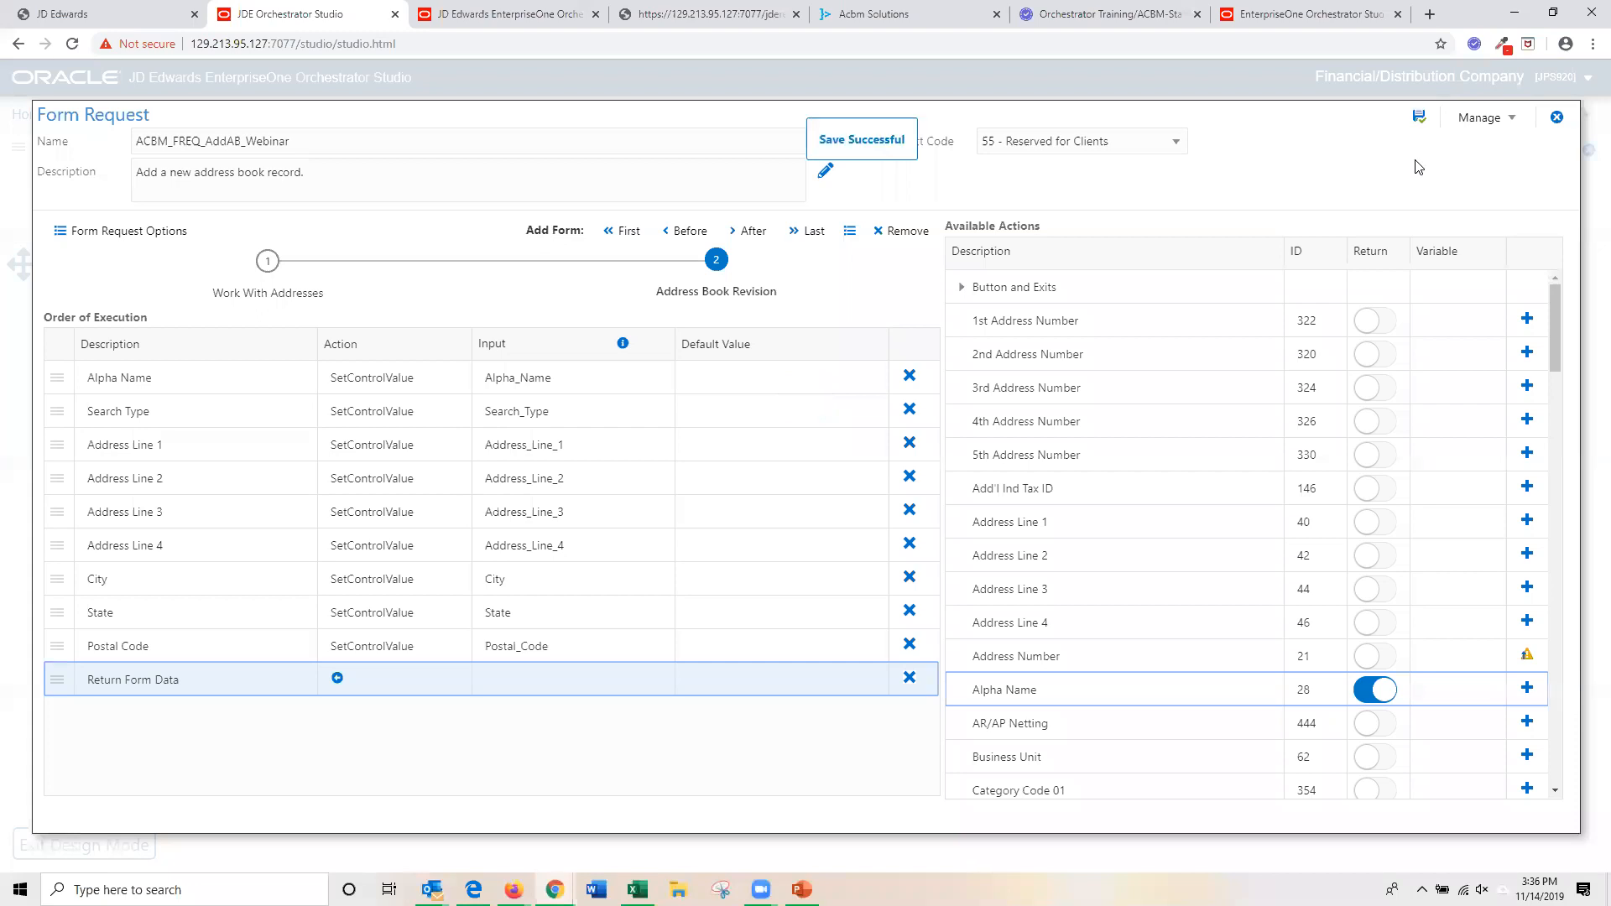
pyautogui.click(1553, 122)
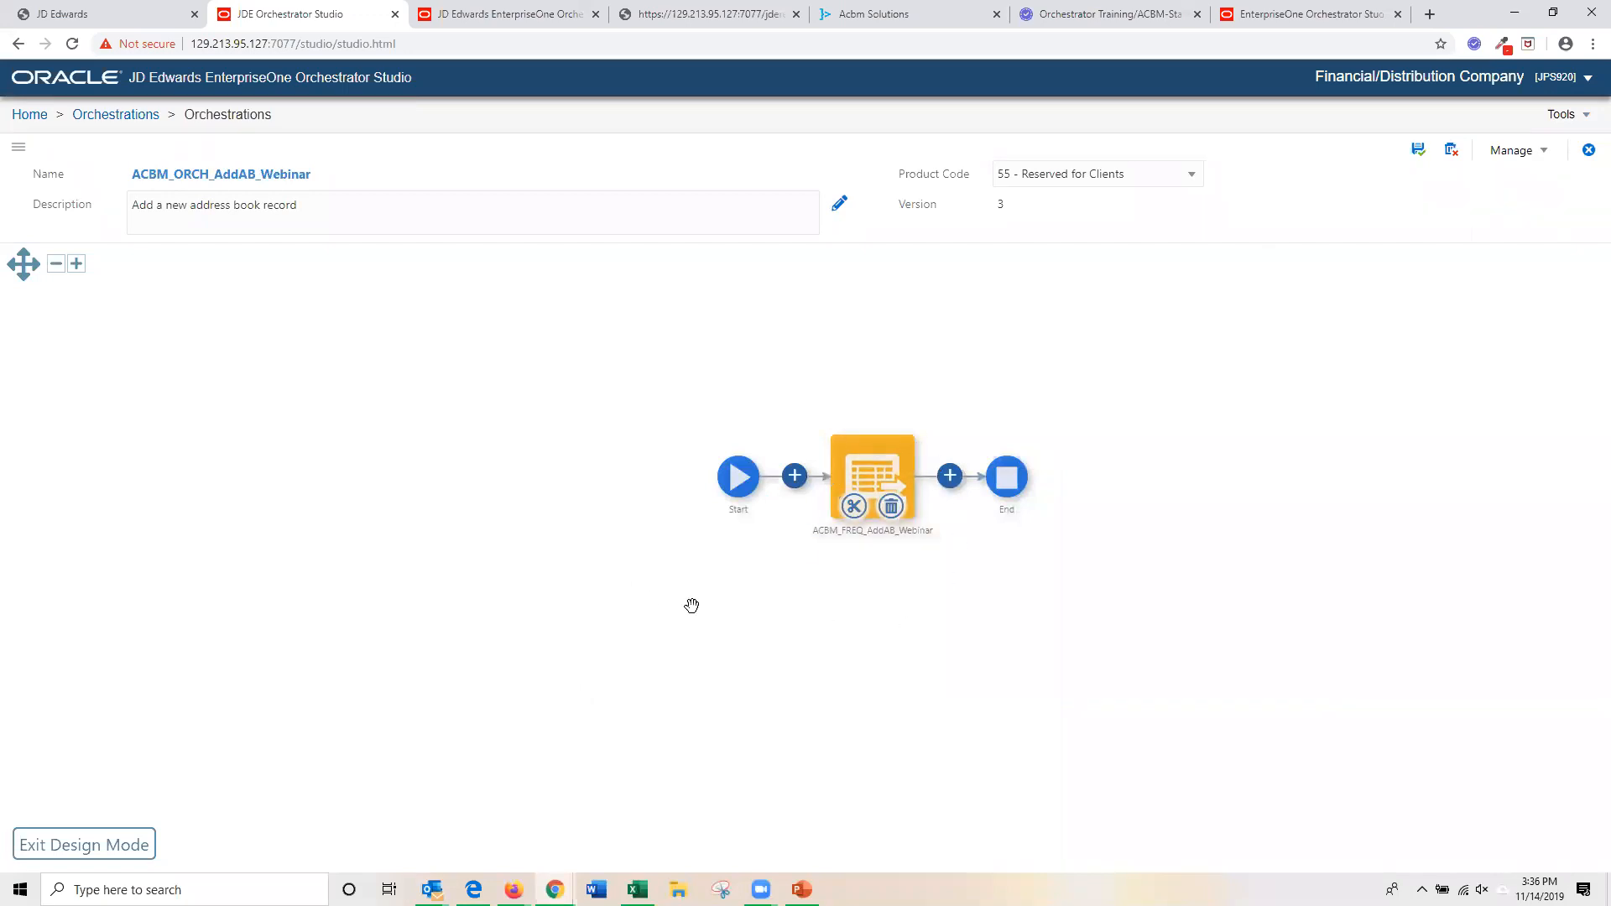
# Exit Design Mode, add the ACBM_FREQ_AddAB_Webinar form request's inputs to the orchestration and auto-map its transformations.
pyautogui.click(115, 842)
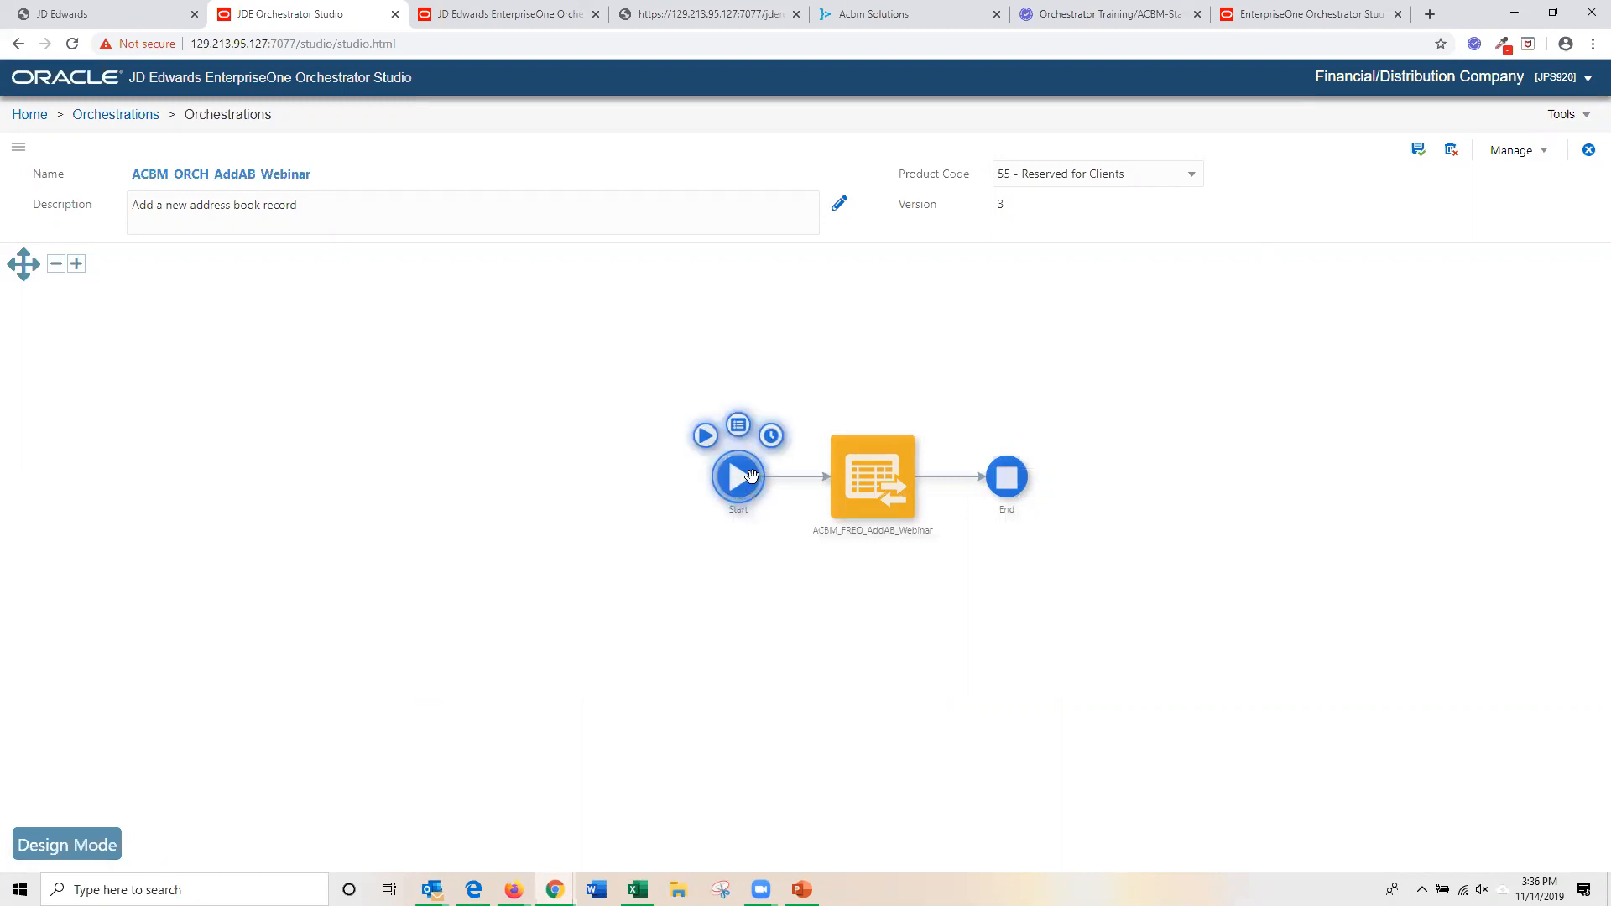
pyautogui.moveTo(847, 485)
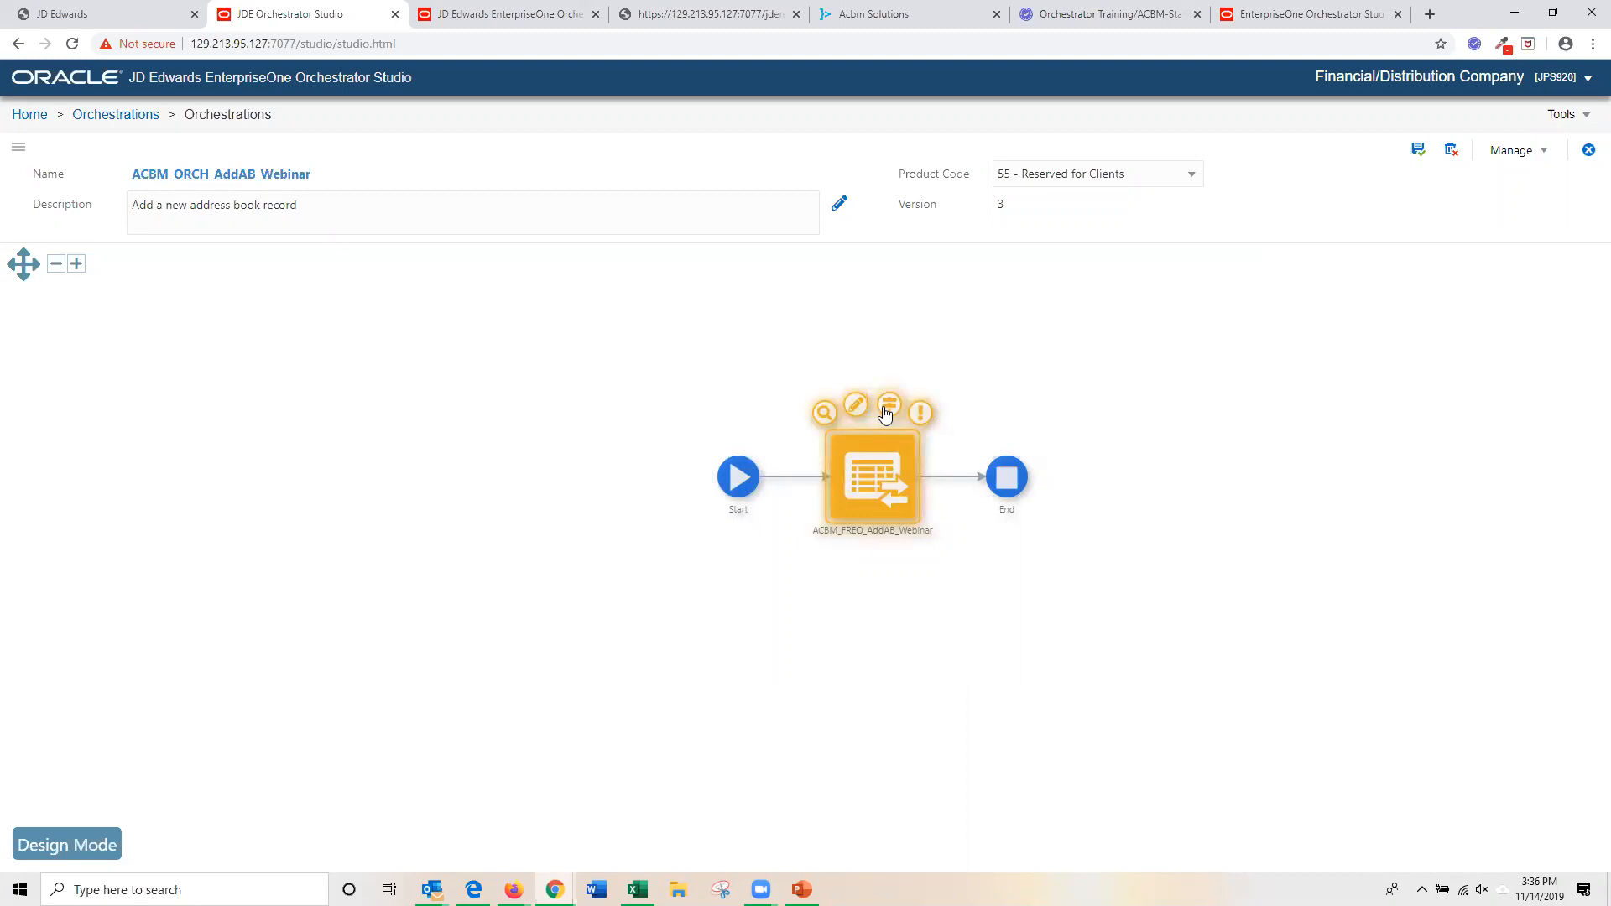
pyautogui.click(886, 409)
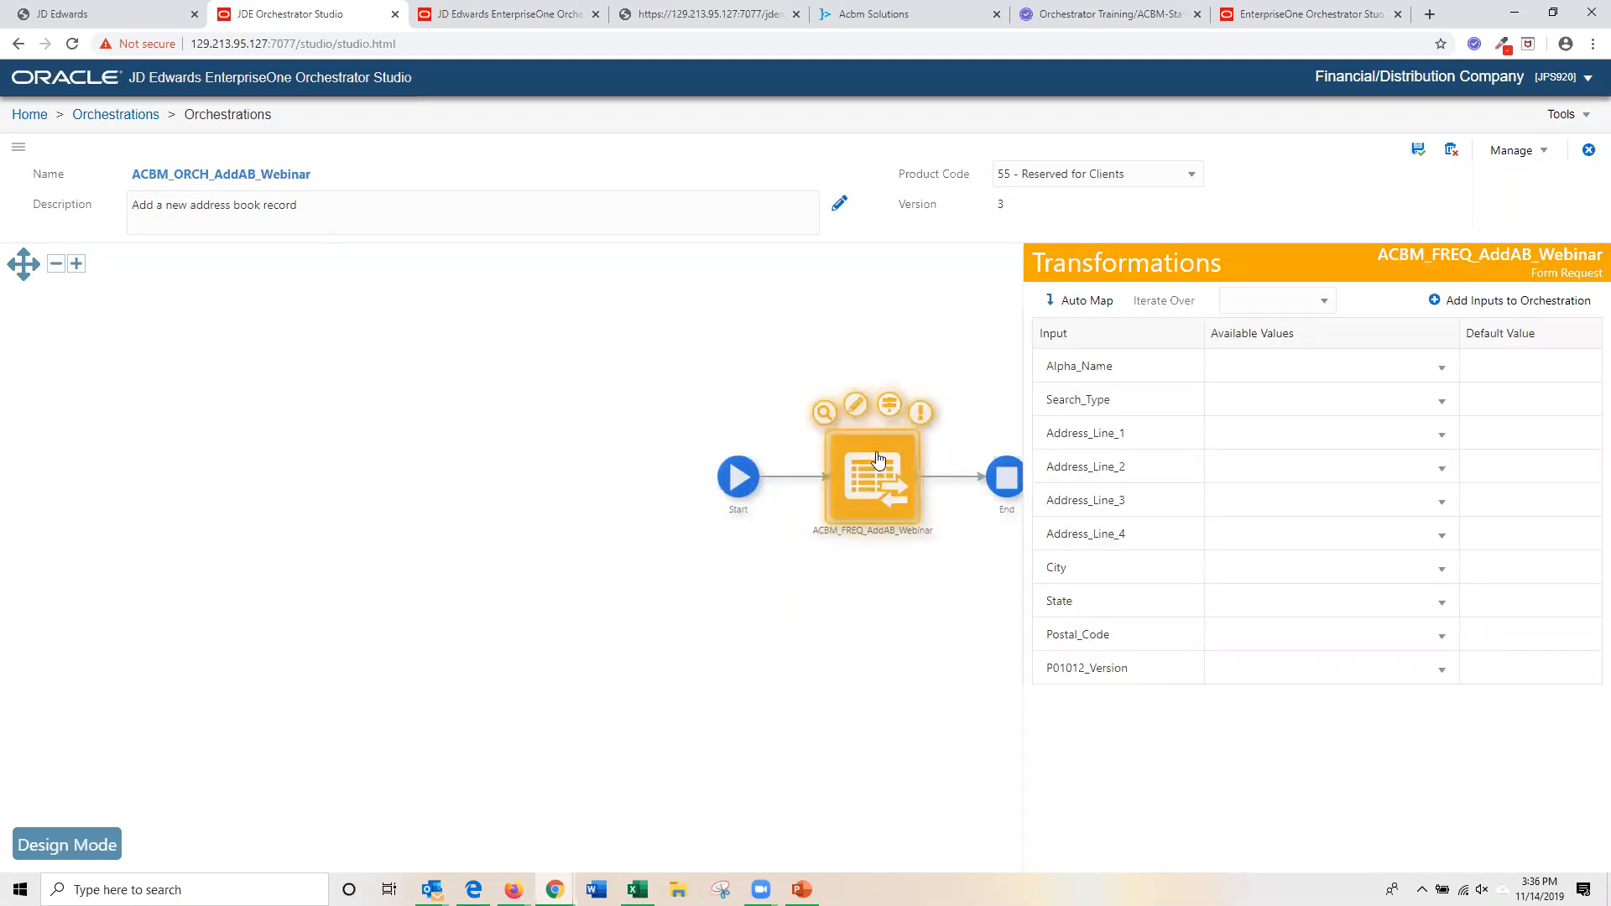
pyautogui.click(1460, 305)
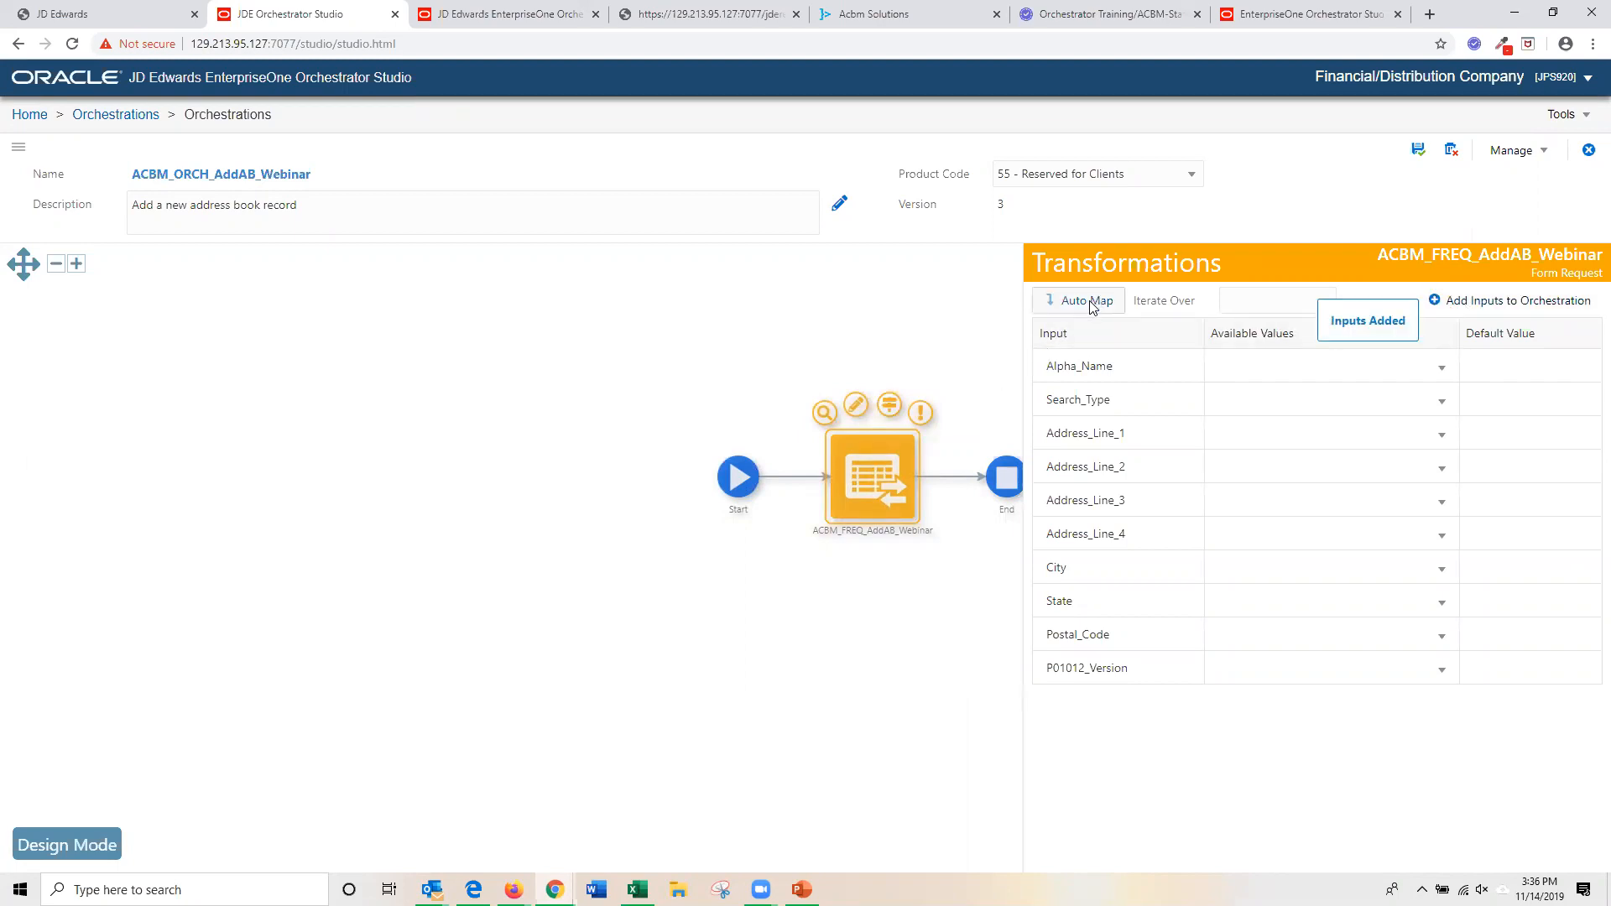
pyautogui.click(1089, 302)
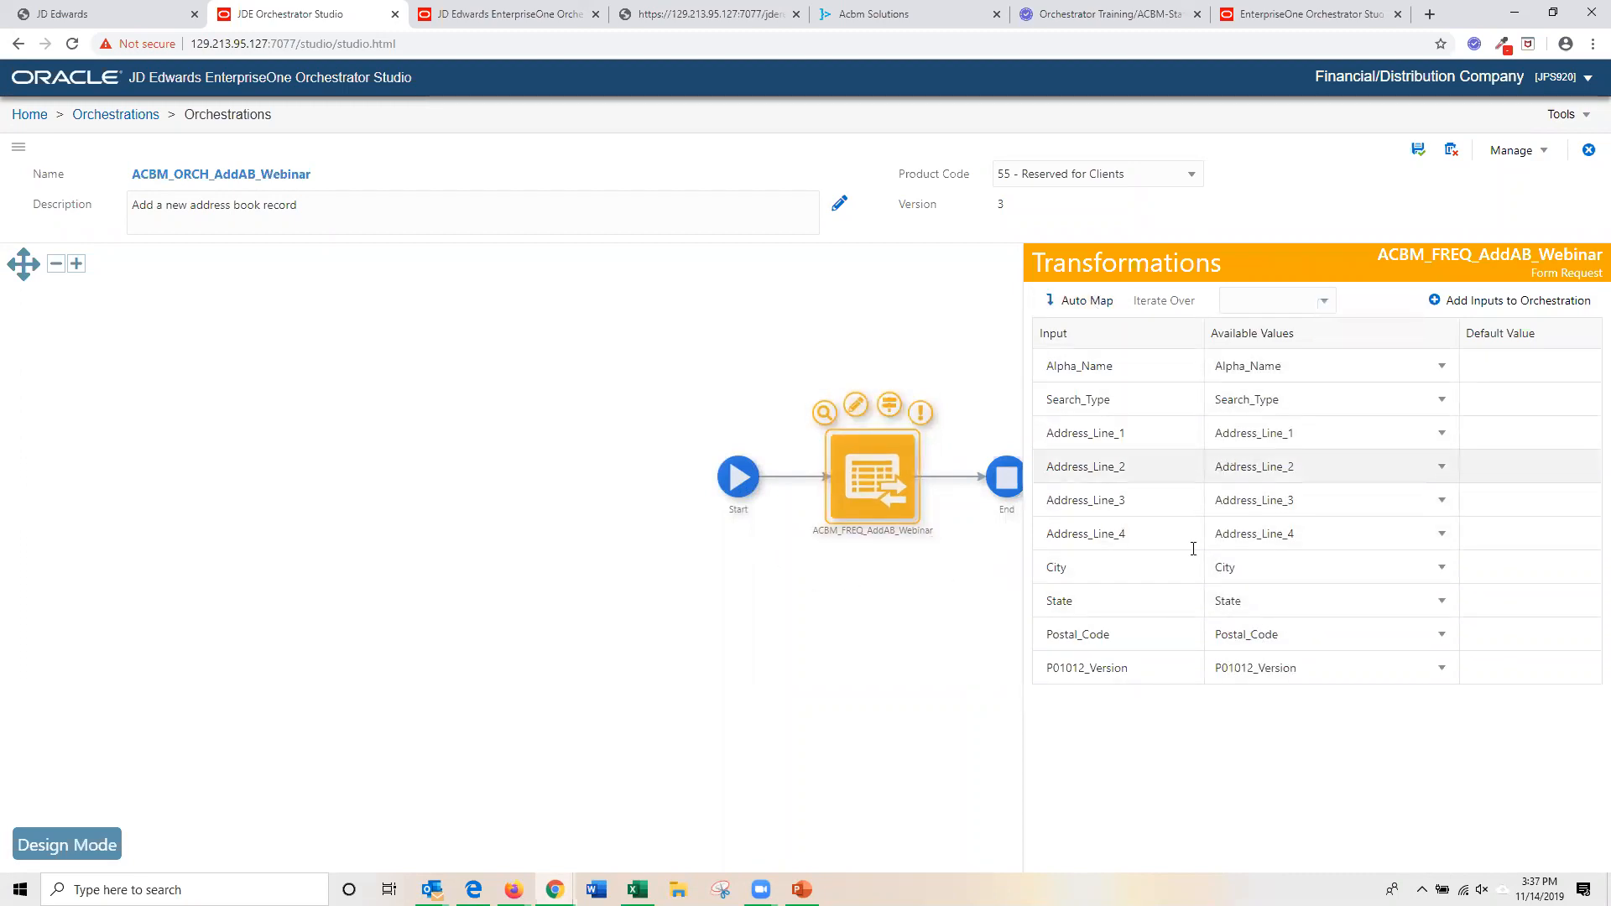
pyautogui.click(754, 621)
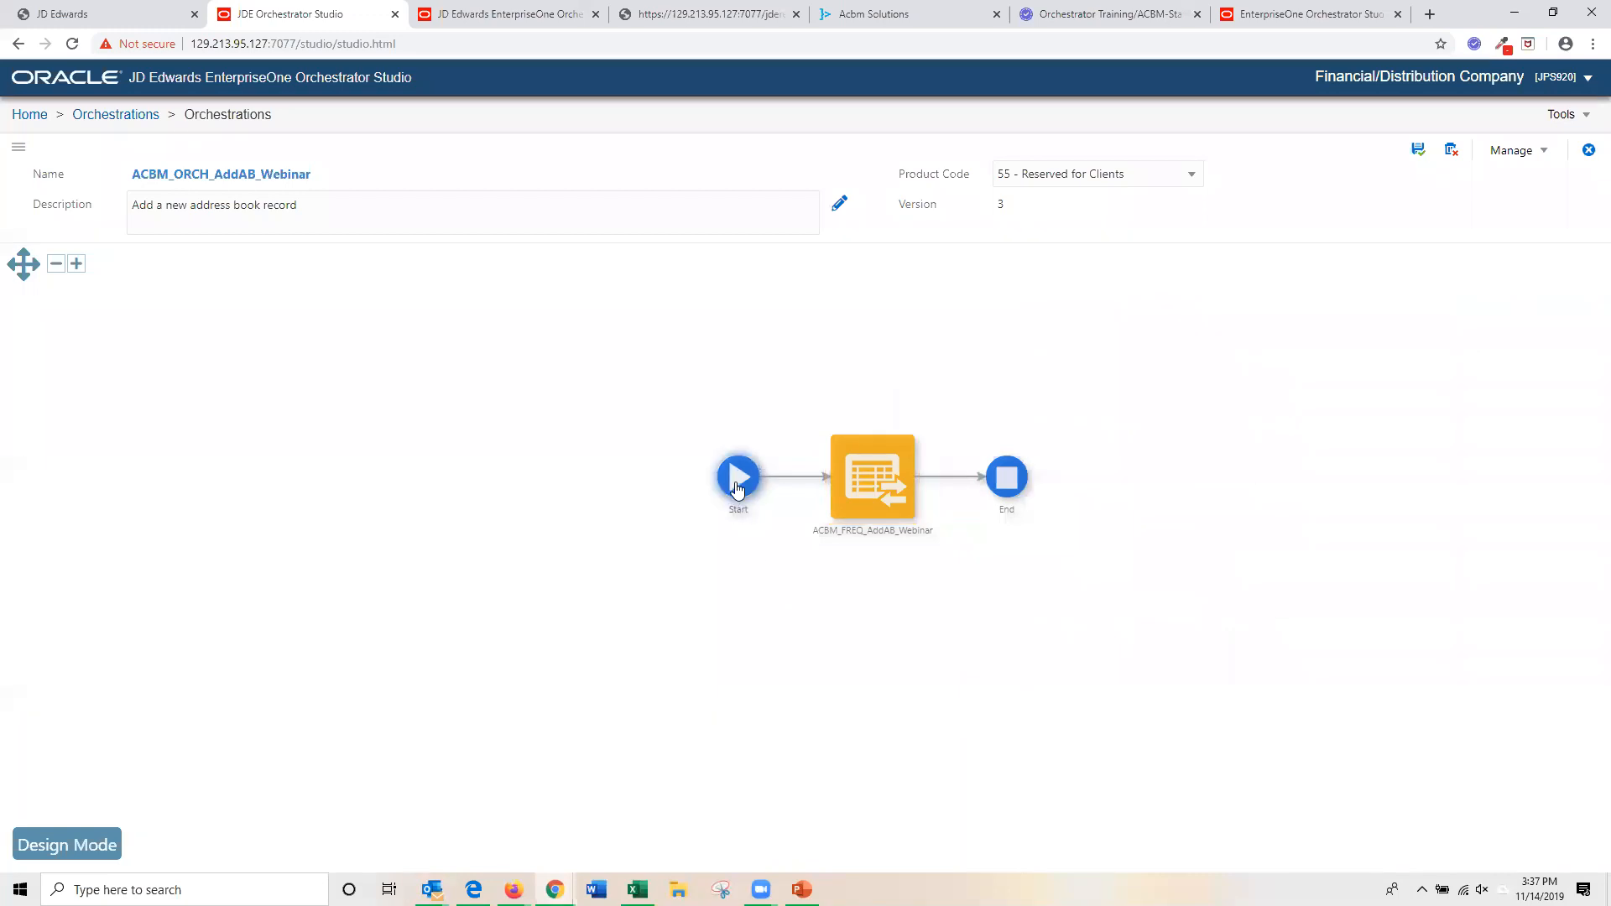
# Make Alpha_Name a required orchestration input.
pyautogui.moveTo(735, 485)
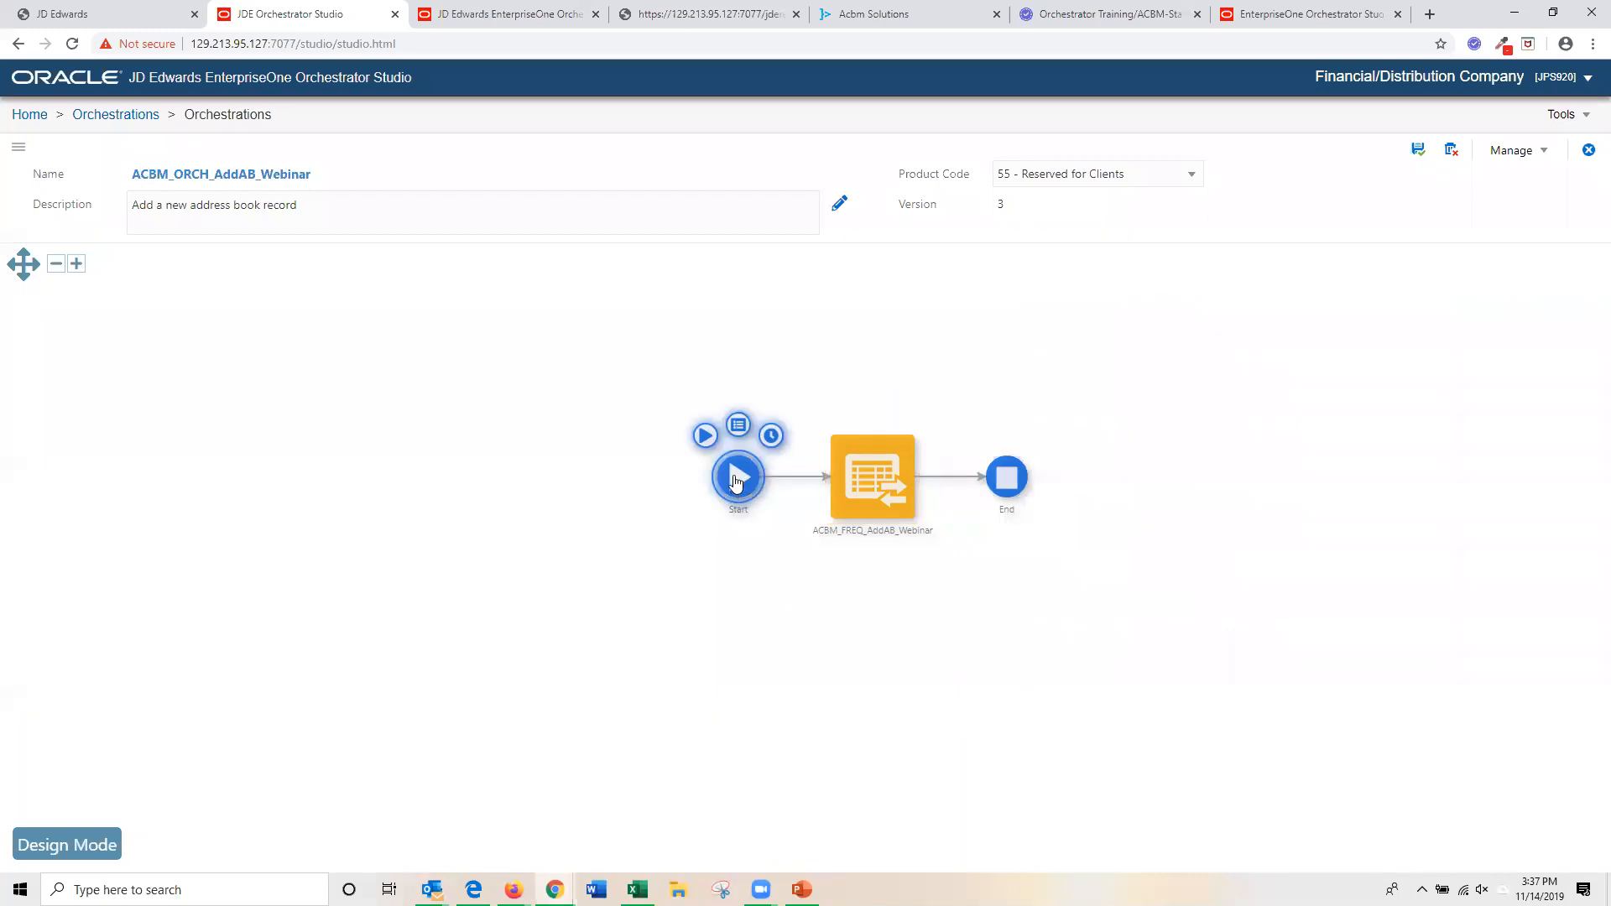
pyautogui.click(739, 430)
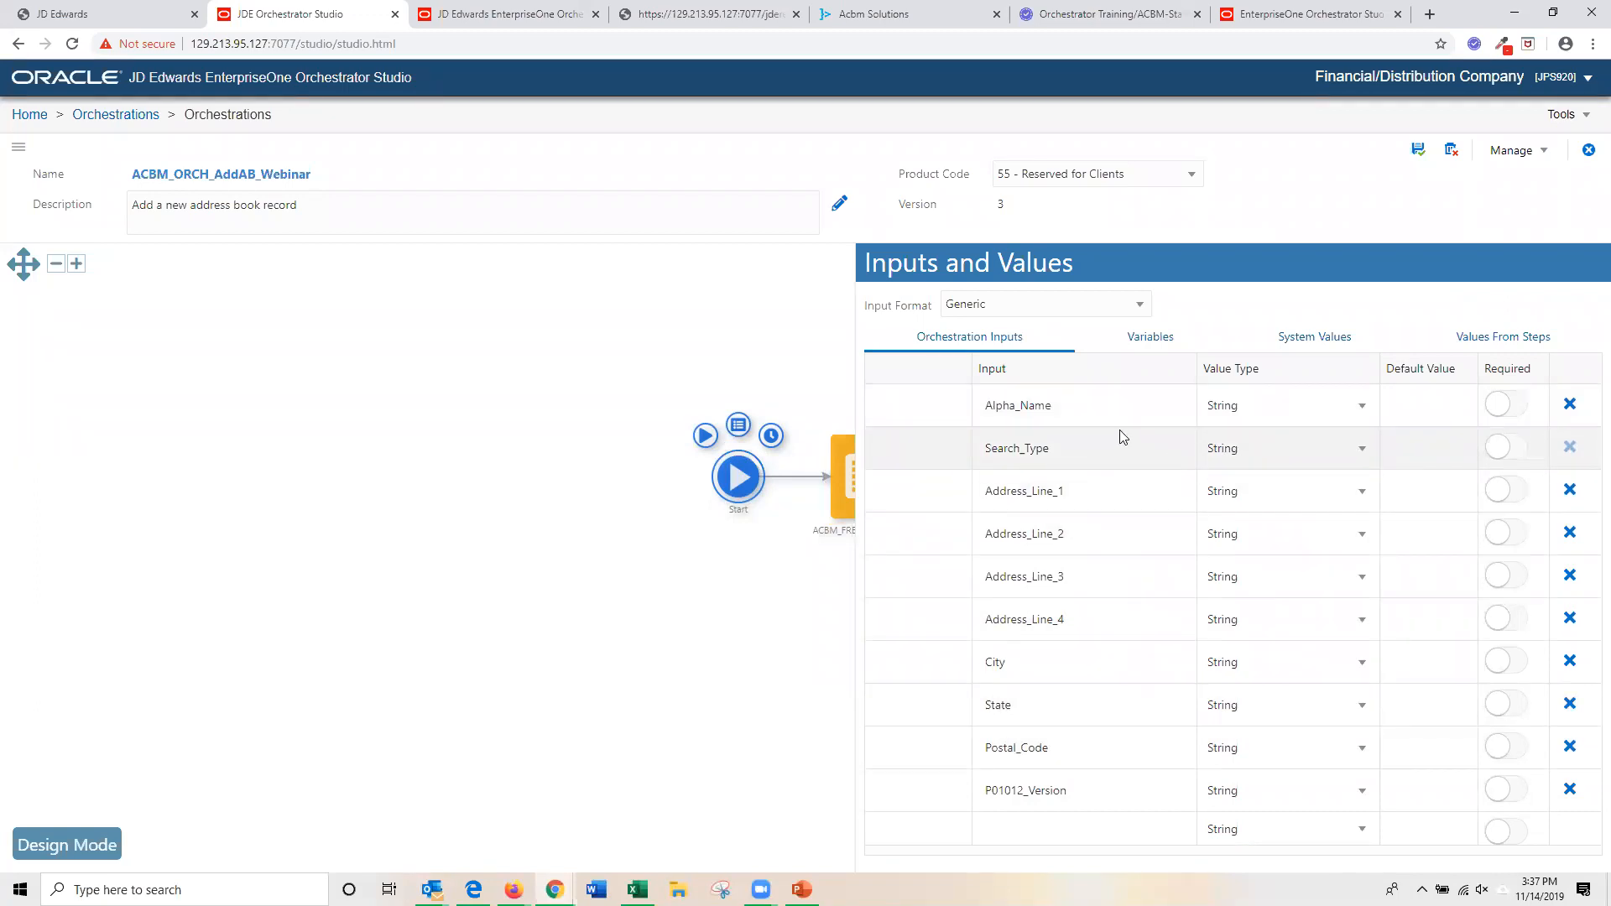
pyautogui.click(1499, 407)
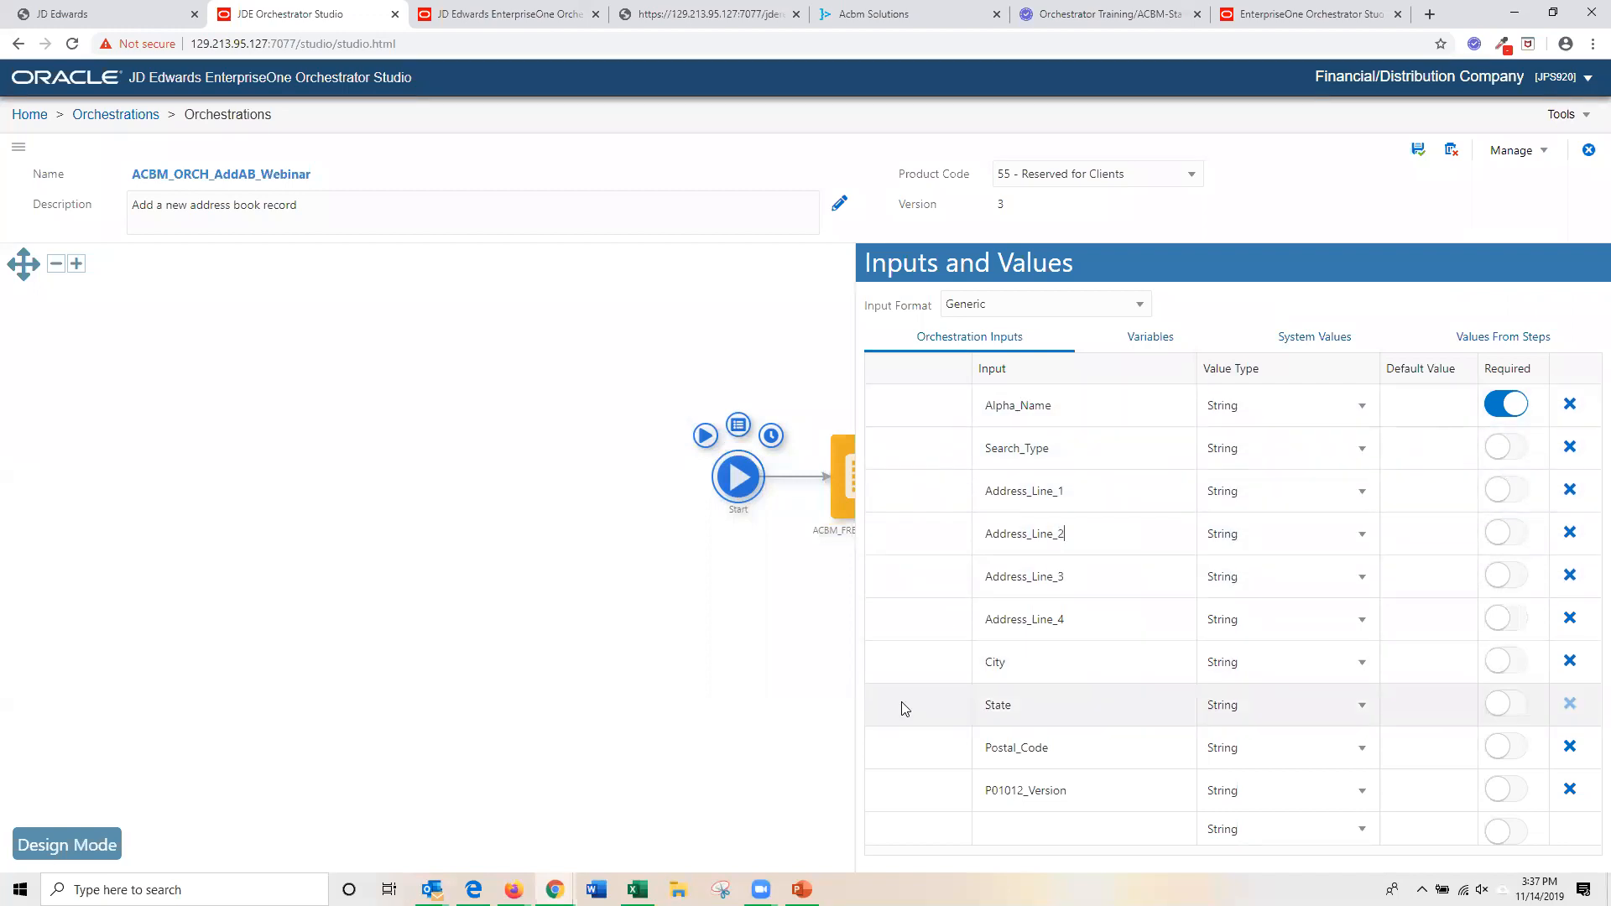
pyautogui.click(783, 564)
# Select Previously Assigned Number and Alpha Name as orchestration outputs and save the orchestration.
pyautogui.click(888, 504)
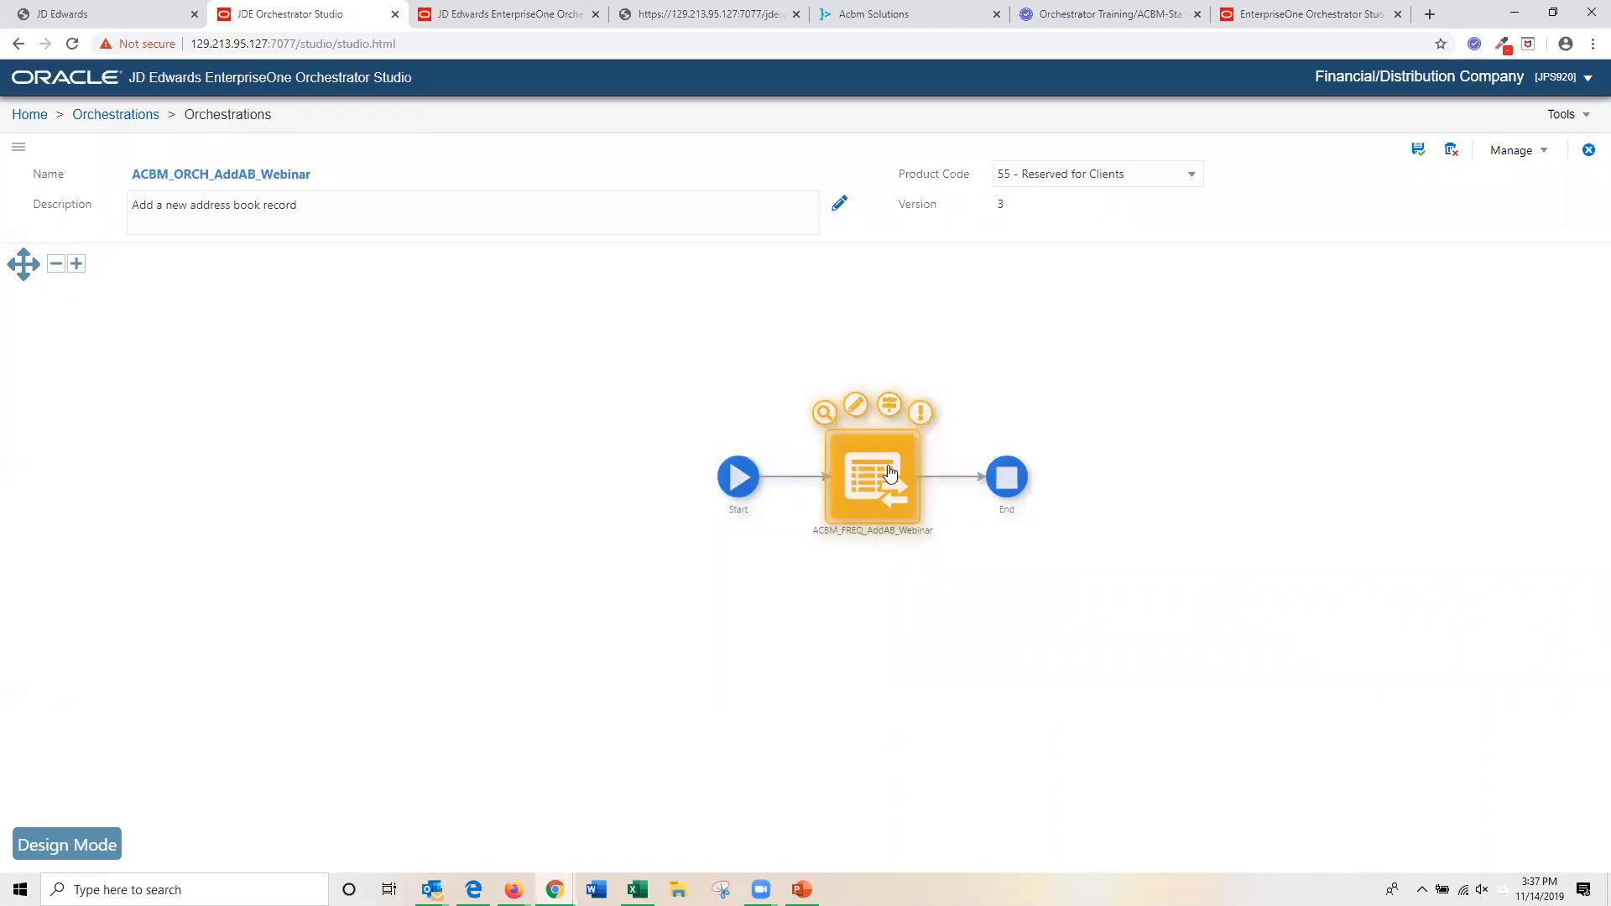
pyautogui.click(1007, 474)
pyautogui.click(1006, 426)
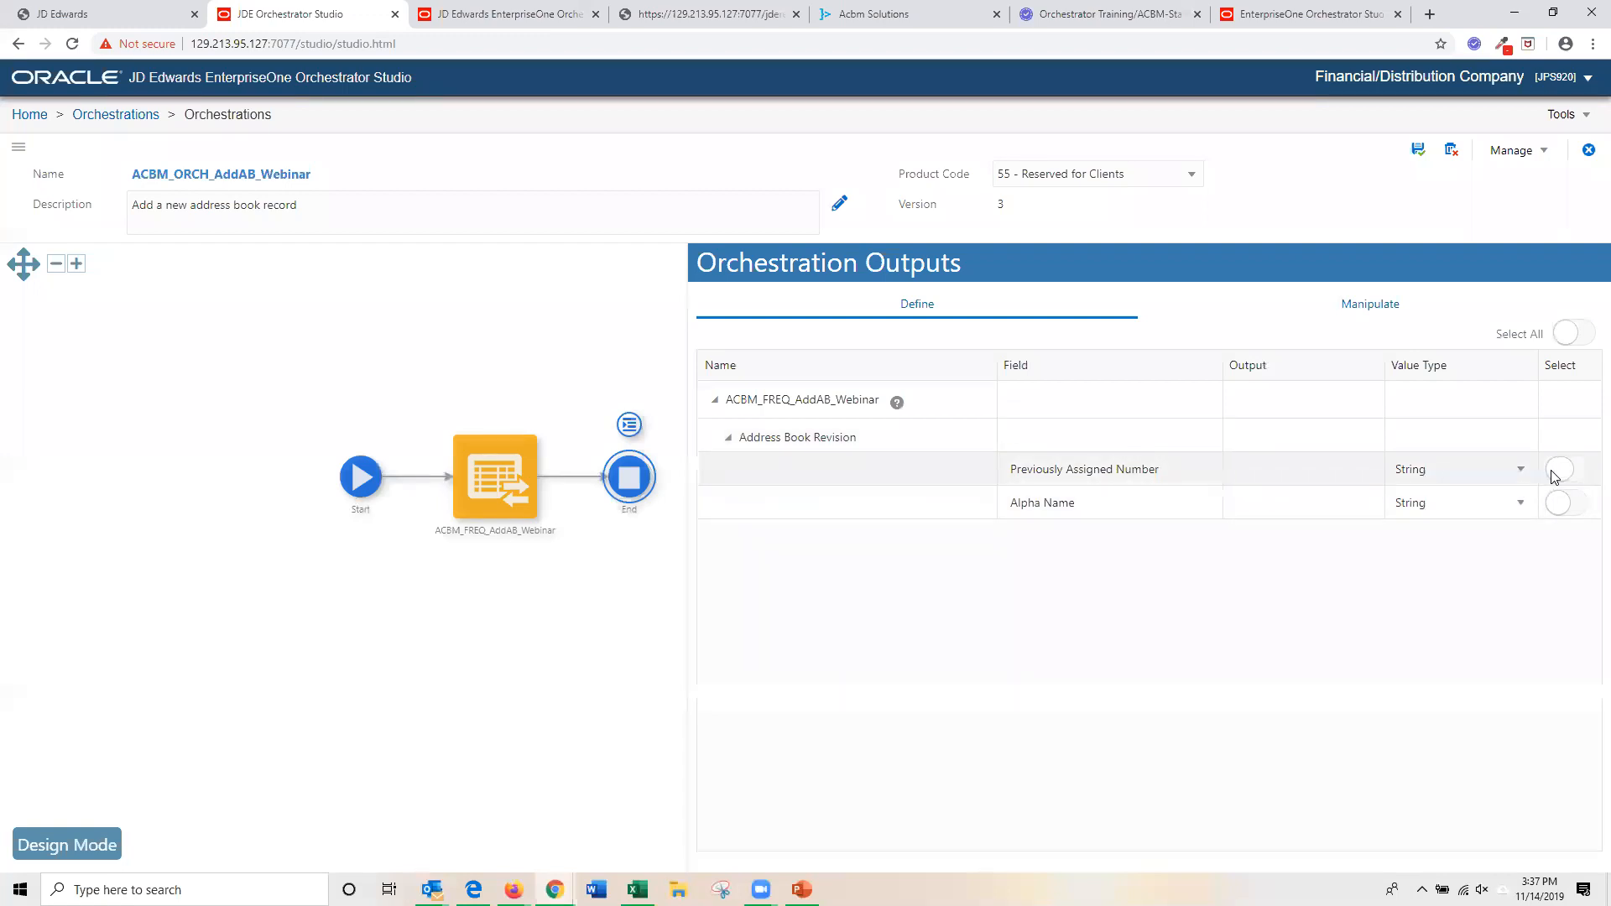
pyautogui.click(1558, 470)
pyautogui.click(1560, 503)
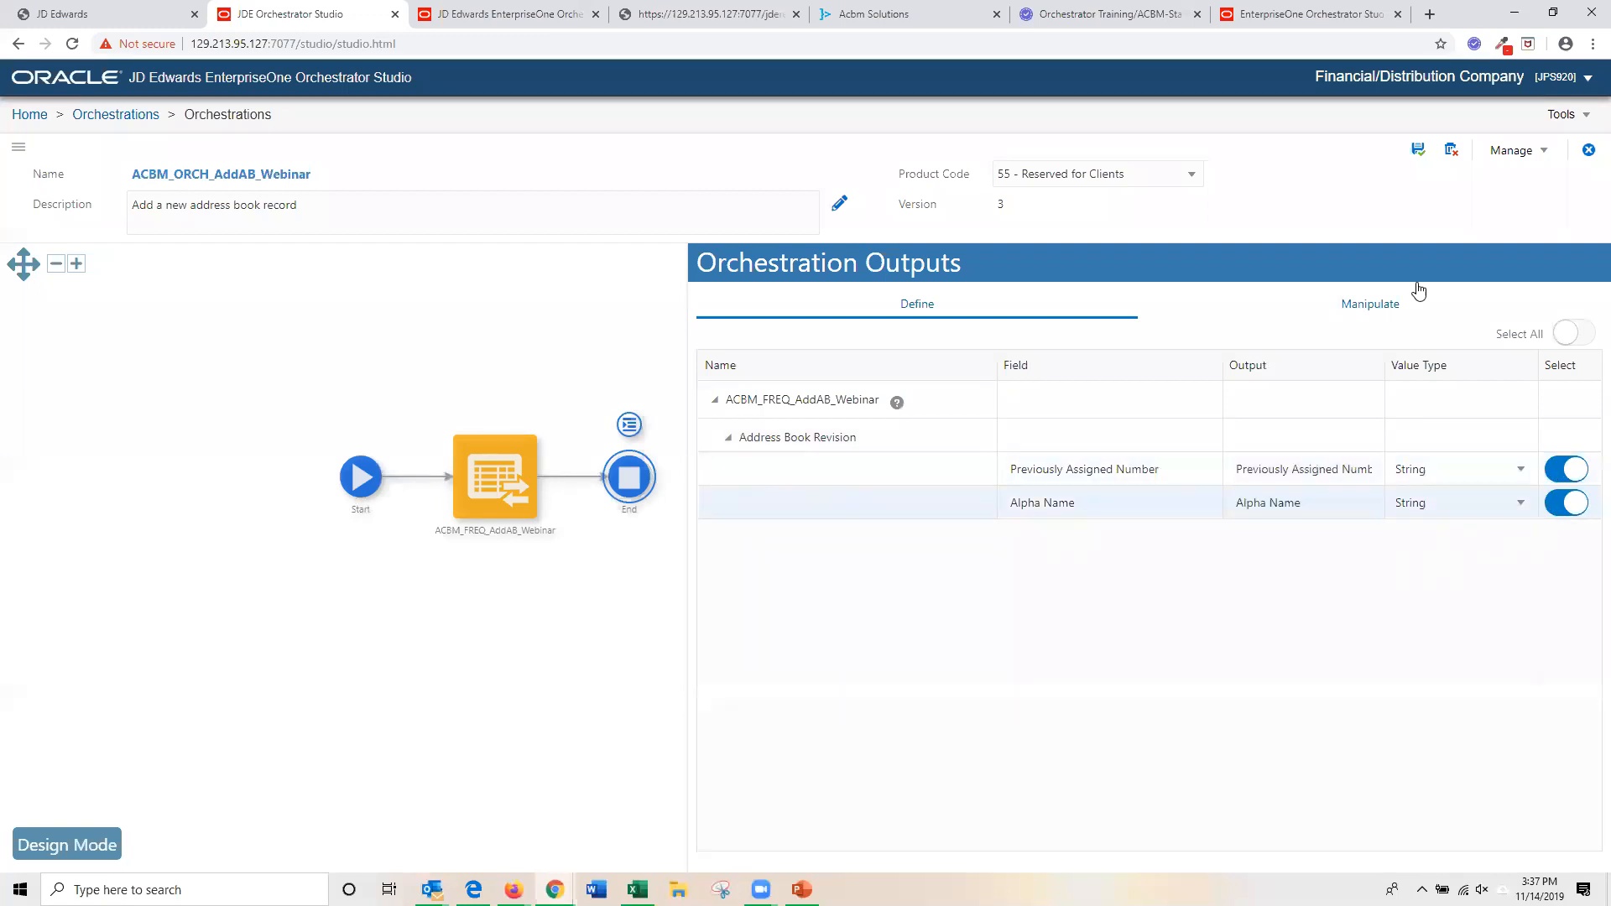
pyautogui.click(1565, 469)
pyautogui.click(656, 570)
pyautogui.click(1418, 149)
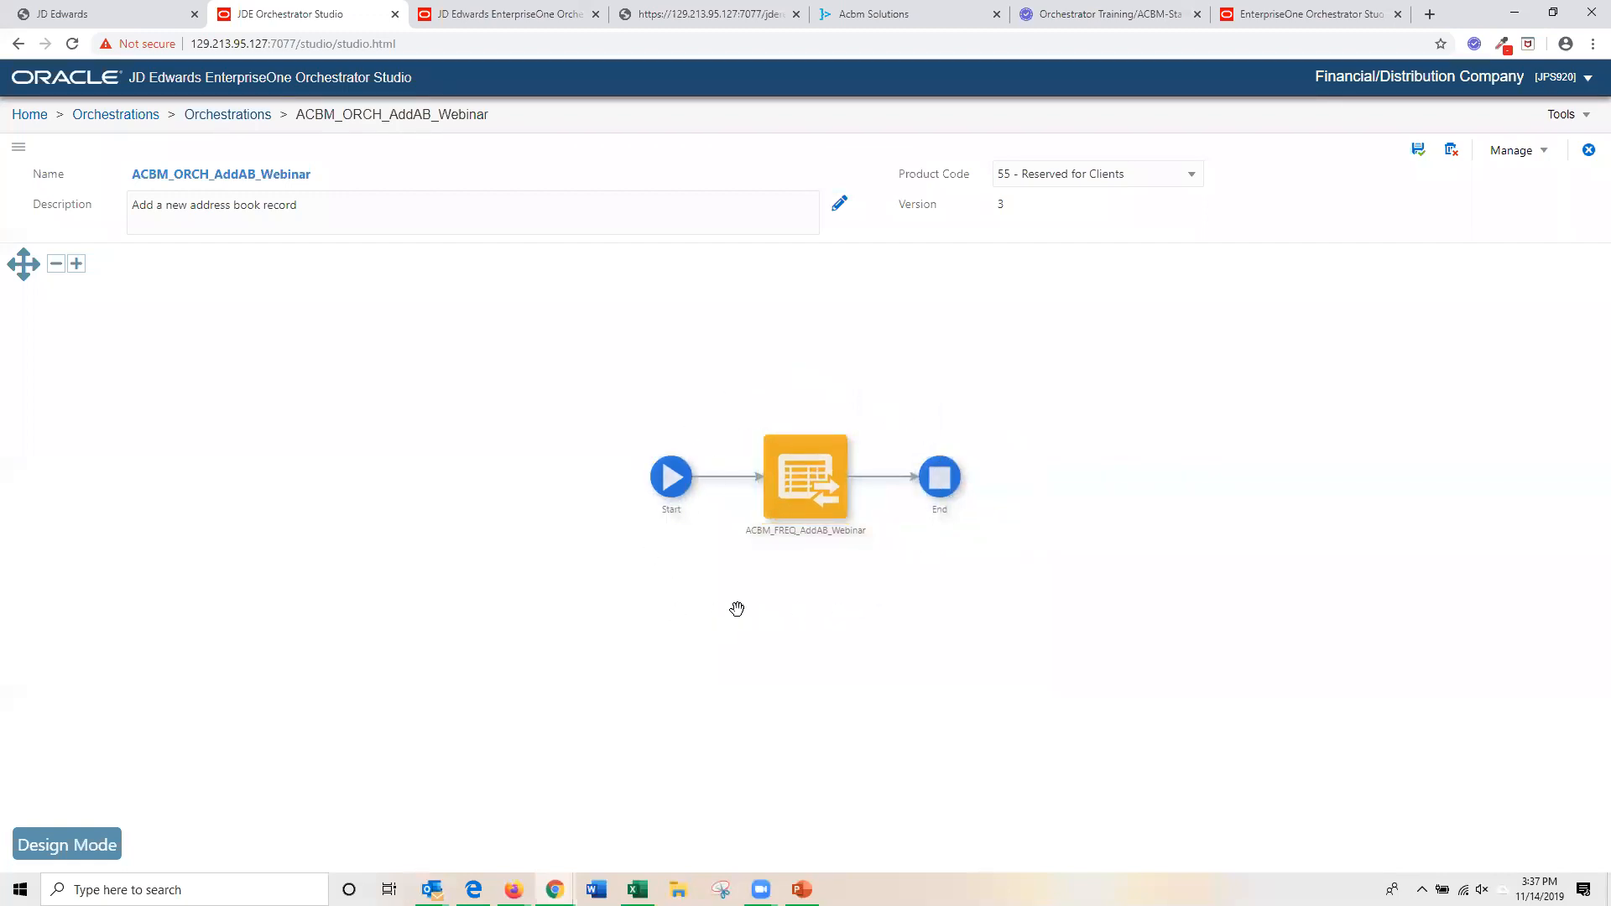
# Run the orchestration with Alpha_Name ACBM Webinar Test Address, Search_Type C, and the first address line, city, state and postal code filled in.
pyautogui.click(669, 483)
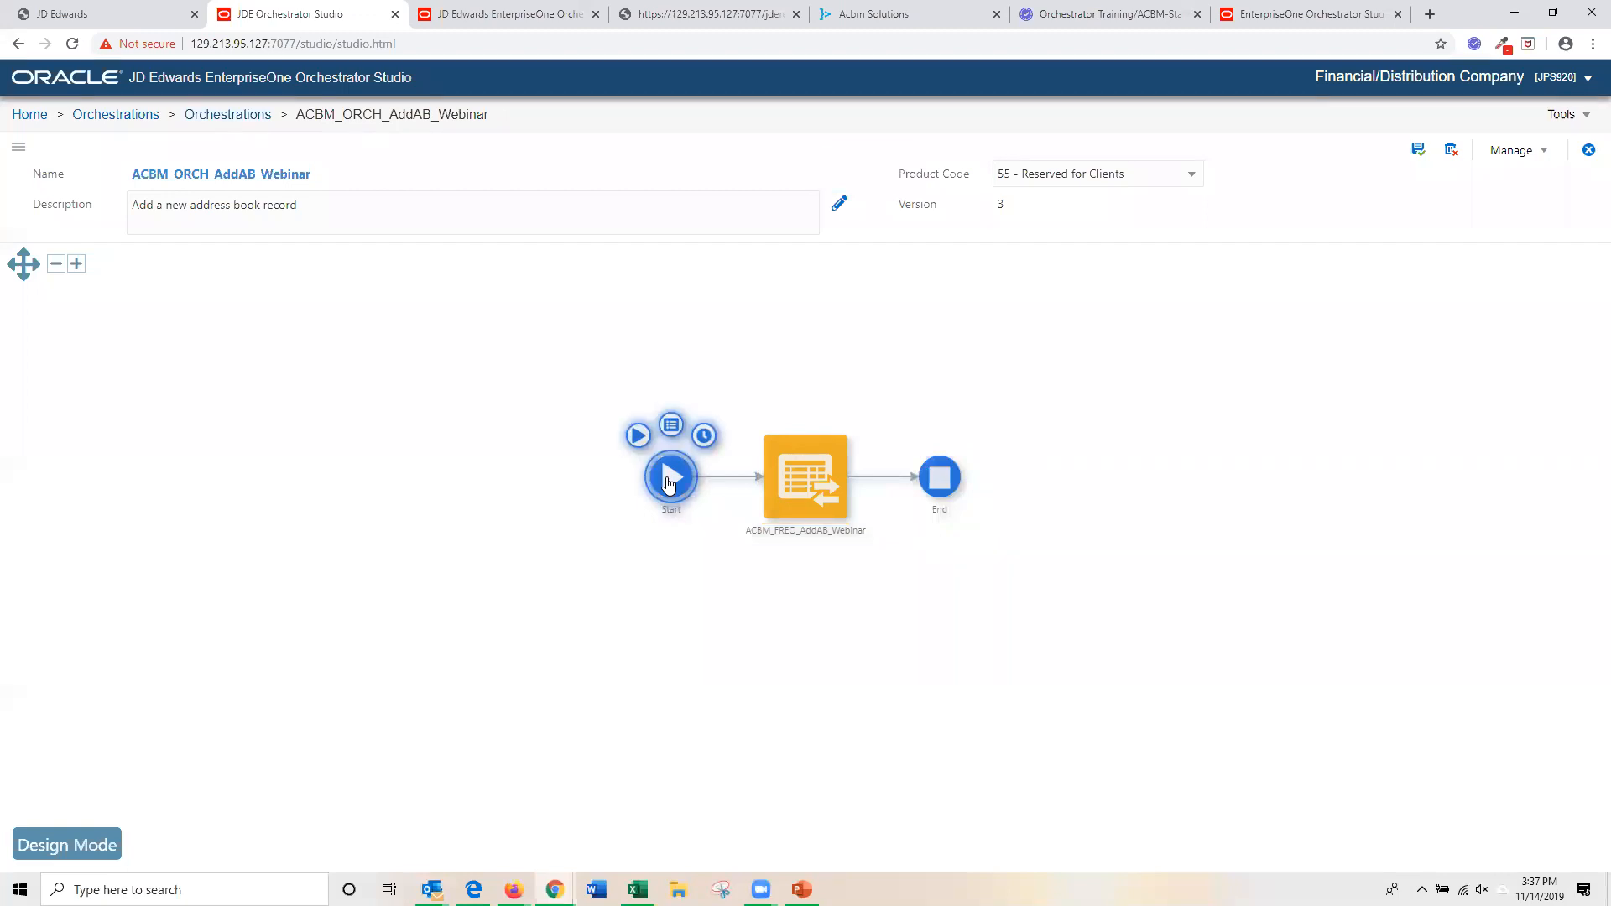
pyautogui.click(638, 435)
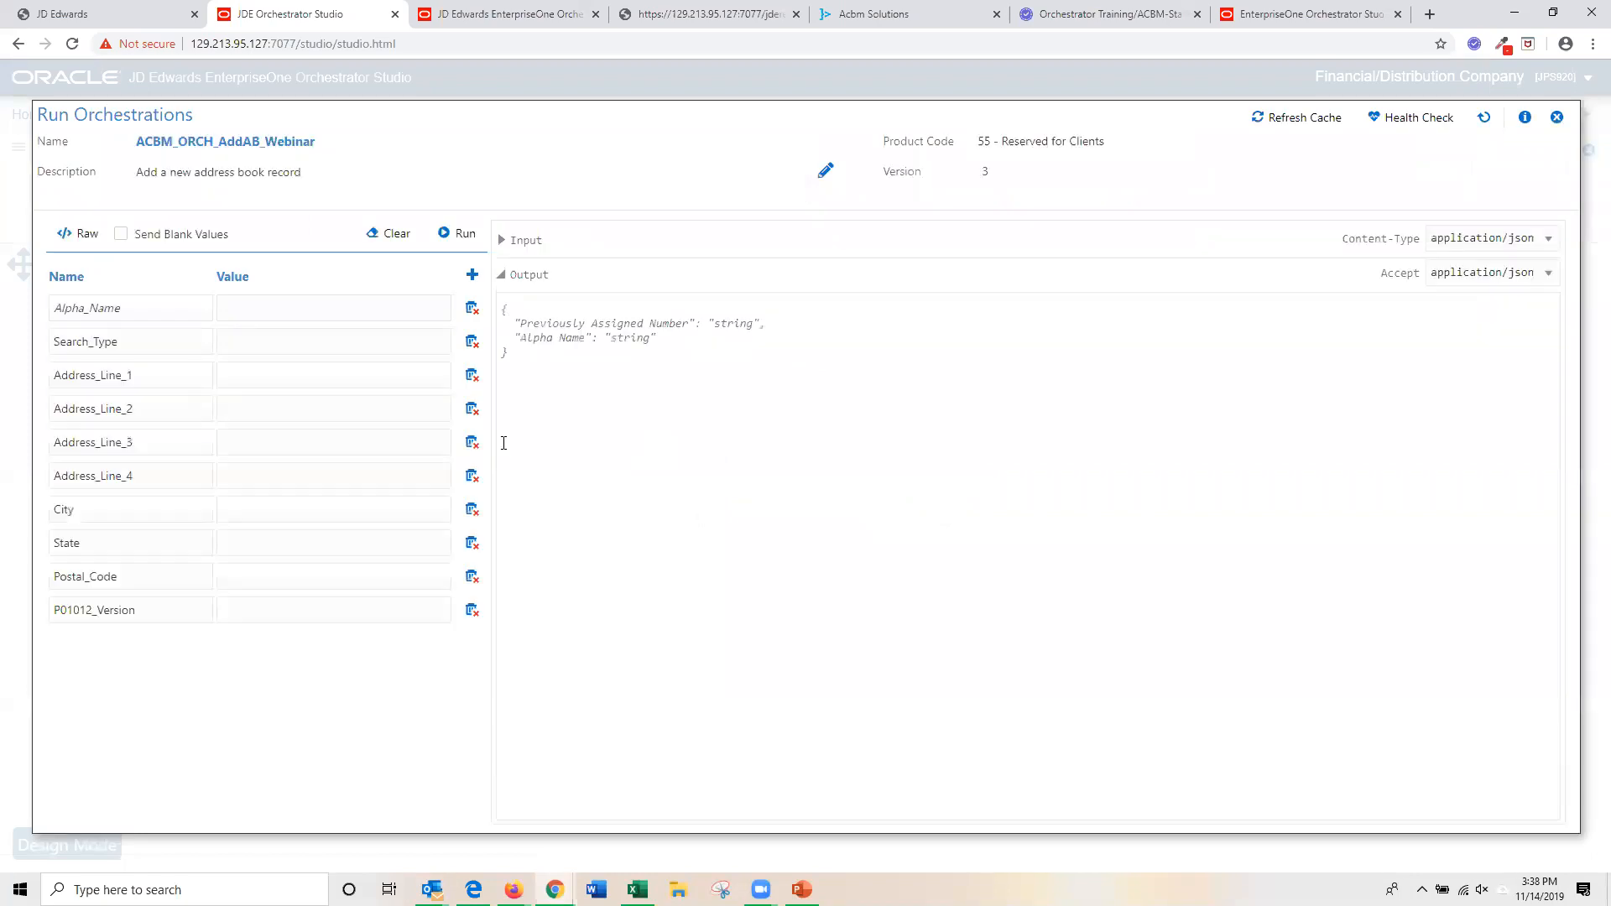
pyautogui.click(272, 313)
pyautogui.write('ACBM Webinar Test Address')
pyautogui.click(286, 342)
pyautogui.click(260, 375)
pyautogui.write('123 ABC Way')
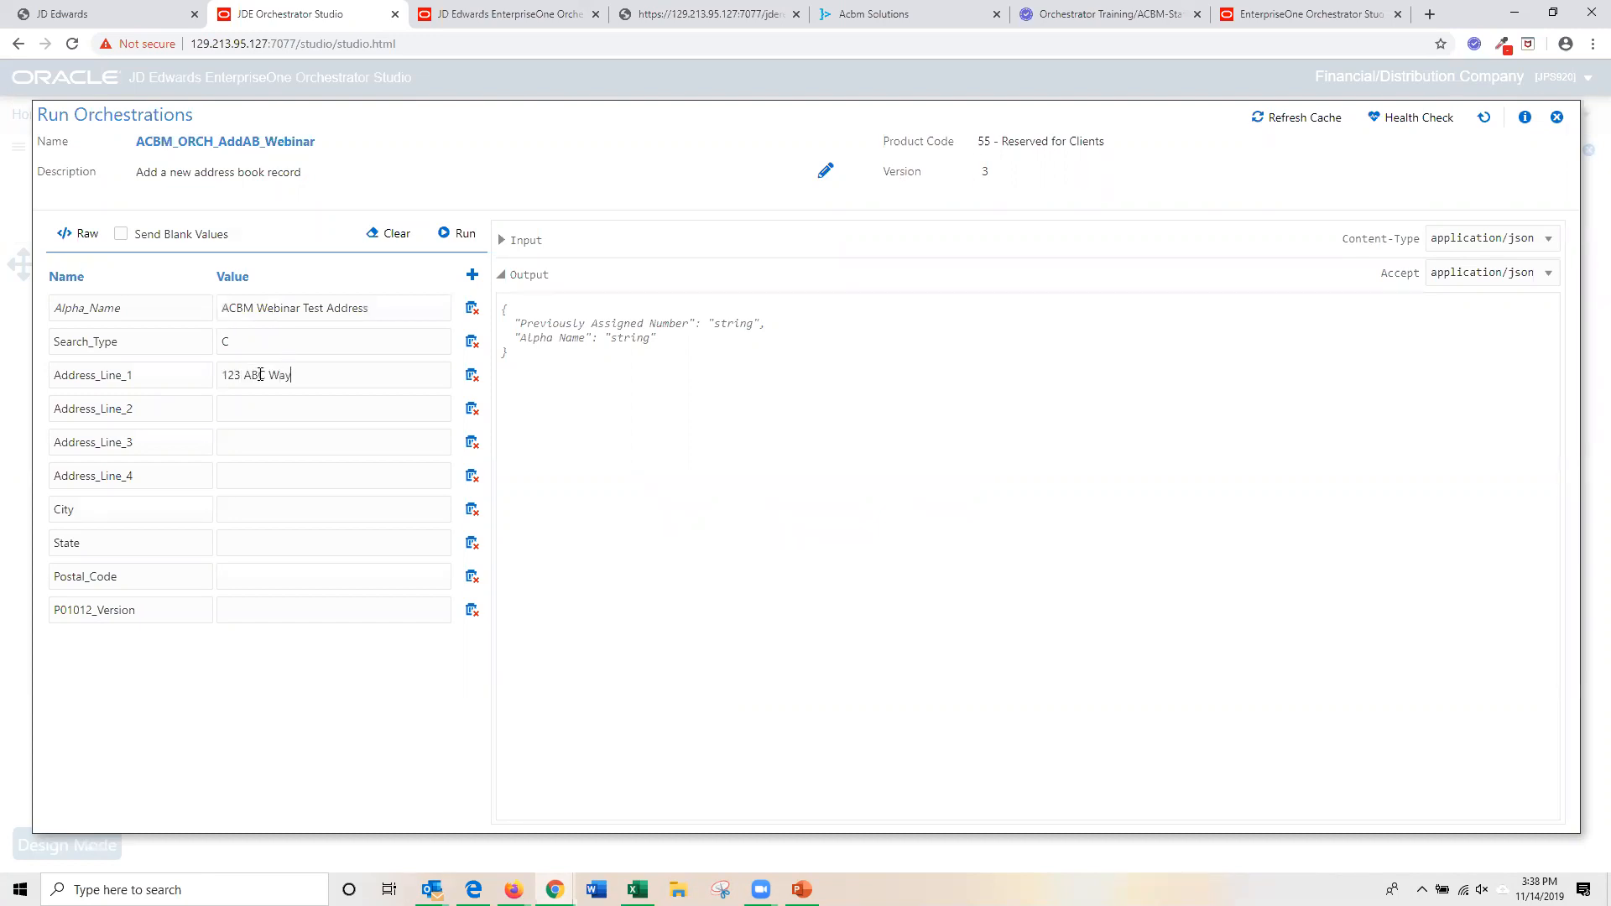
pyautogui.click(260, 515)
pyautogui.write('New York')
pyautogui.click(458, 235)
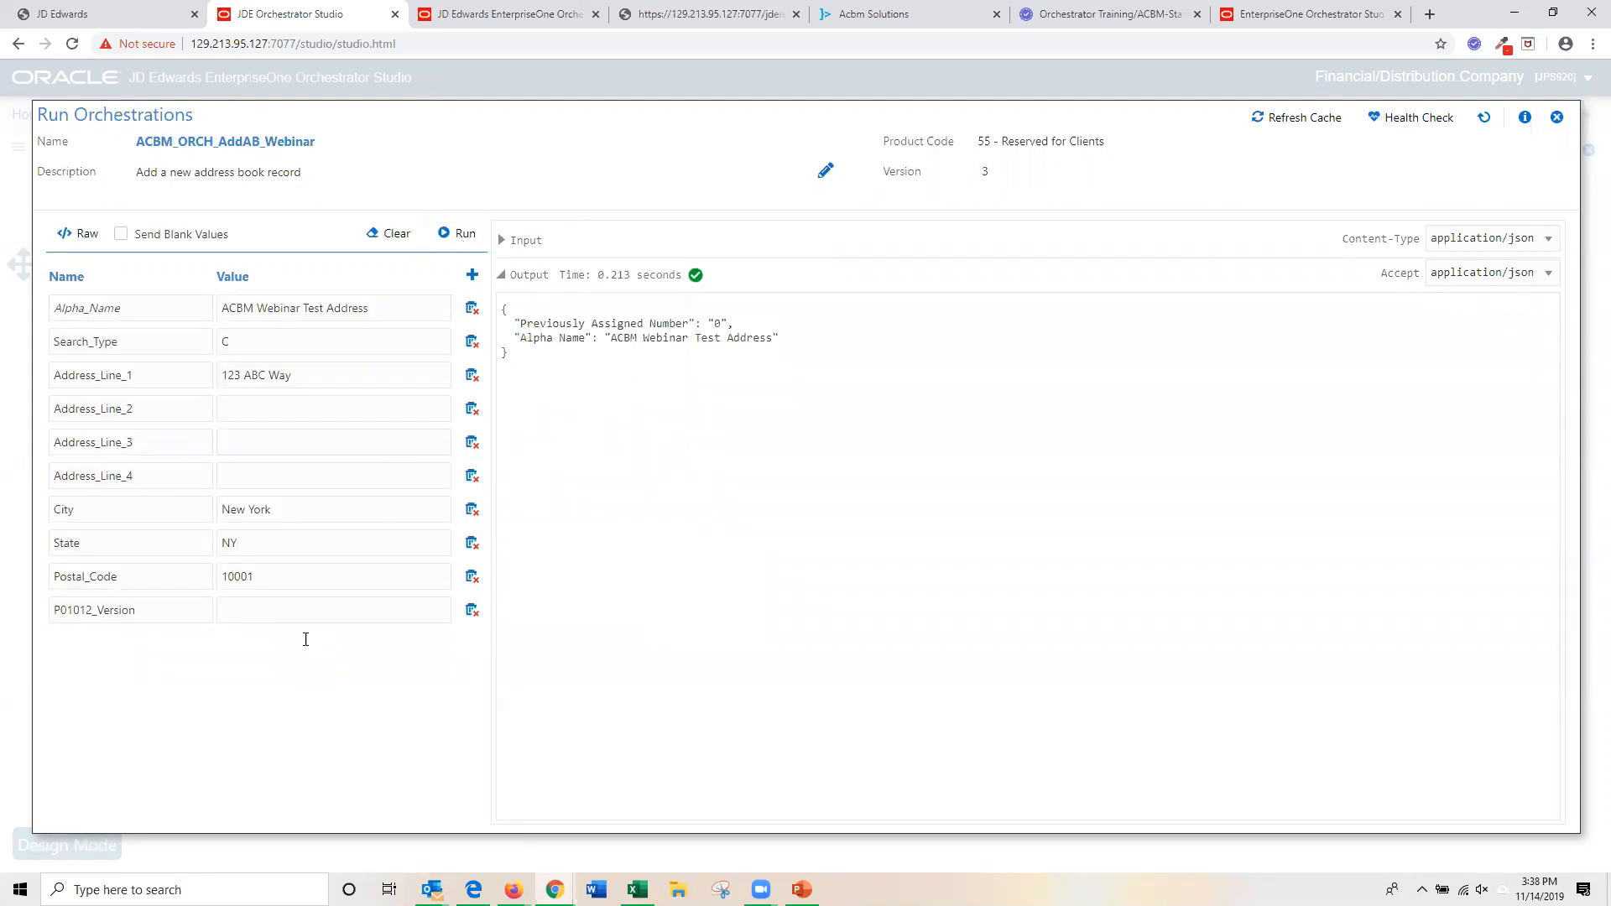
# Set P01012_Version to ZJDE0001, run the orchestration again, check the returned Previously Assigned Number and close the test window.
pyautogui.moveTo(706, 322); pyautogui.dragTo(720, 322)
pyautogui.click(239, 619)
pyautogui.write('ZJDE0001')
pyautogui.click(468, 236)
pyautogui.click(467, 235)
pyautogui.moveTo(709, 326); pyautogui.dragTo(726, 323)
pyautogui.click(1557, 118)
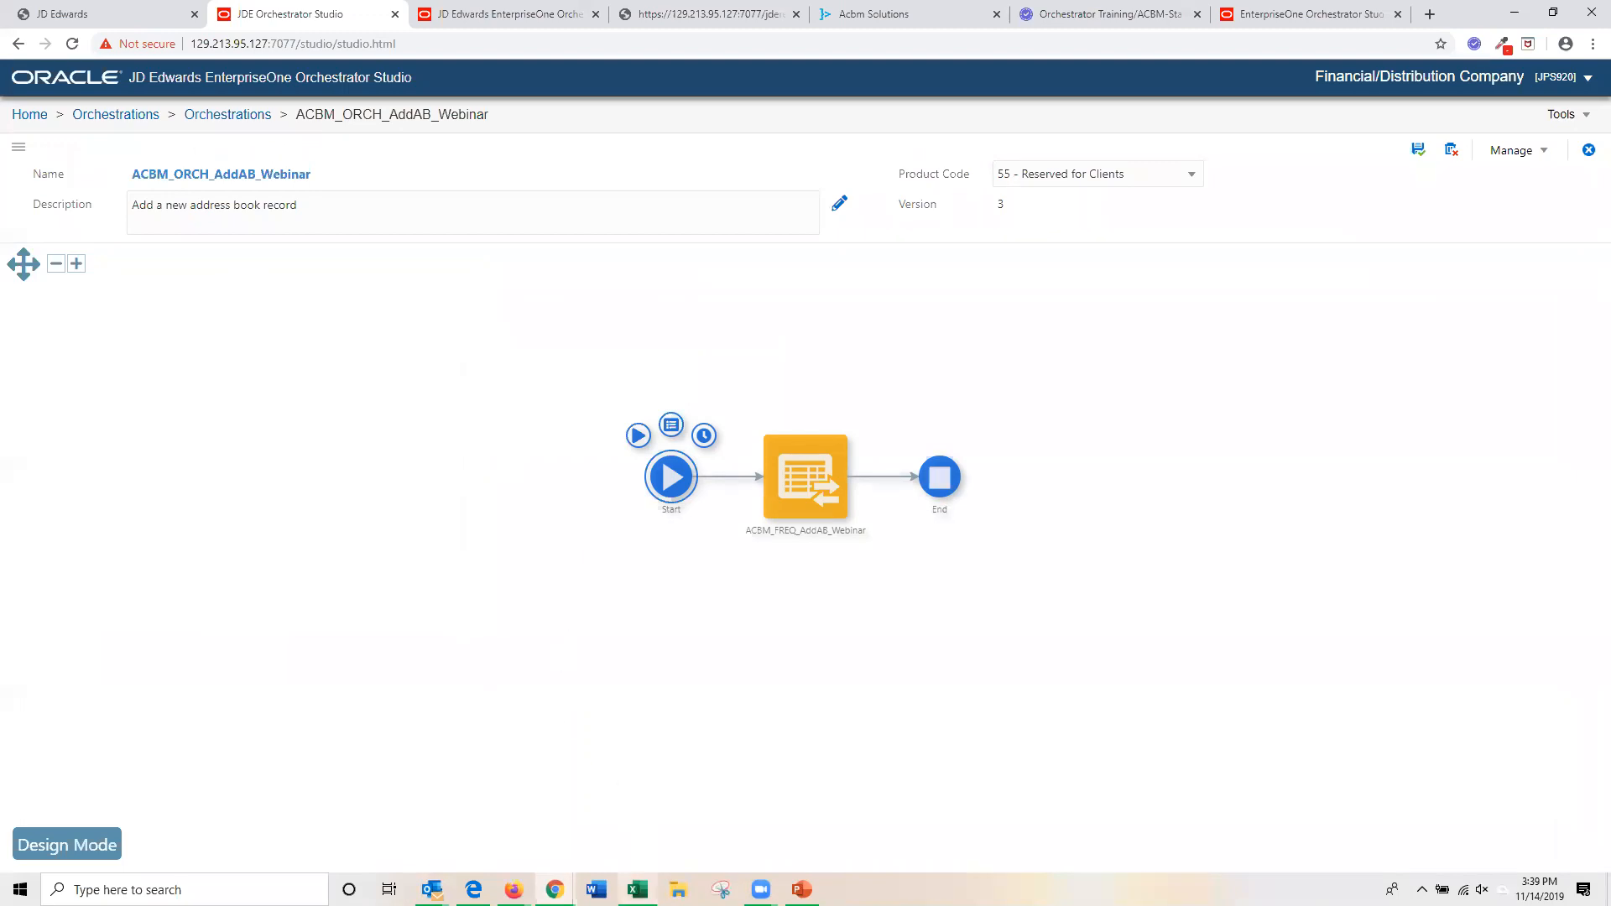
# Switch to Excel and refresh JDExcelerator's cache and its list of orchestrations.
pyautogui.moveTo(640, 888)
pyautogui.click(638, 809)
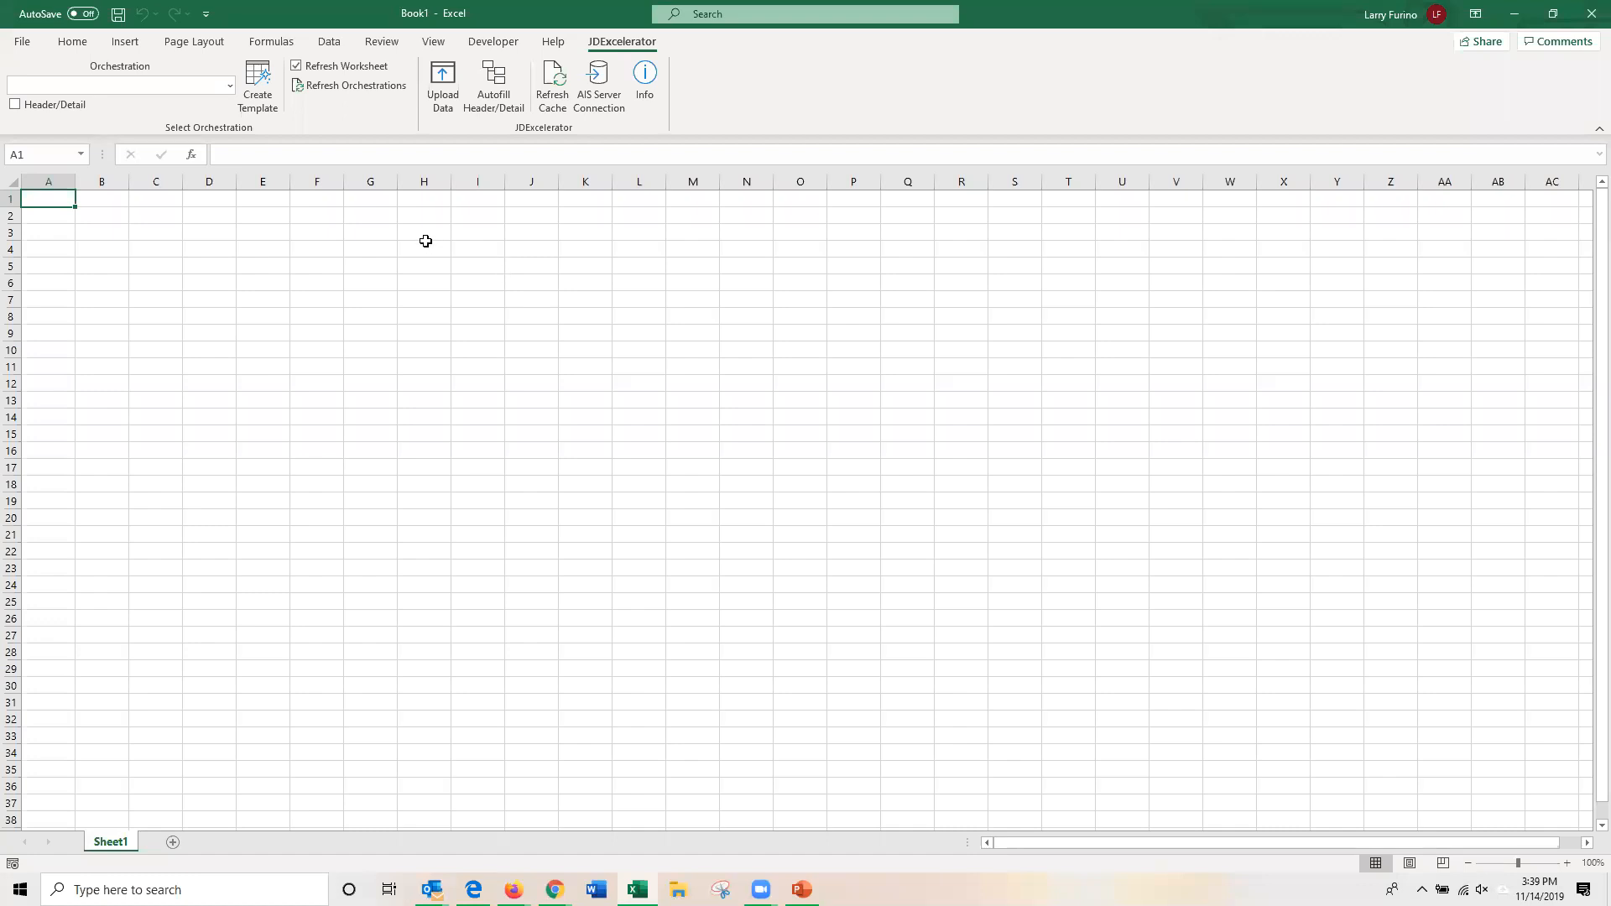
pyautogui.click(559, 89)
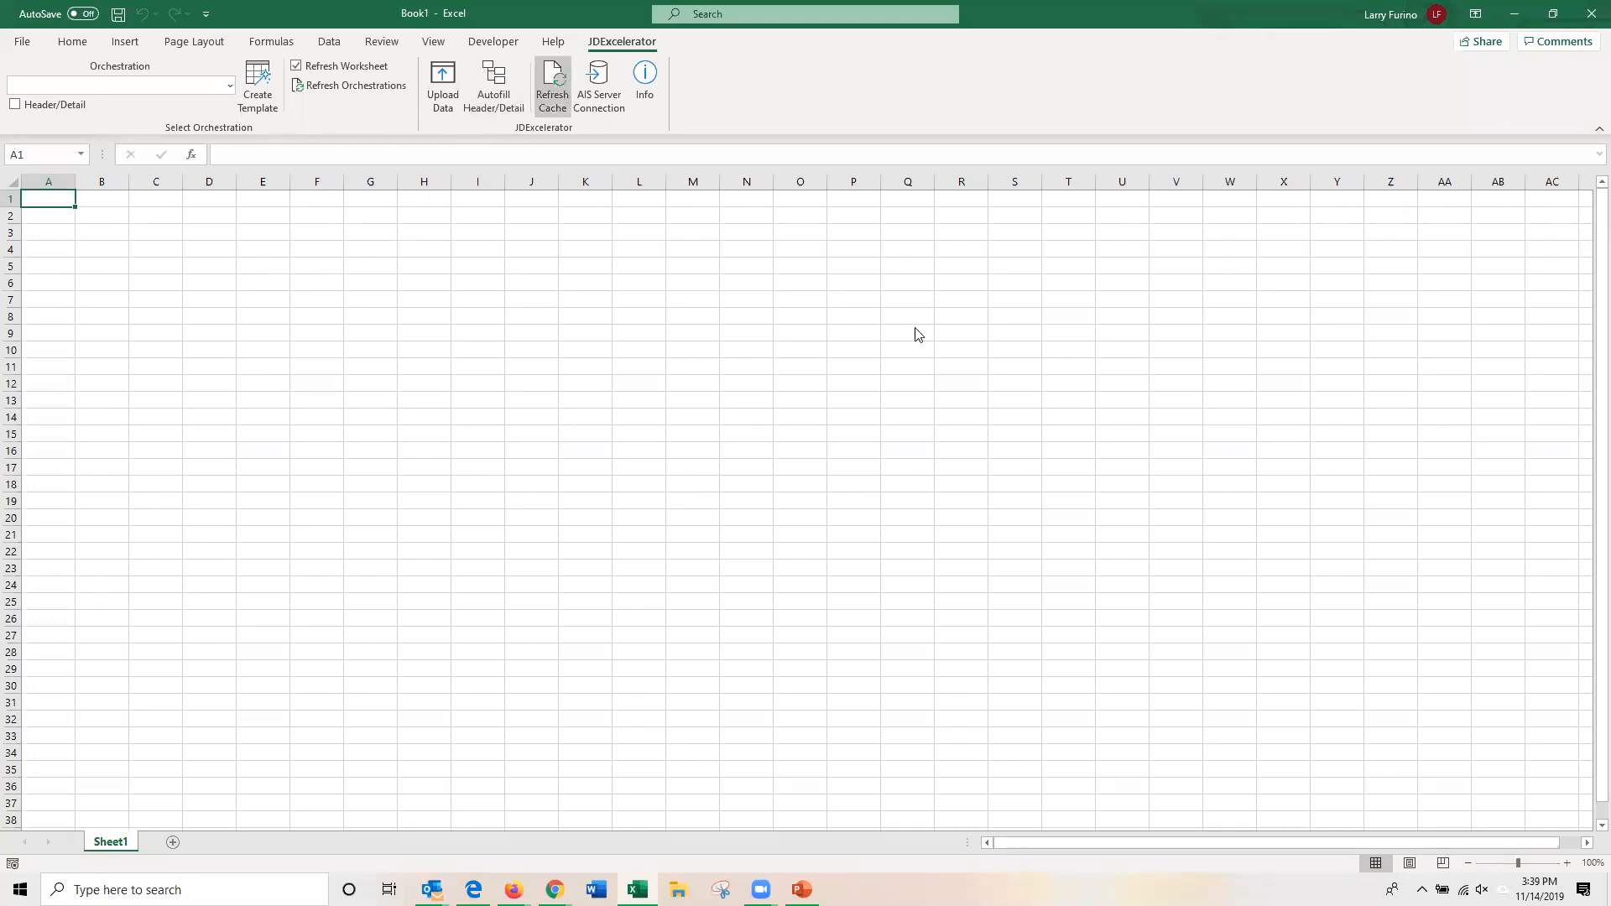
pyautogui.click(812, 499)
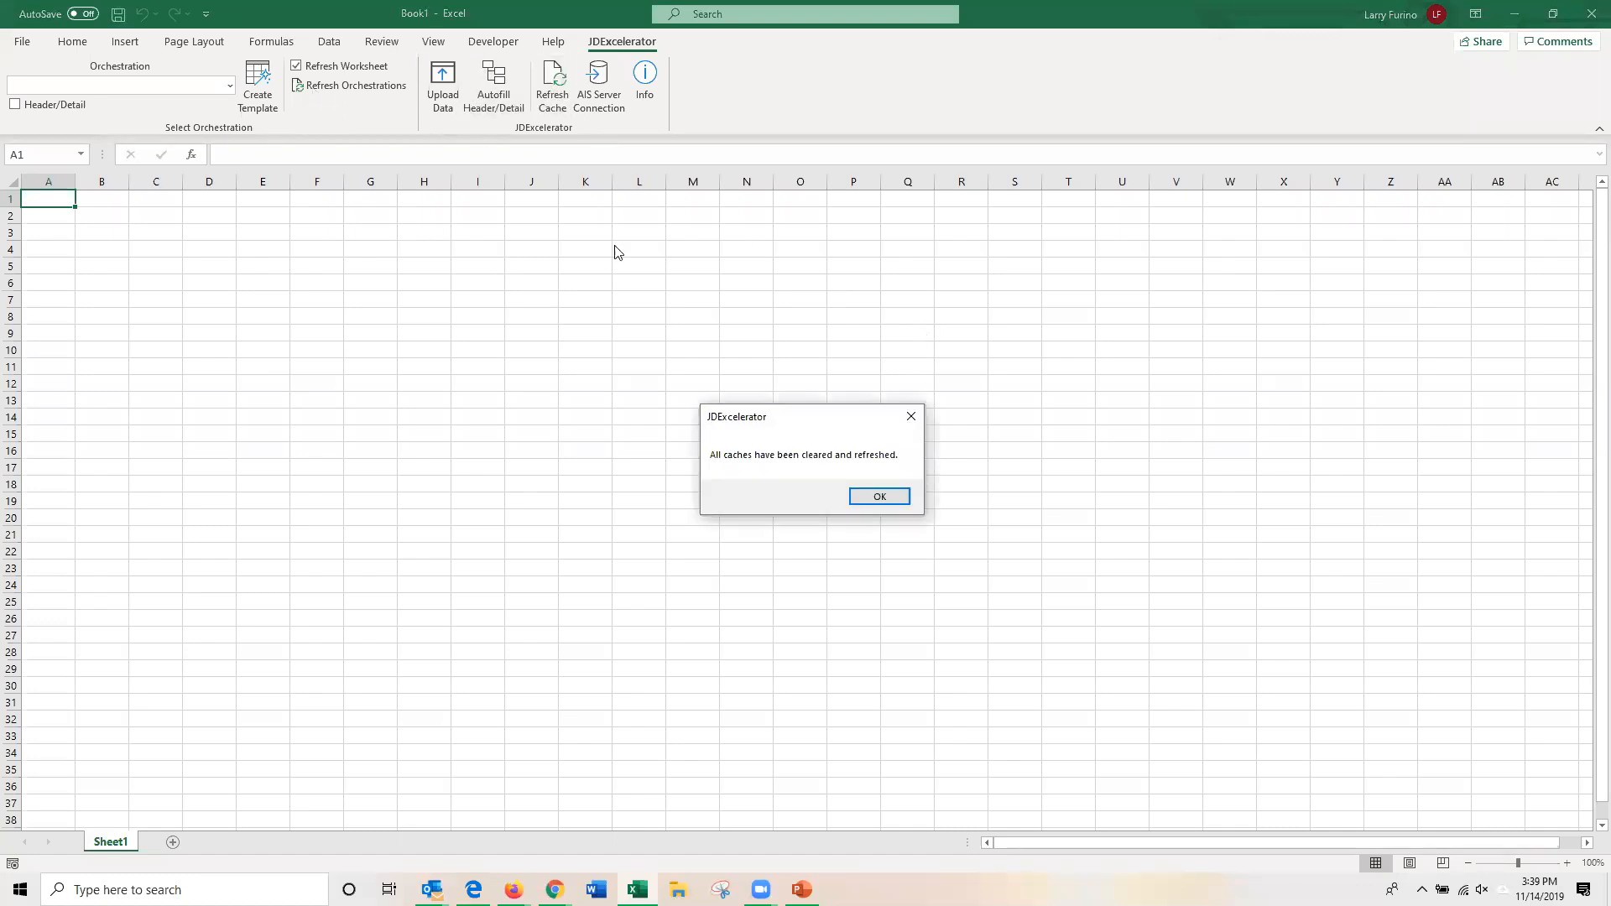
pyautogui.click(877, 497)
pyautogui.click(335, 83)
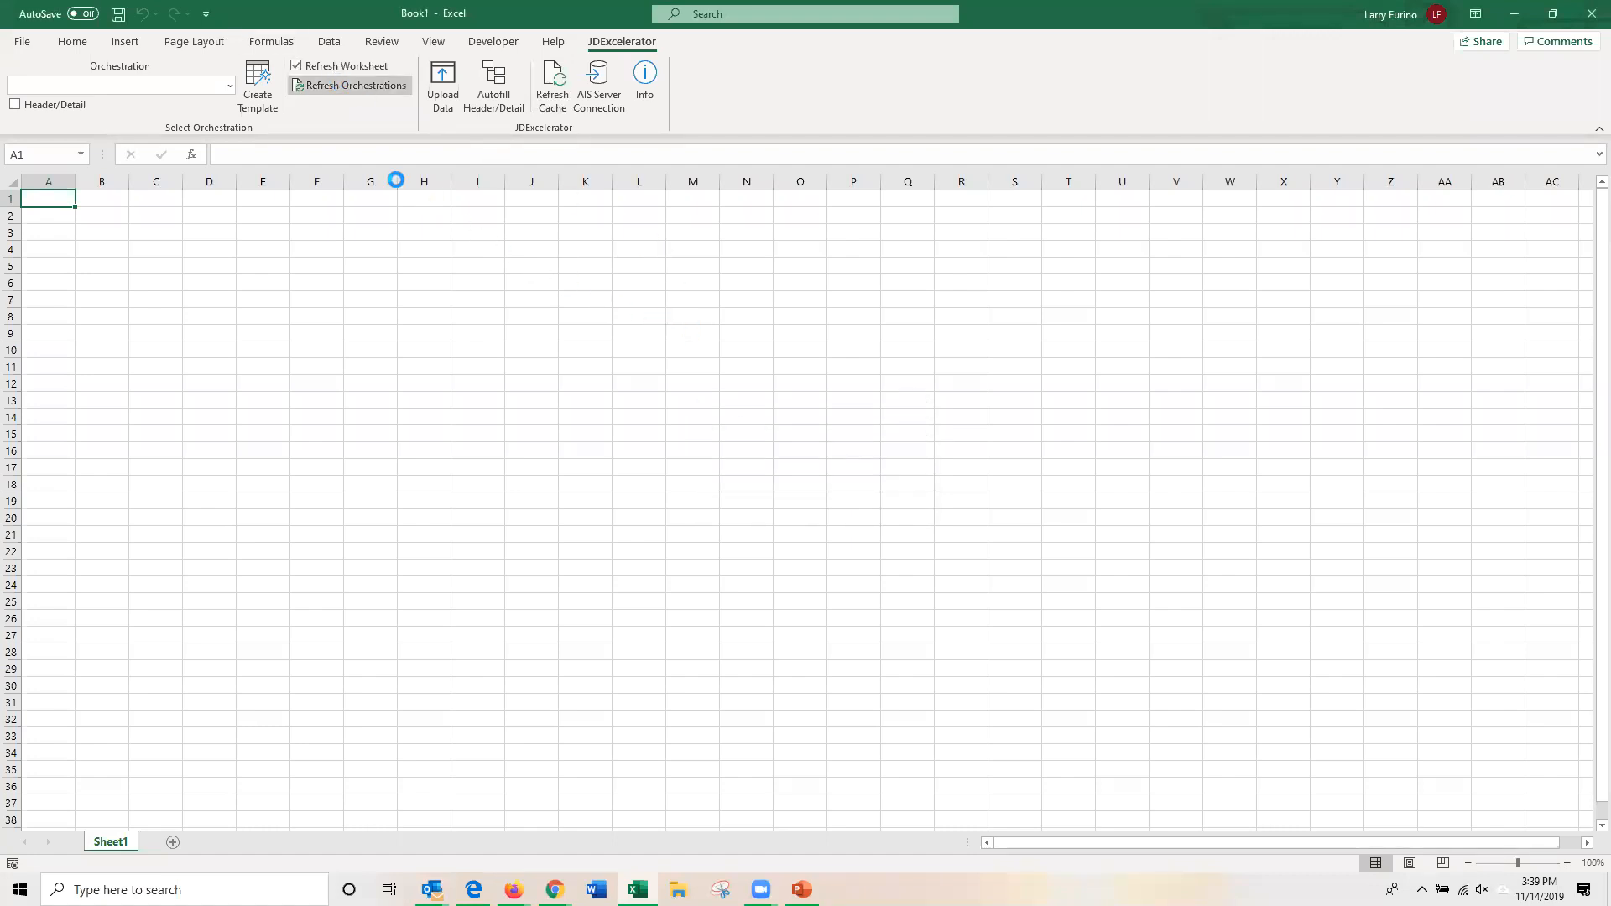
# Create a JDExcelerator worksheet template for the ACBM_ORCH_AddAB orchestration.
pyautogui.click(228, 85)
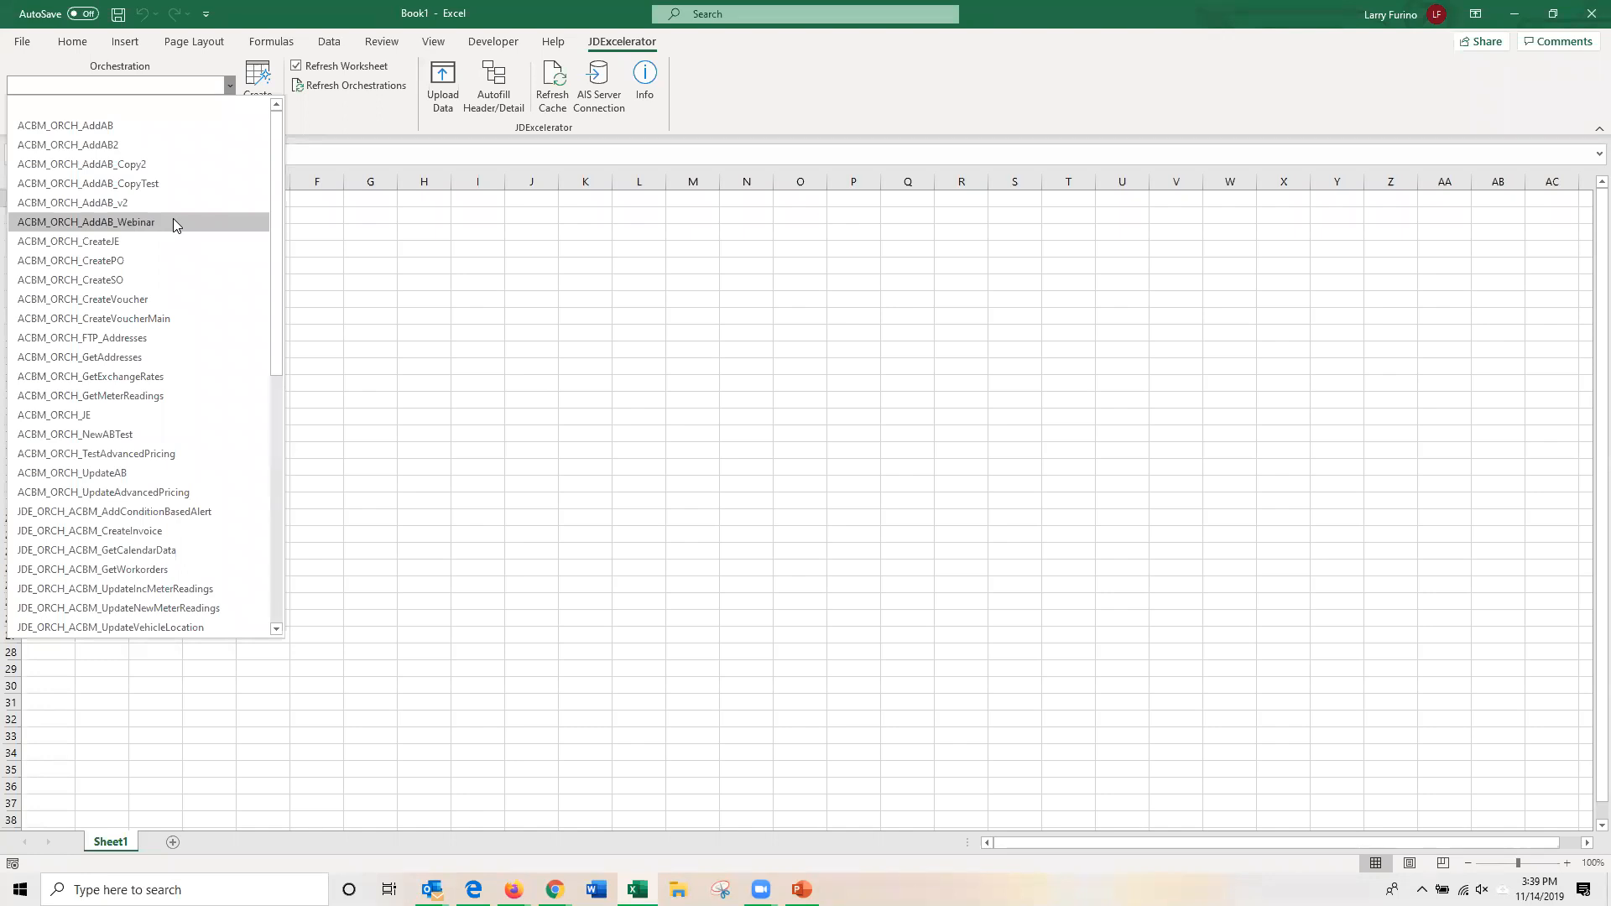
pyautogui.click(123, 126)
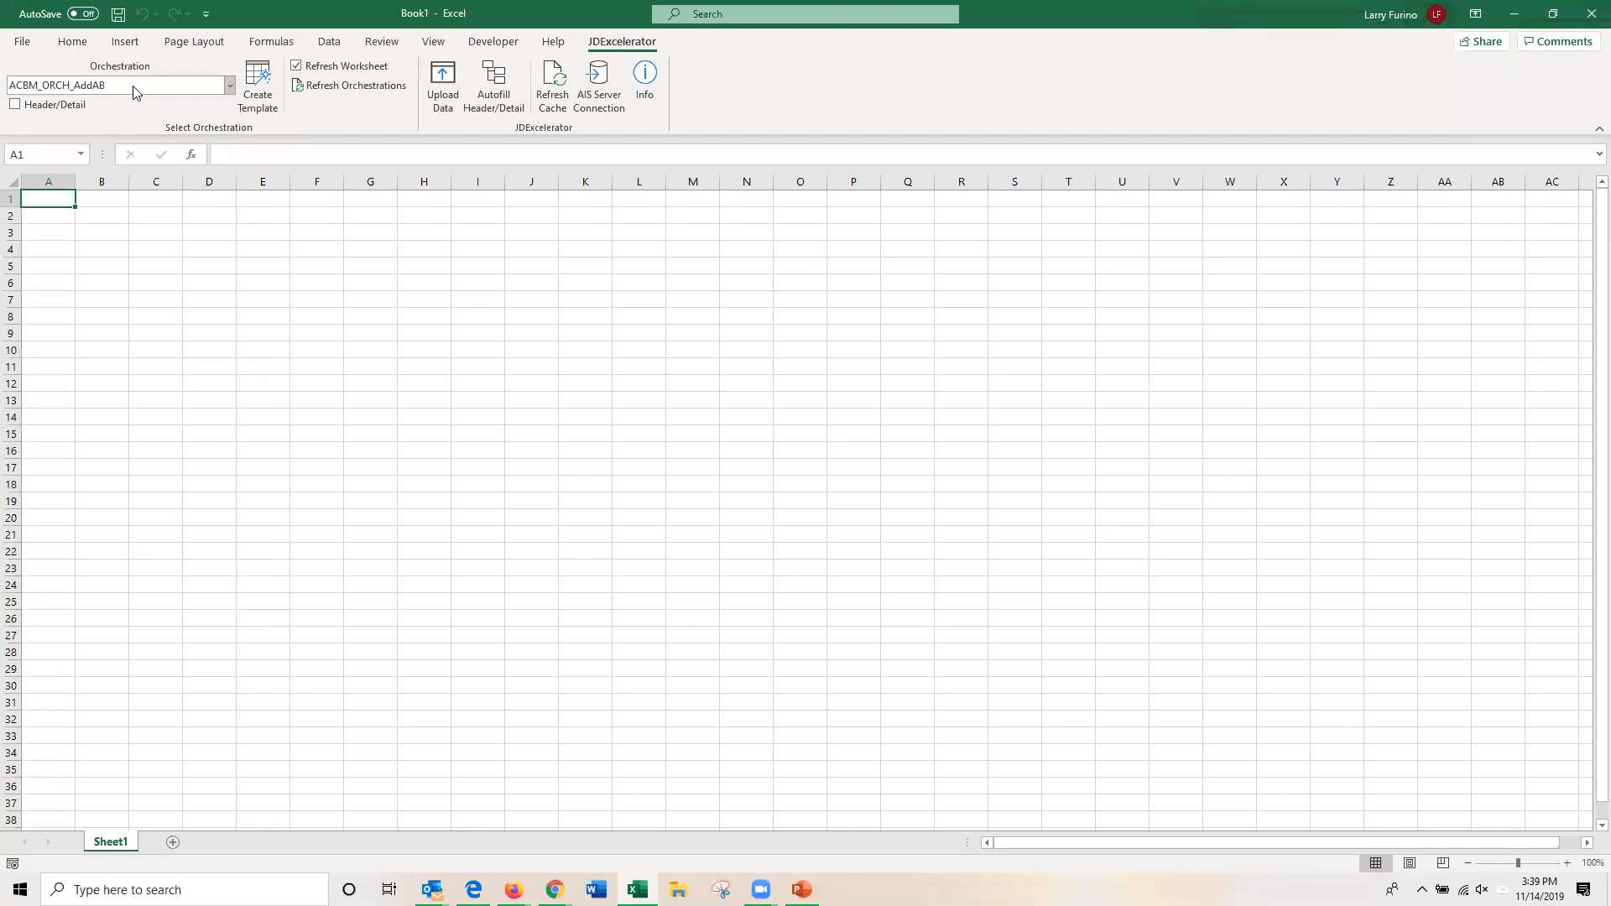
pyautogui.click(261, 98)
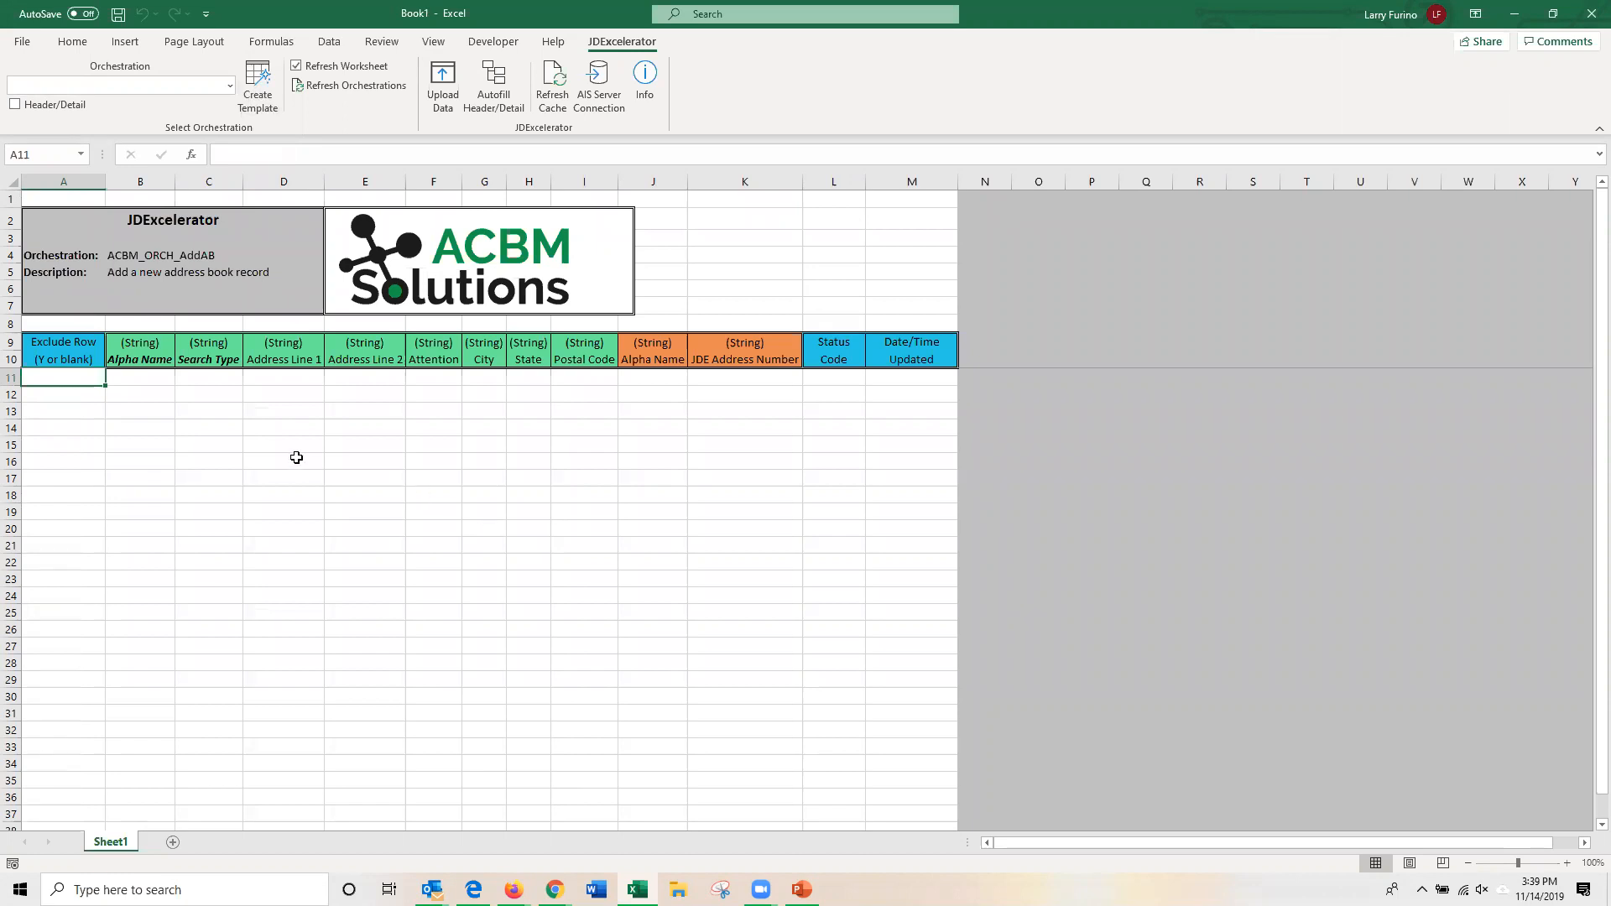
# Enter ACBM Webinar Excel Test Customer as the Alpha Name in B11 and fill it down through B14.
pyautogui.click(141, 374)
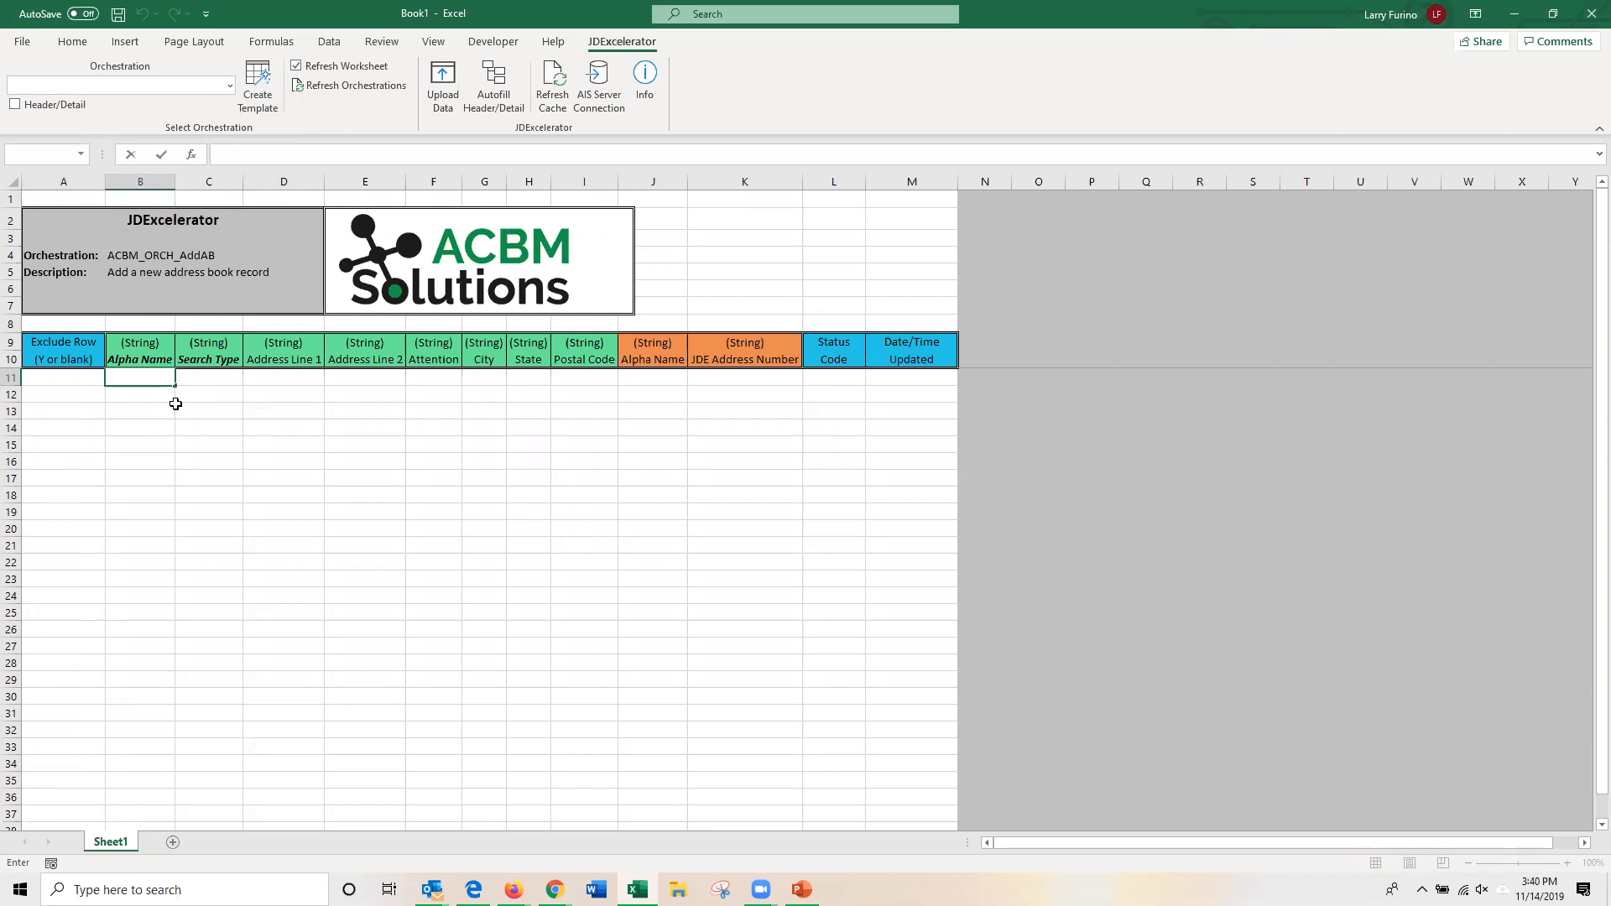
pyautogui.write('ACBM Webinar Exc')
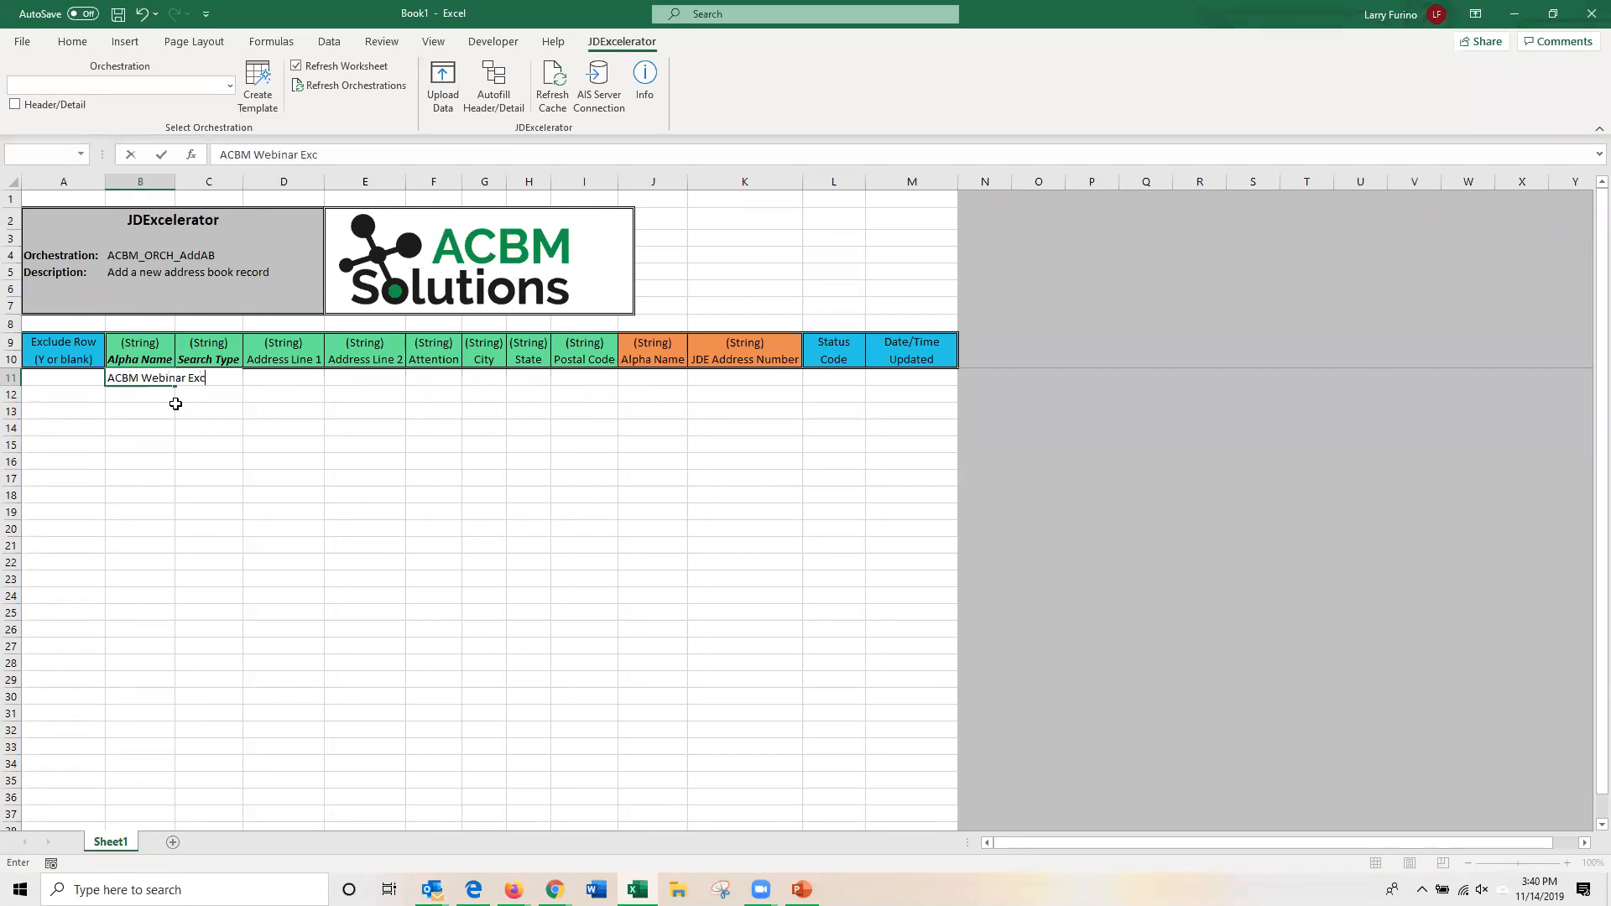
pyautogui.write('el Test Customer')
pyautogui.press('Return')
pyautogui.press('Up')
pyautogui.hotkey('shift', 'Down')
pyautogui.hotkey('shift', 'Down')
pyautogui.hotkey('shift', 'Down')
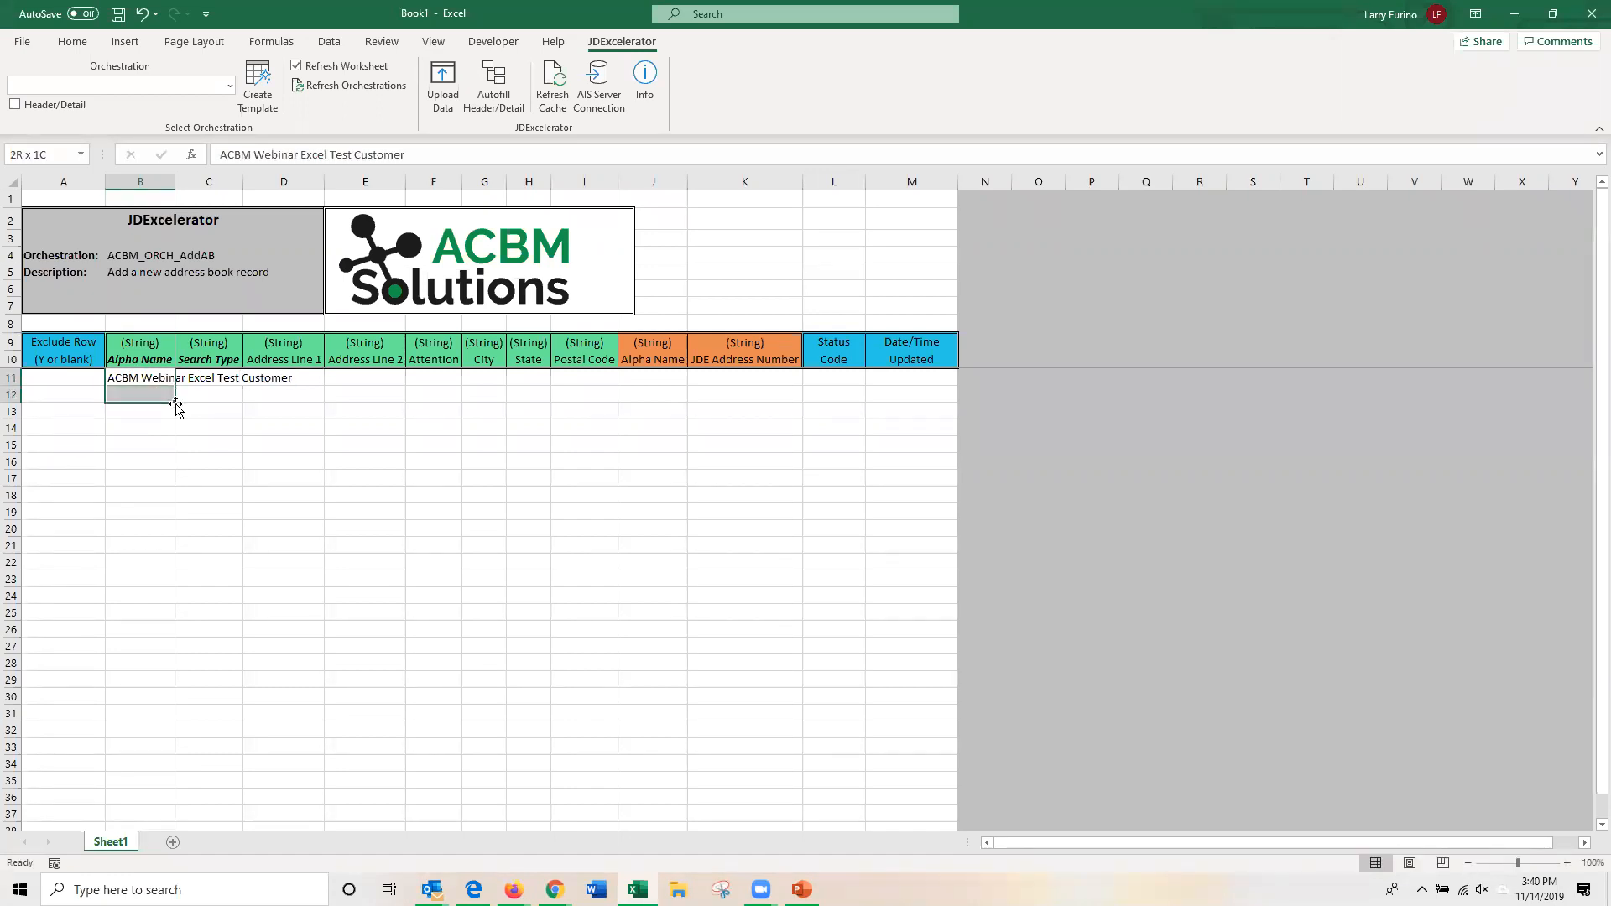
pyautogui.hotkey('ctrl', 'd')
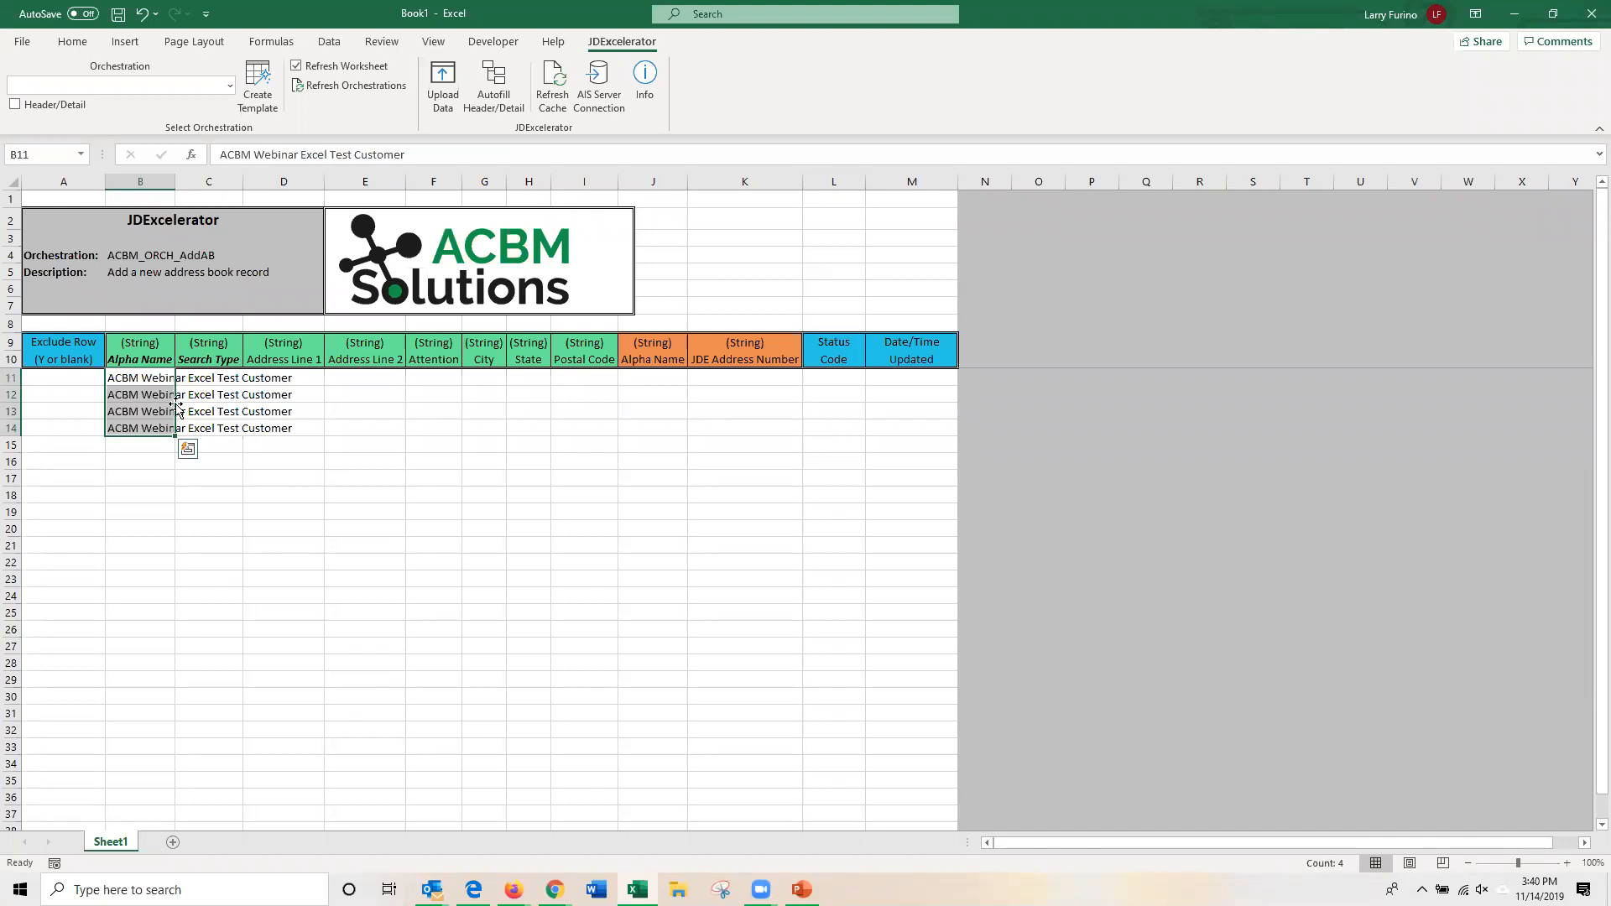
# Change the Alpha Name in B12 to ACBM Webinar Excel Test Vendor.
pyautogui.click(166, 394)
pyautogui.click(411, 154)
pyautogui.press('BackSpace')
pyautogui.press('BackSpace')
pyautogui.press('BackSpace')
pyautogui.press('BackSpace')
pyautogui.press('BackSpace')
pyautogui.press('BackSpace')
pyautogui.press('BackSpace')
pyautogui.press('BackSpace')
pyautogui.write('Vendor')
pyautogui.press('Return')
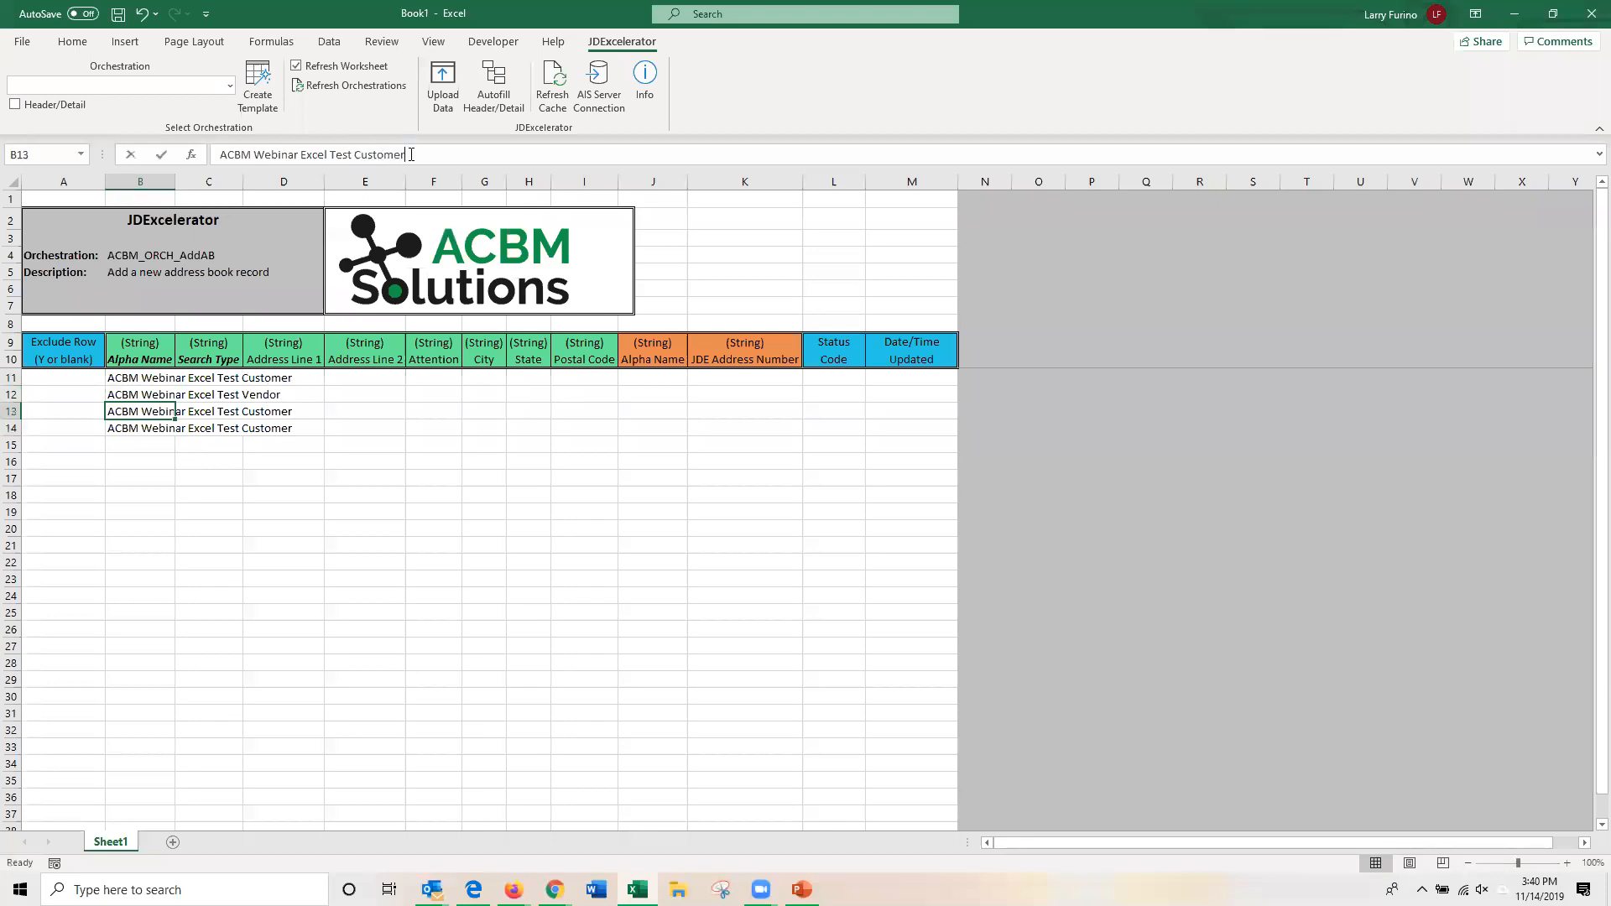
# Change the Alpha Name in B13 to ACBM Webinar Excel Test Error.
pyautogui.click(410, 154)
pyautogui.press('BackSpace')
pyautogui.press('BackSpace')
pyautogui.press('BackSpace')
pyautogui.press('BackSpace')
pyautogui.press('BackSpace')
pyautogui.press('BackSpace')
pyautogui.press('BackSpace')
pyautogui.press('BackSpace')
pyautogui.write('Error')
pyautogui.press('Return')
# Change the Alpha Name in B14 to ACBM Webinar Excel Test Employee and fit column B to its contents.
pyautogui.click(411, 155)
pyautogui.press('BackSpace')
pyautogui.press('BackSpace')
pyautogui.press('BackSpace')
pyautogui.press('BackSpace')
pyautogui.press('BackSpace')
pyautogui.press('BackSpace')
pyautogui.press('BackSpace')
pyautogui.press('BackSpace')
pyautogui.write('Employee')
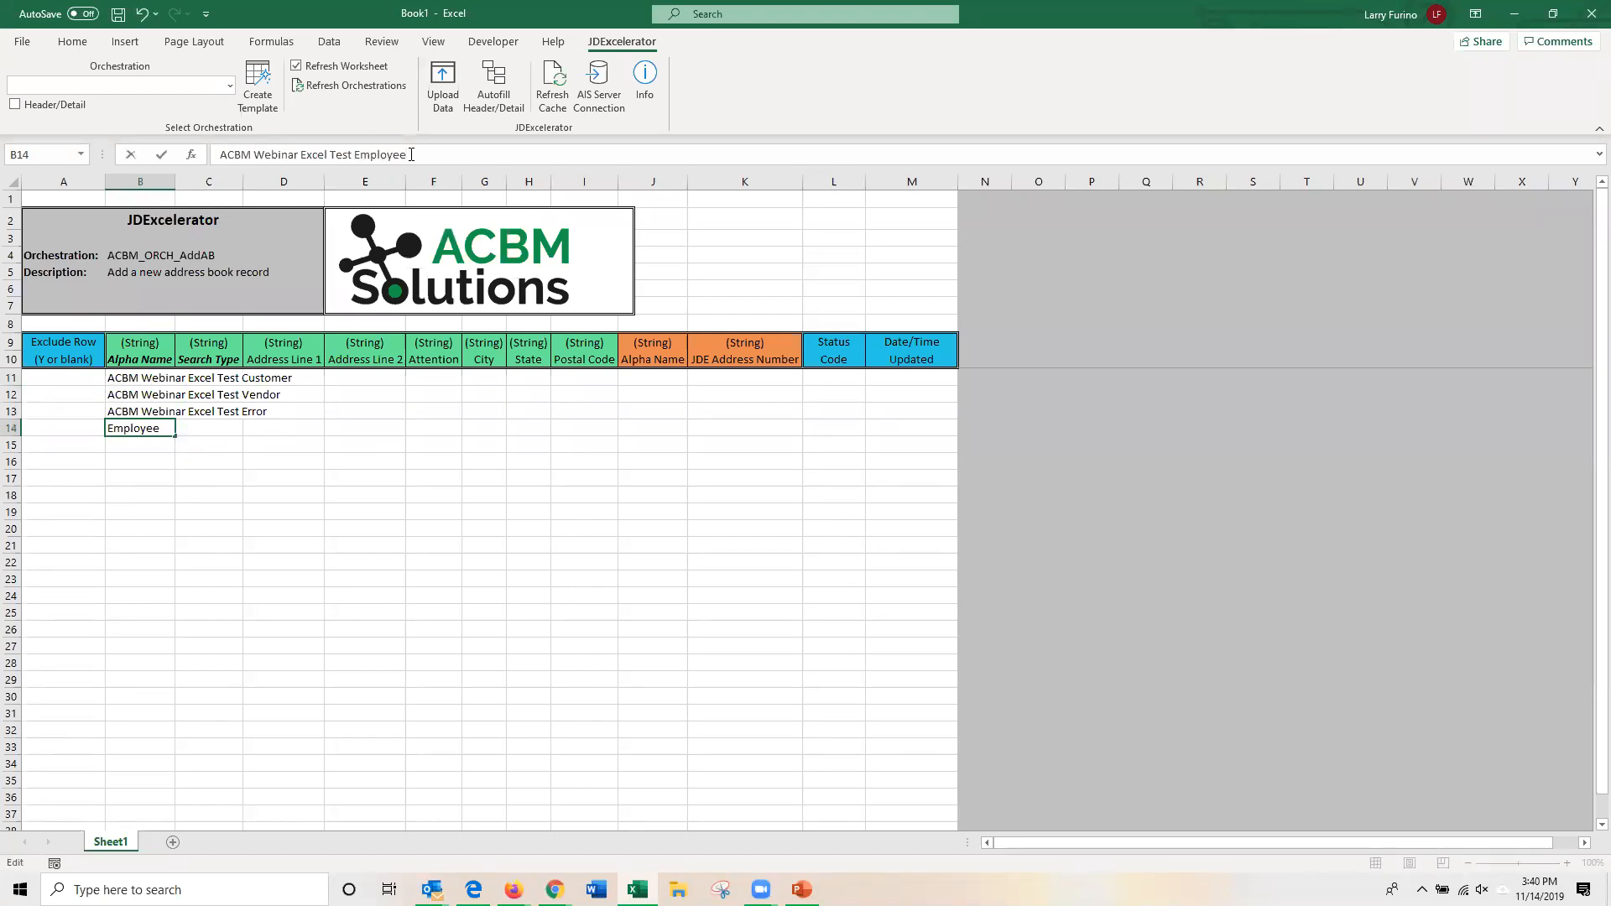
pyautogui.click(291, 443)
pyautogui.doubleClick(175, 181)
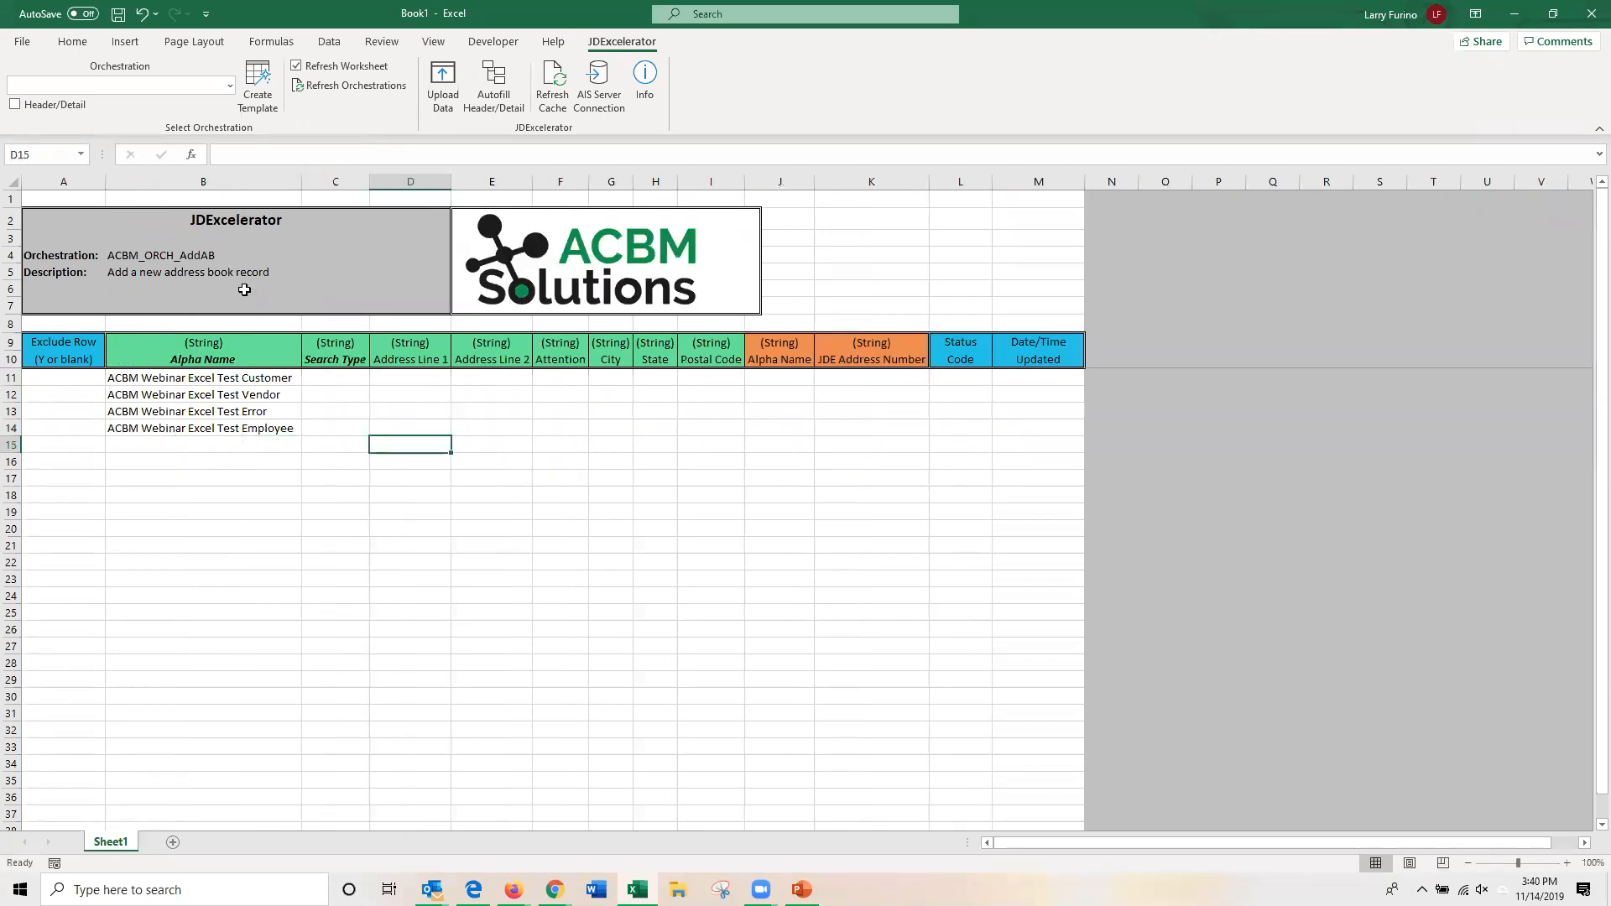
# Enter the Search Types C, V, Z and E for the four records in C11 through C14.
pyautogui.click(334, 378)
pyautogui.write('C')
pyautogui.press('Return')
pyautogui.write('V')
pyautogui.press('Return')
pyautogui.write('Z')
pyautogui.press('Return')
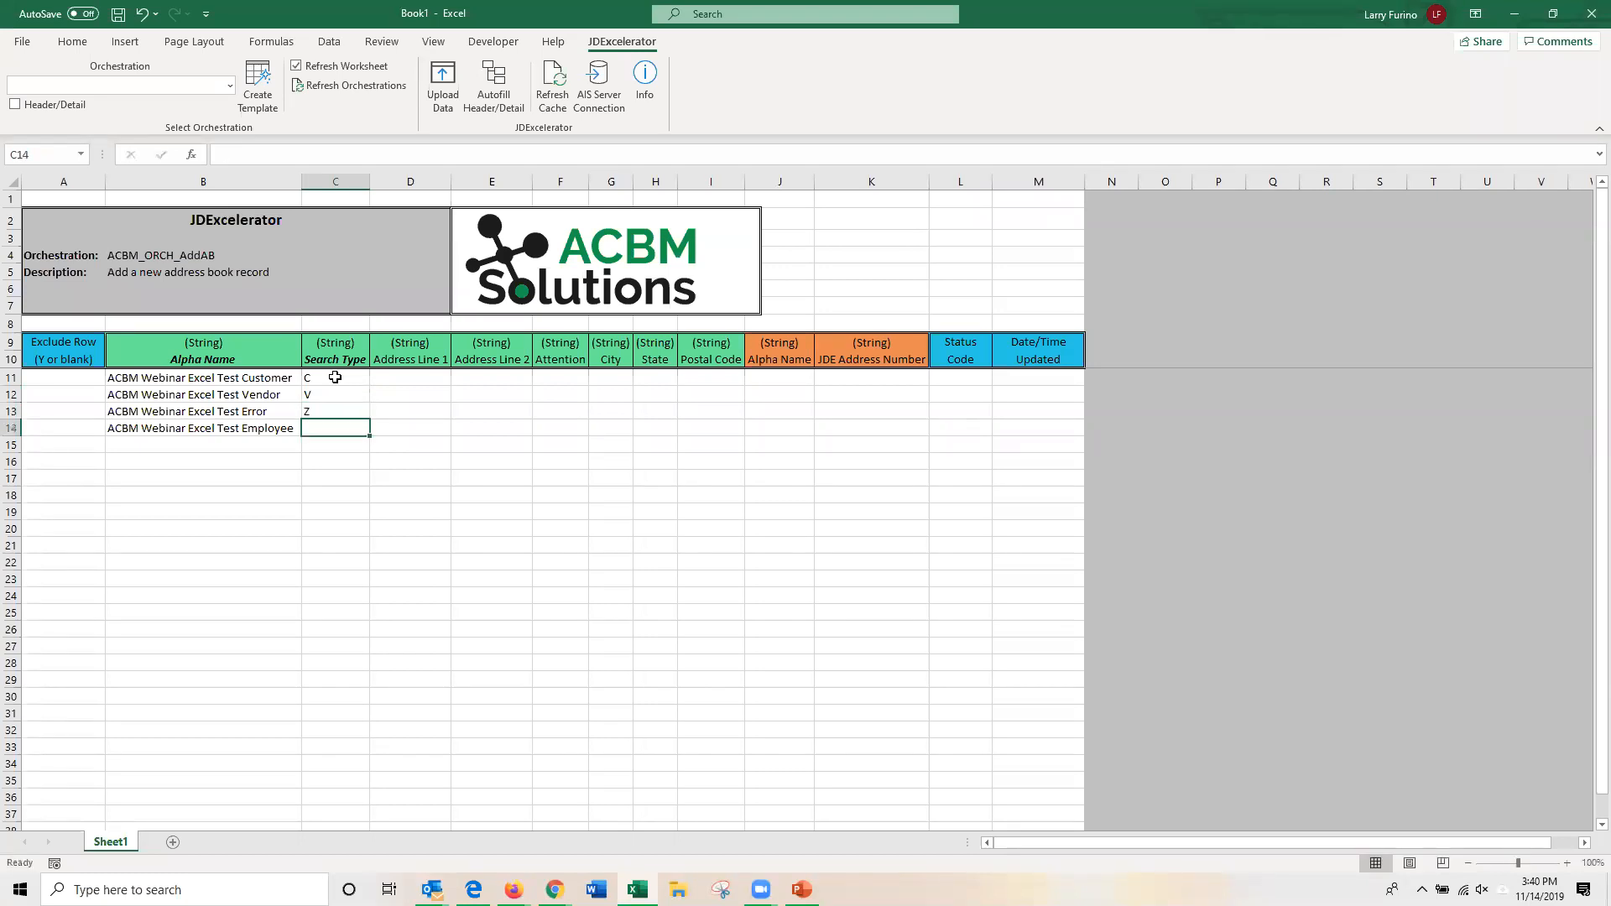
pyautogui.write('E')
pyautogui.press('Up')
# In row 11, fill in the first address line, city, state and postal code, and set Attention to AP.
pyautogui.press('Right')
pyautogui.press('Up')
pyautogui.press('Up')
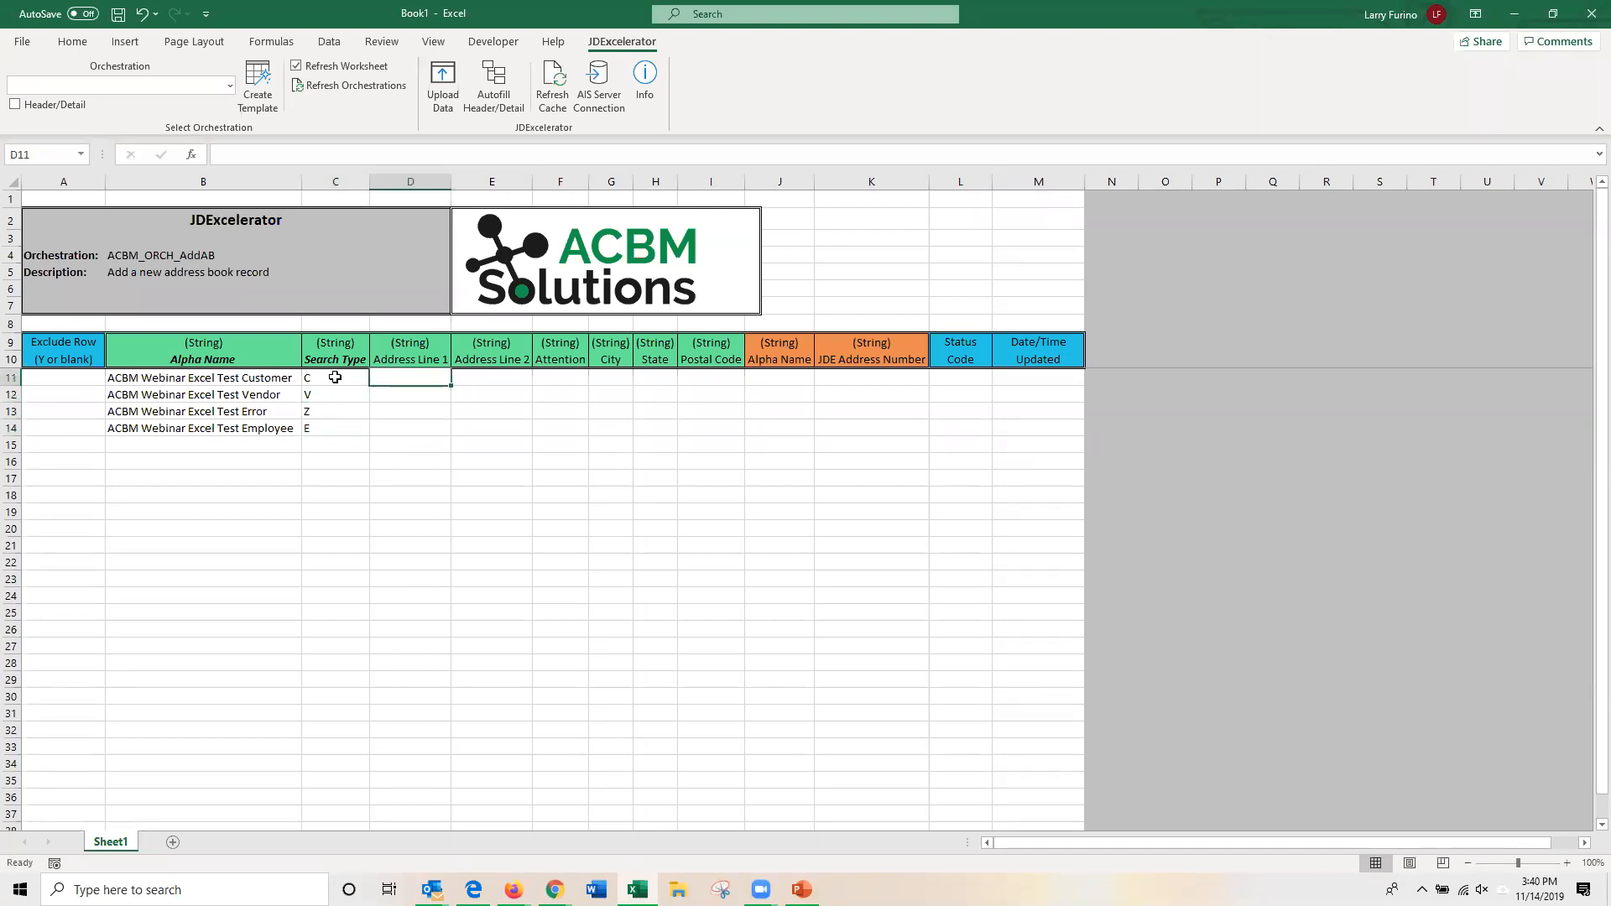
pyautogui.write('123 ABC Way')
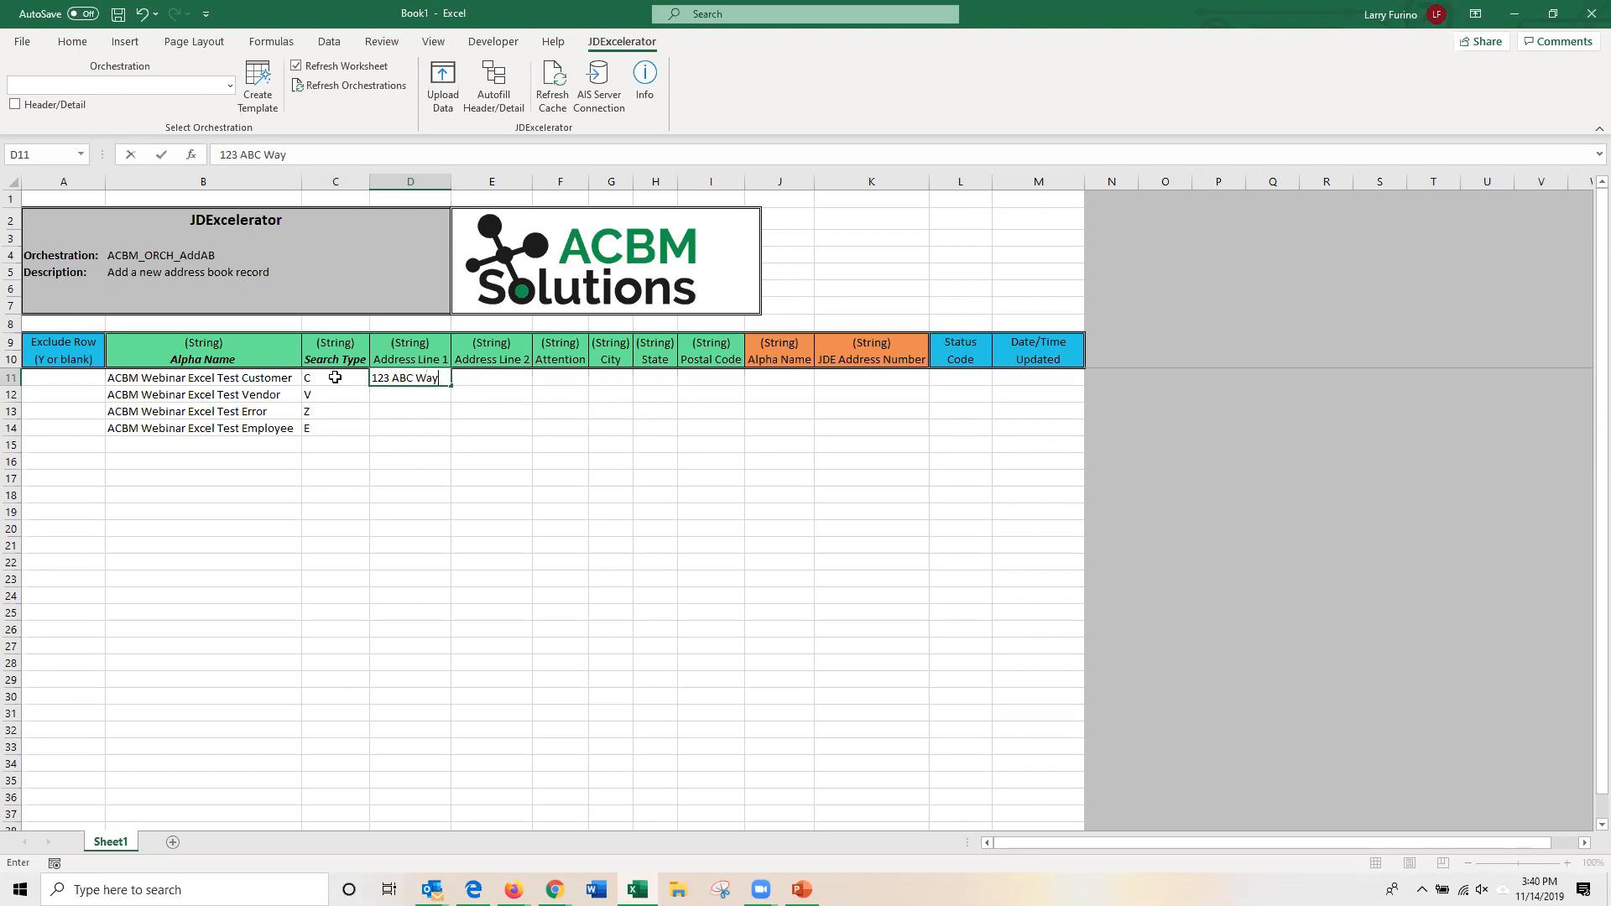
pyautogui.press('Tab')
pyautogui.press('Tab')
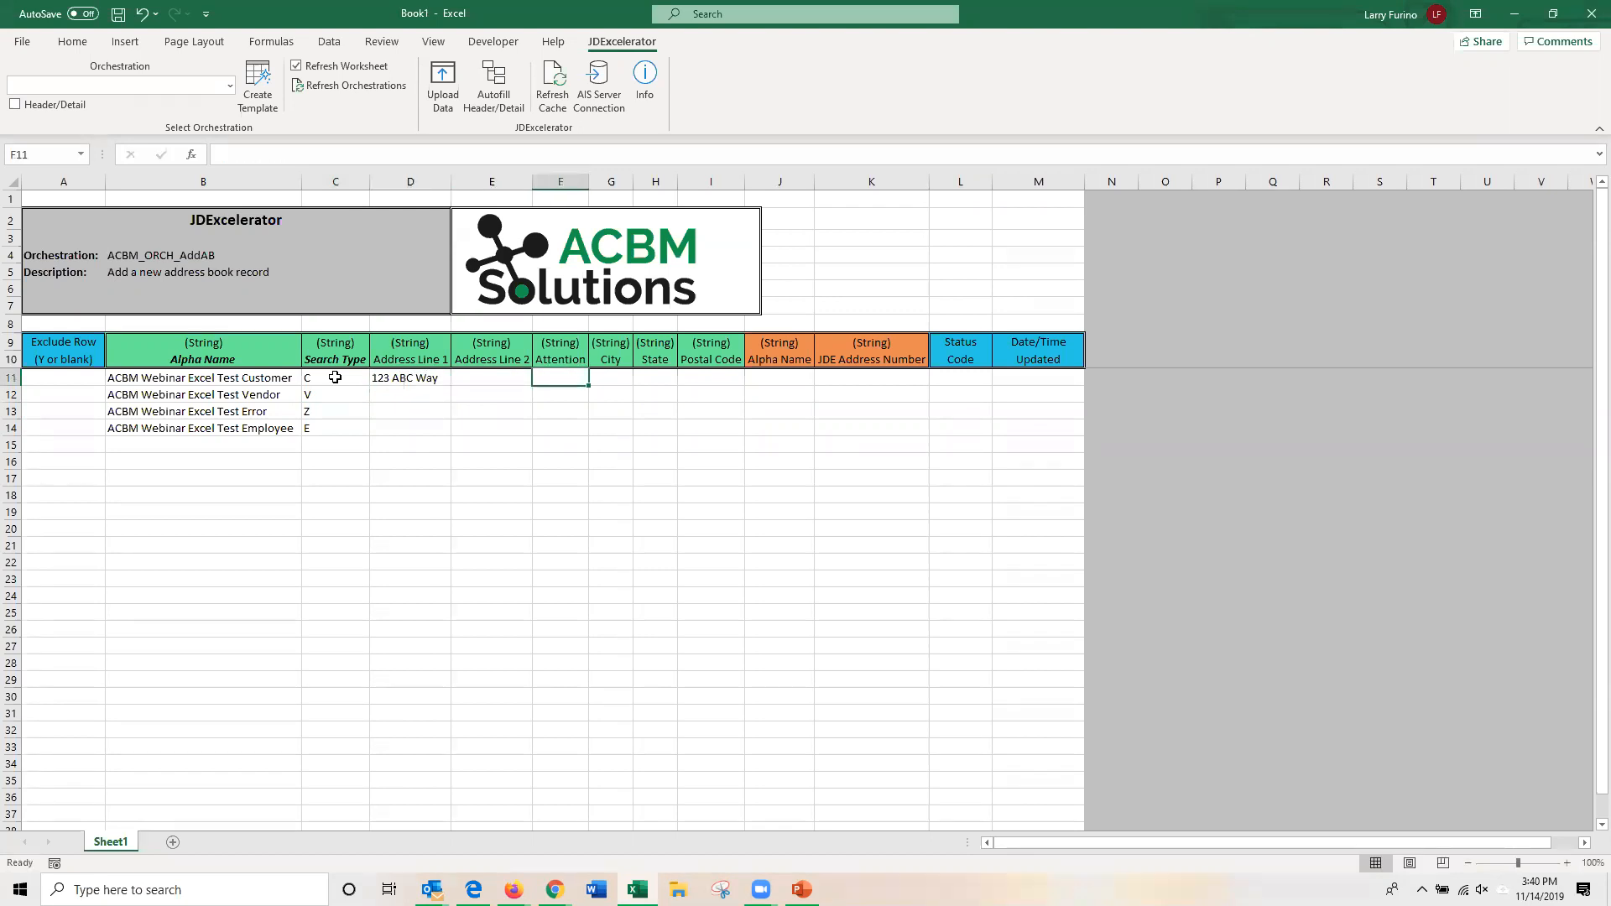
pyautogui.write('AP')
pyautogui.press('Tab')
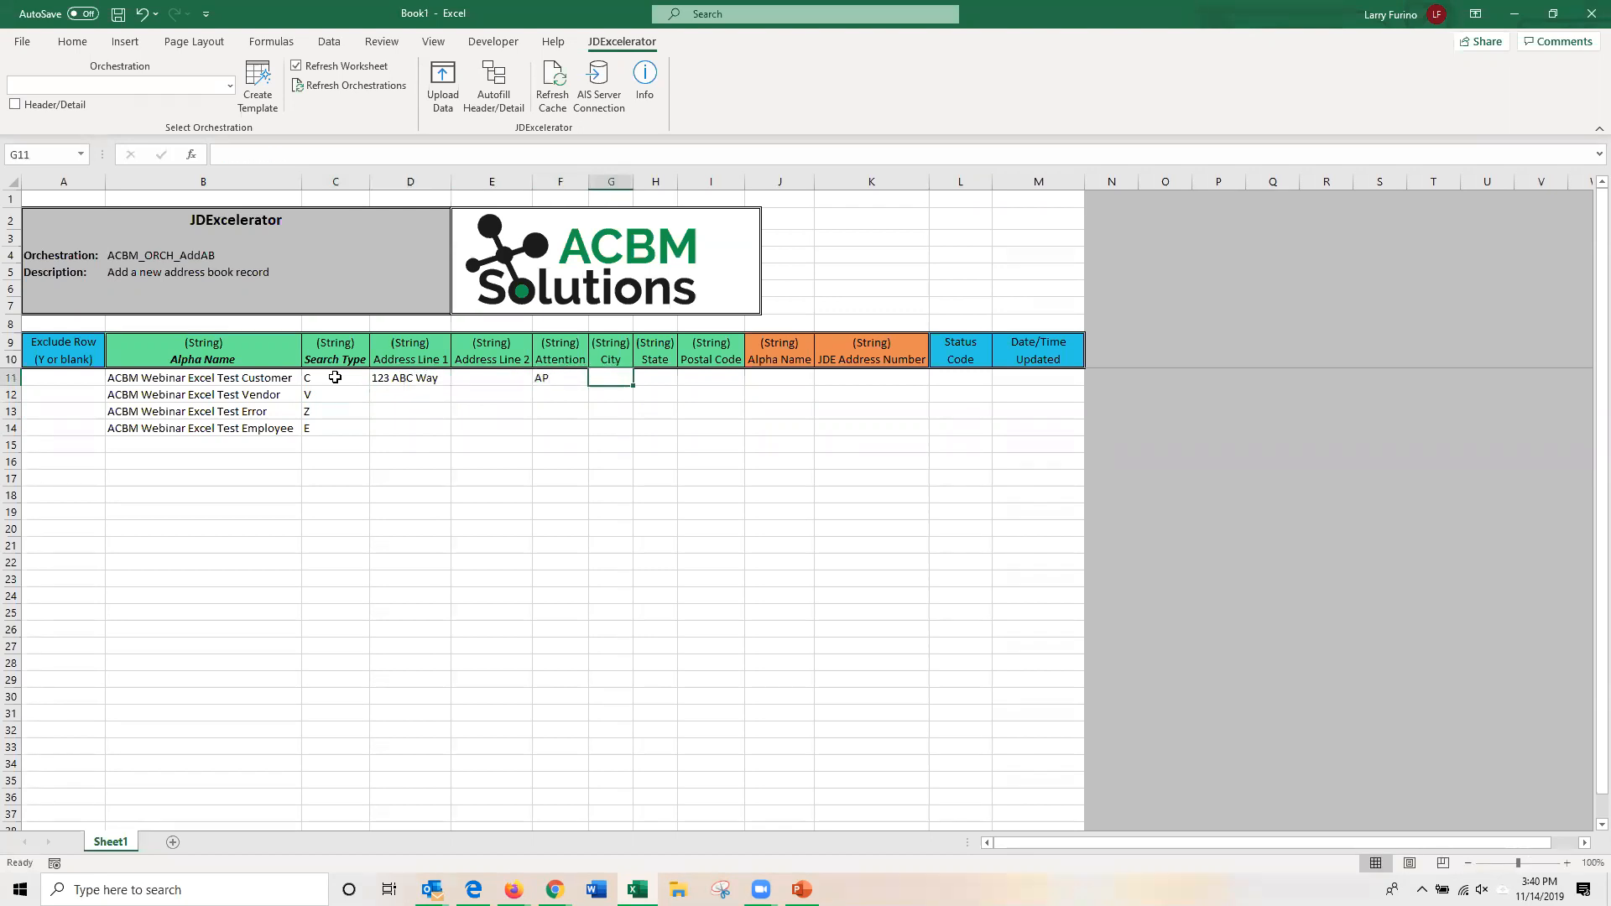
pyautogui.write('New York')
pyautogui.press('Tab')
pyautogui.write('NY')
pyautogui.press('Tab')
pyautogui.write('10001')
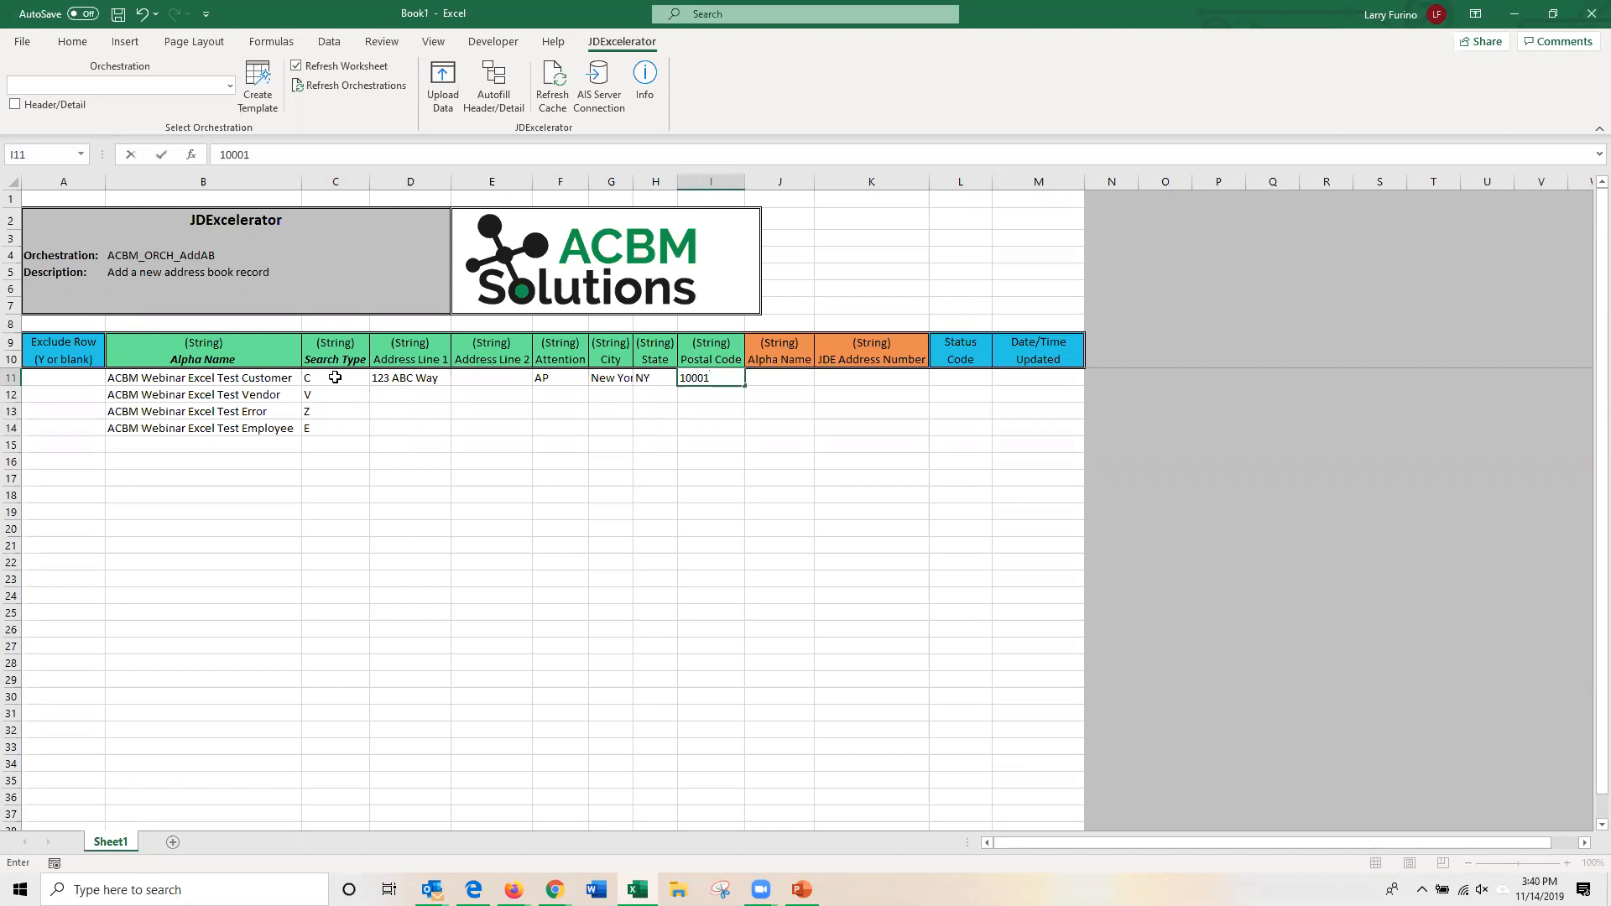
# Fill the address details in D11:I11 down through row 14.
pyautogui.hotkey('shift', 'Left')
pyautogui.hotkey('shift', 'Left')
pyautogui.hotkey('shift', 'Left')
pyautogui.hotkey('shift', 'Left')
pyautogui.hotkey('shift', 'Left')
pyautogui.hotkey('shift', 'Left')
pyautogui.hotkey('shift', 'Right')
pyautogui.hotkey('shift', 'Down')
pyautogui.hotkey('shift', 'Down')
pyautogui.hotkey('shift', 'Down')
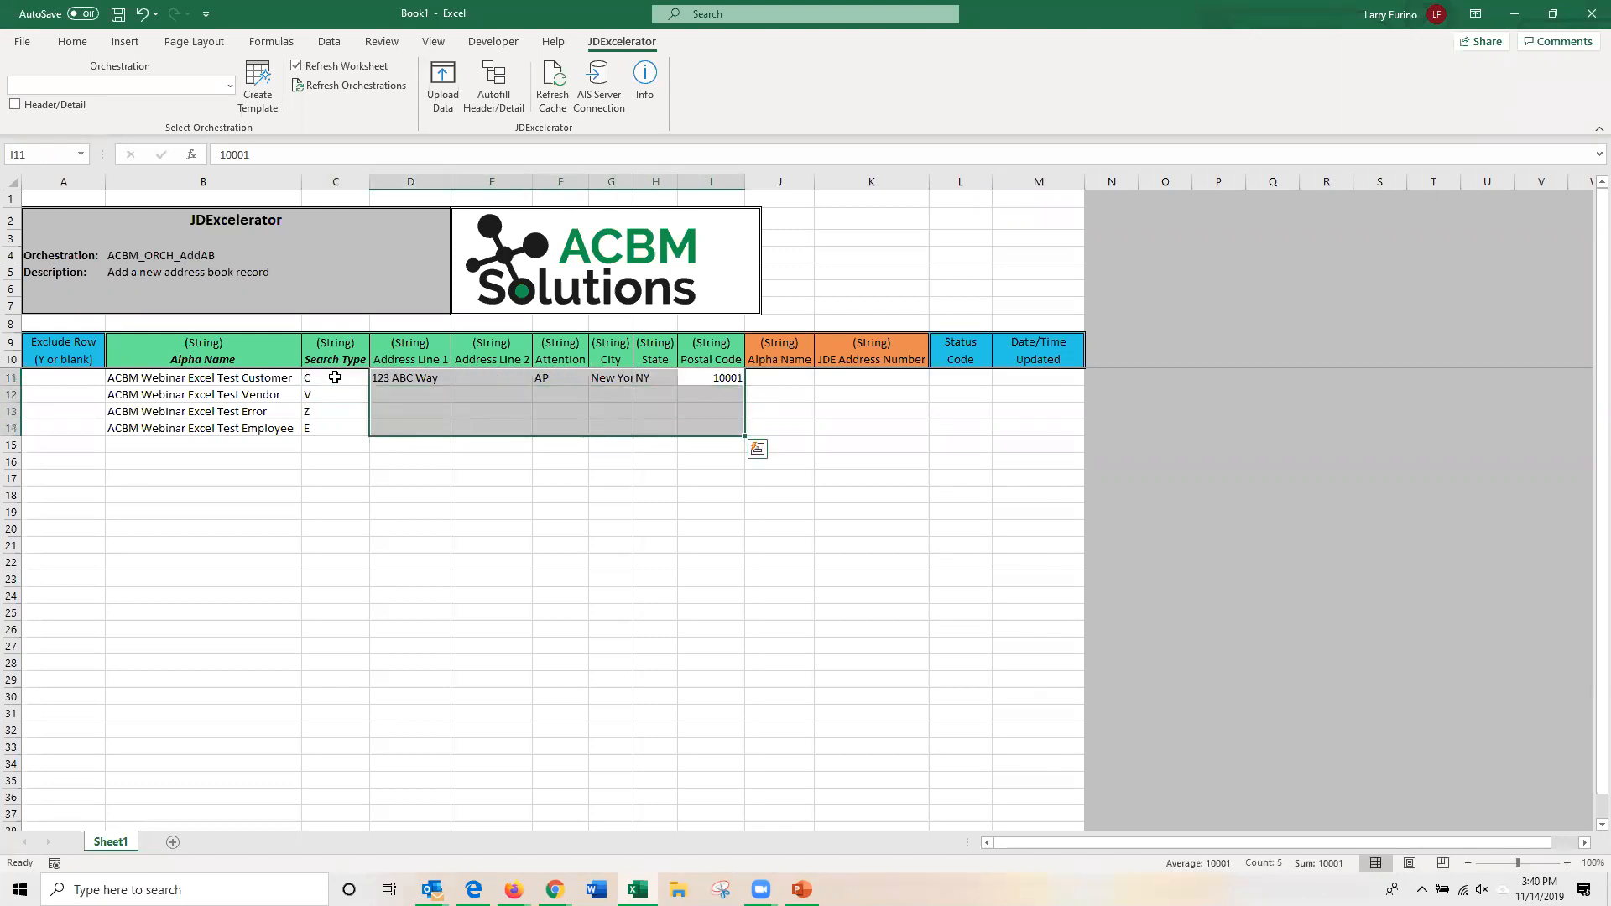
pyautogui.hotkey('ctrl', 'd')
pyautogui.press('Left')
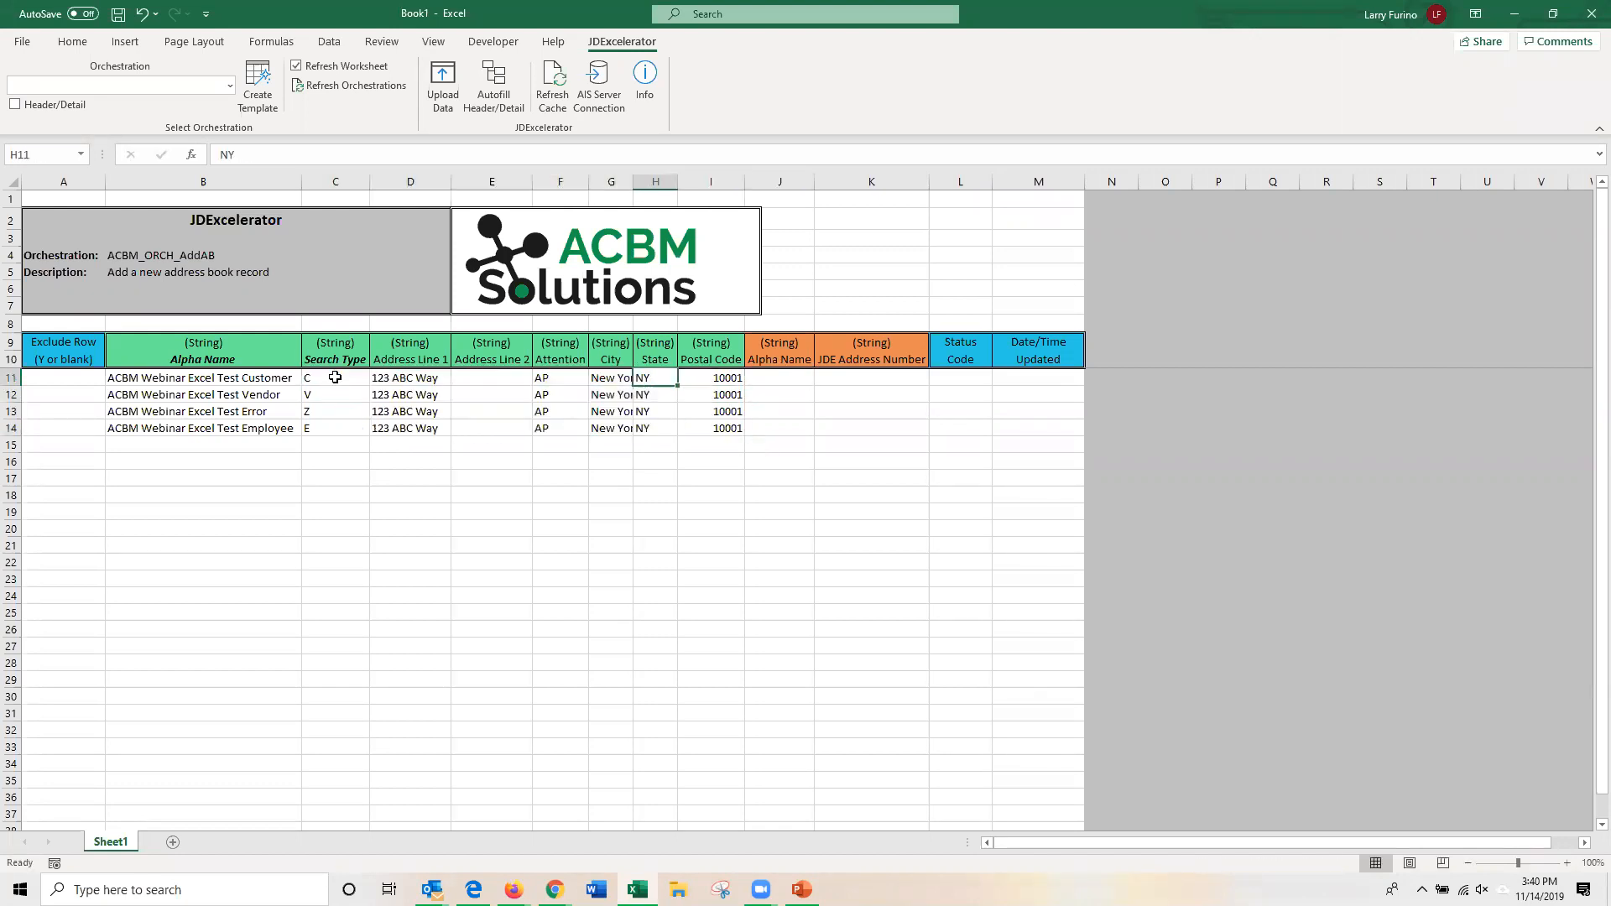
# Upload the four address book records to JD Edwards through JDExcelerator and confirm the submission.
pyautogui.click(413, 394)
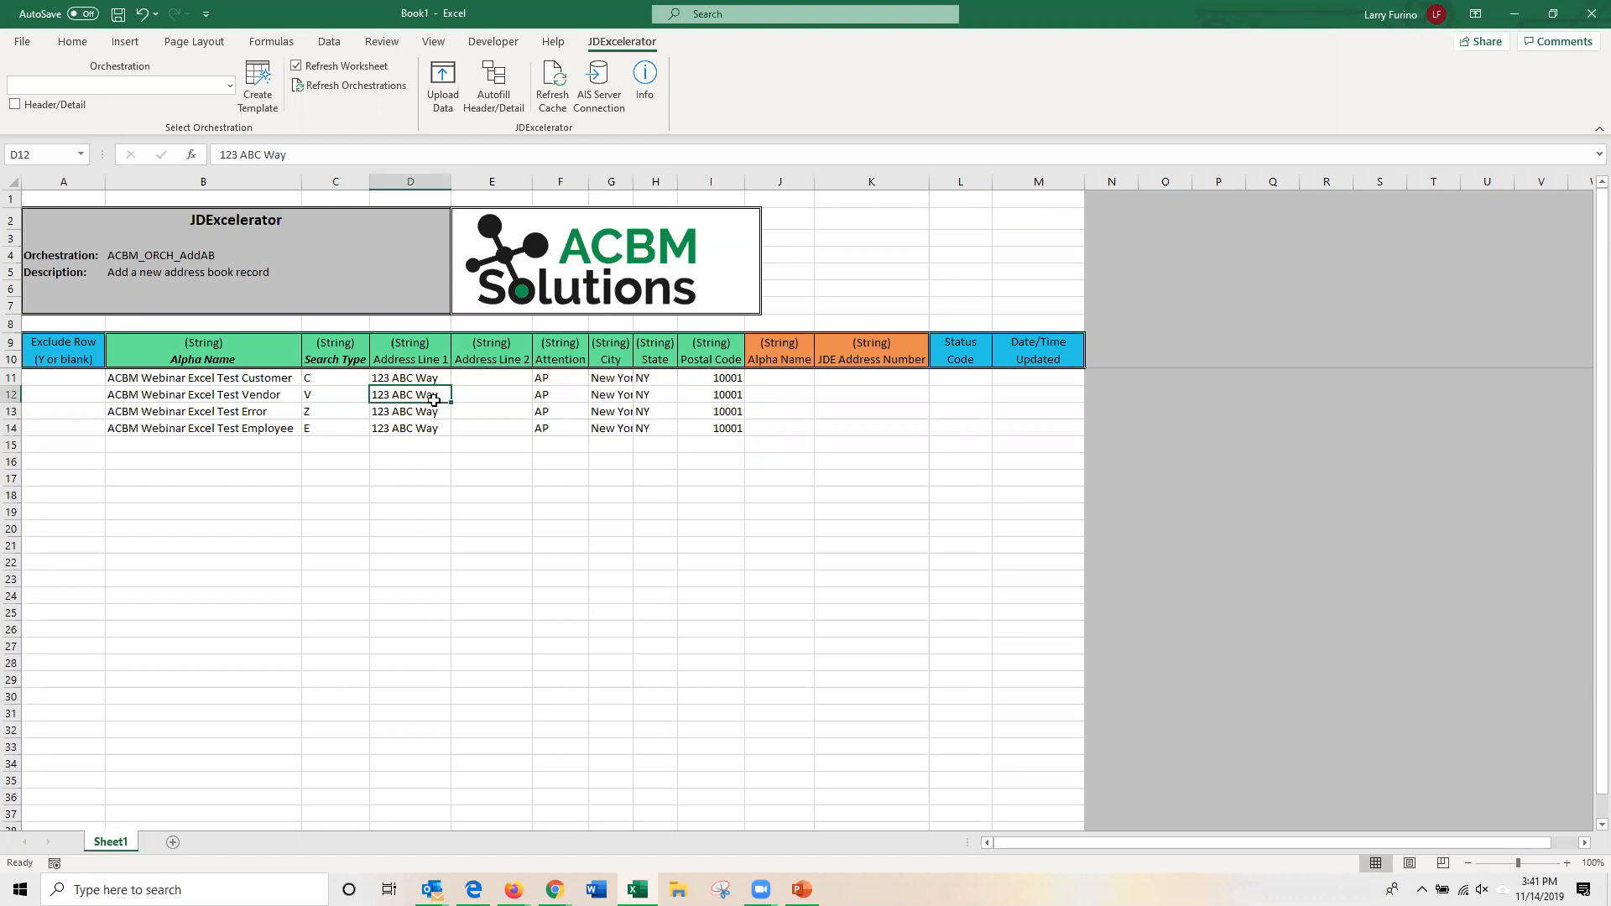
pyautogui.click(444, 83)
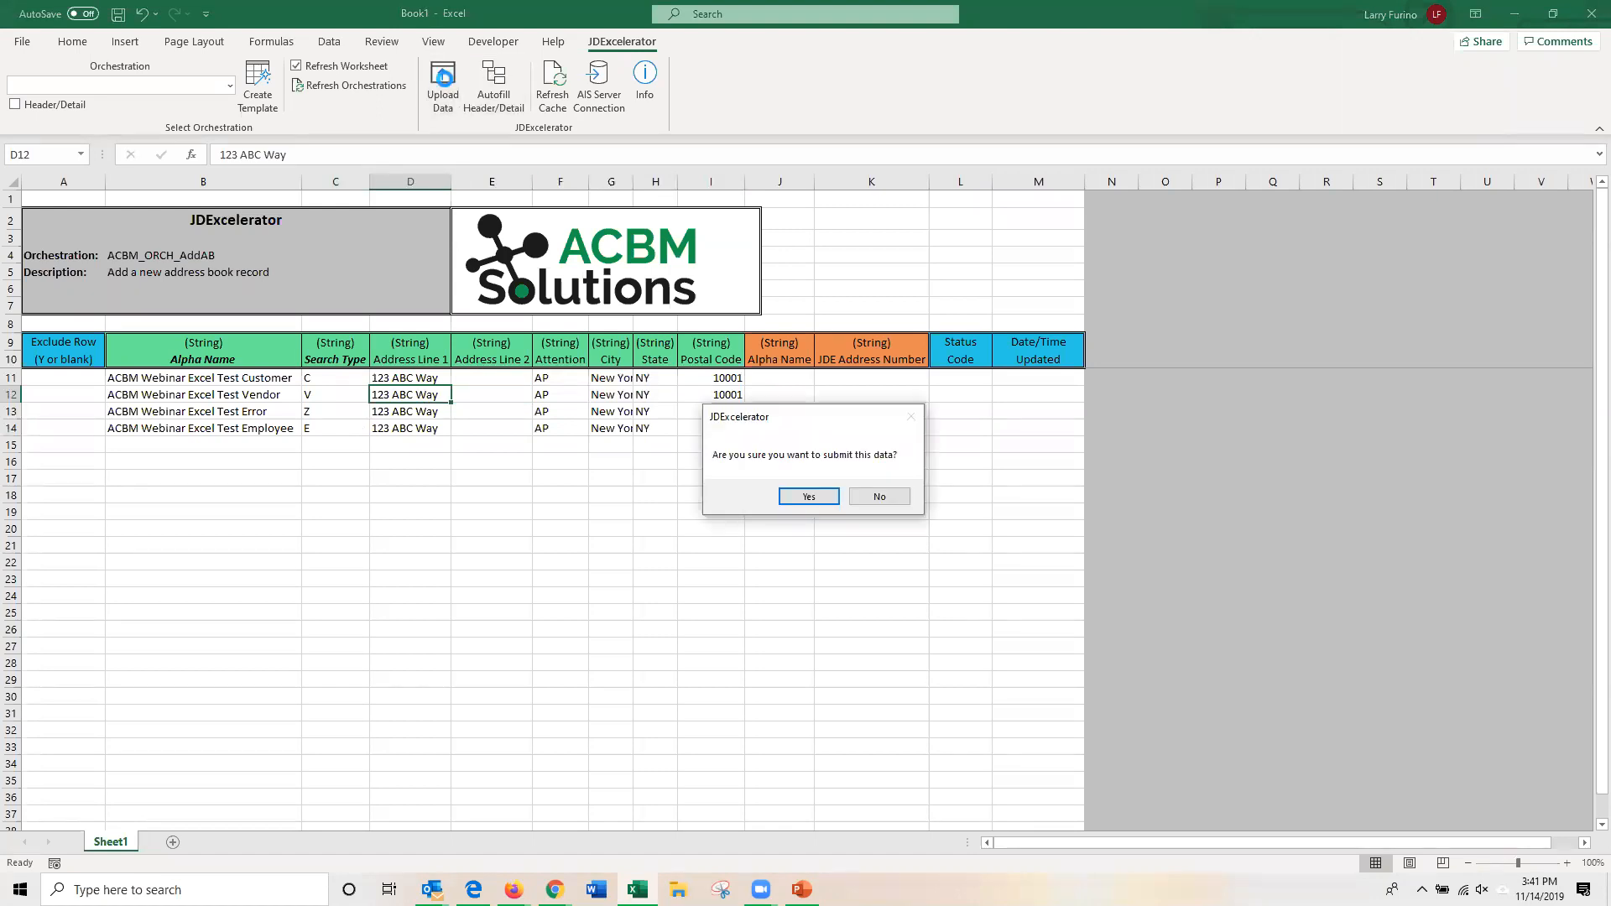
pyautogui.click(805, 495)
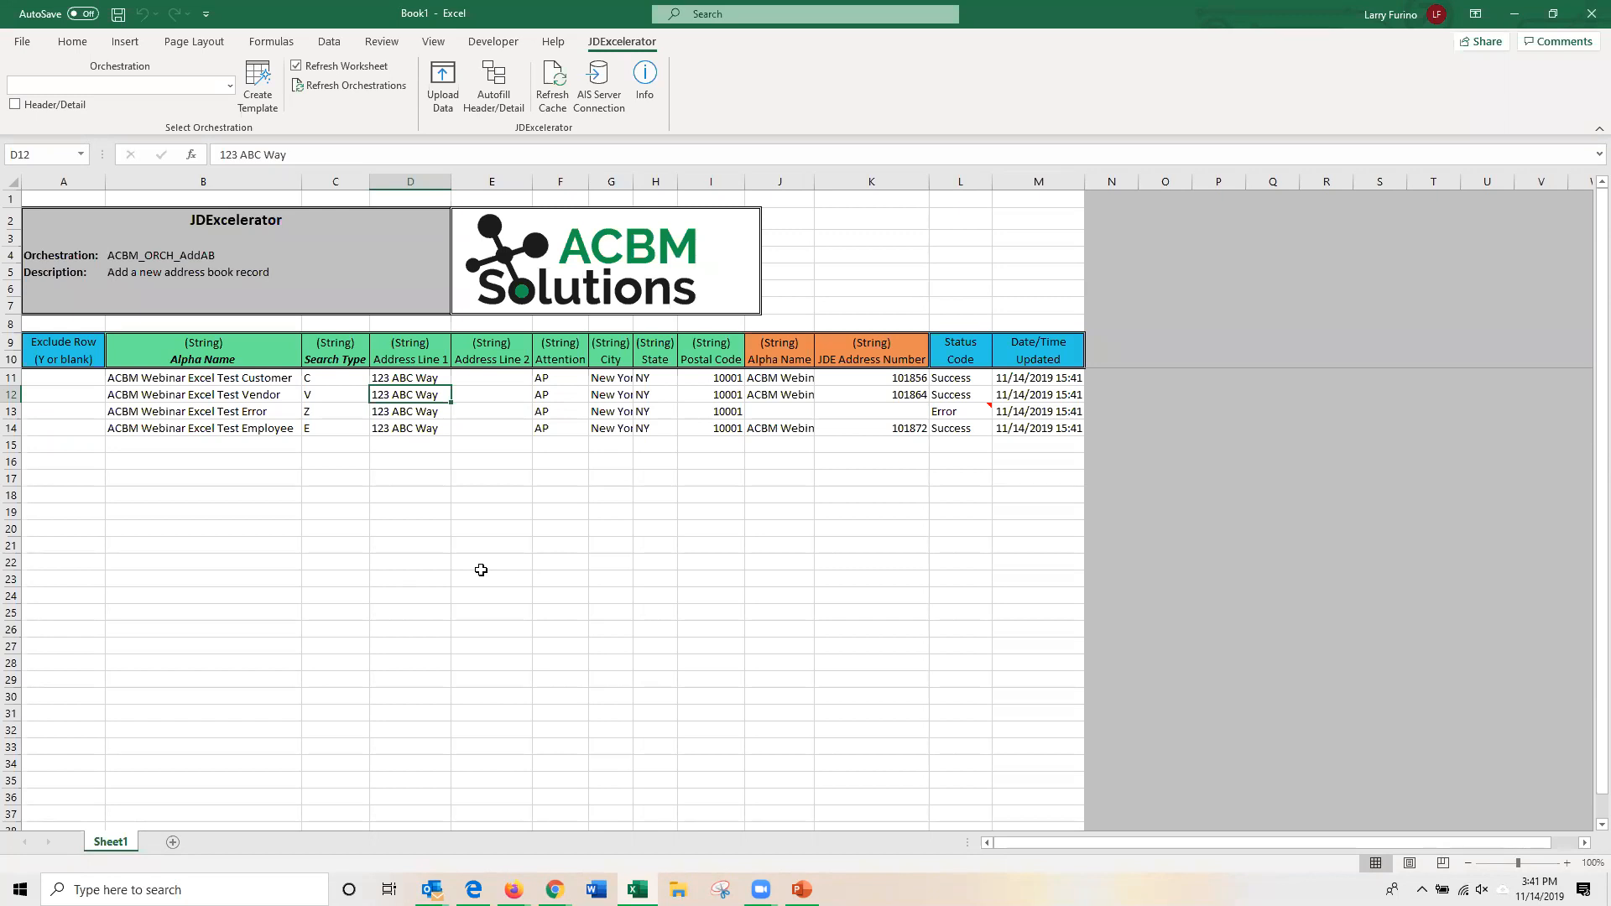
# Fit the returned Alpha Name column to its contents and check the returned address numbers and the status code in row 13.
pyautogui.click(795, 375)
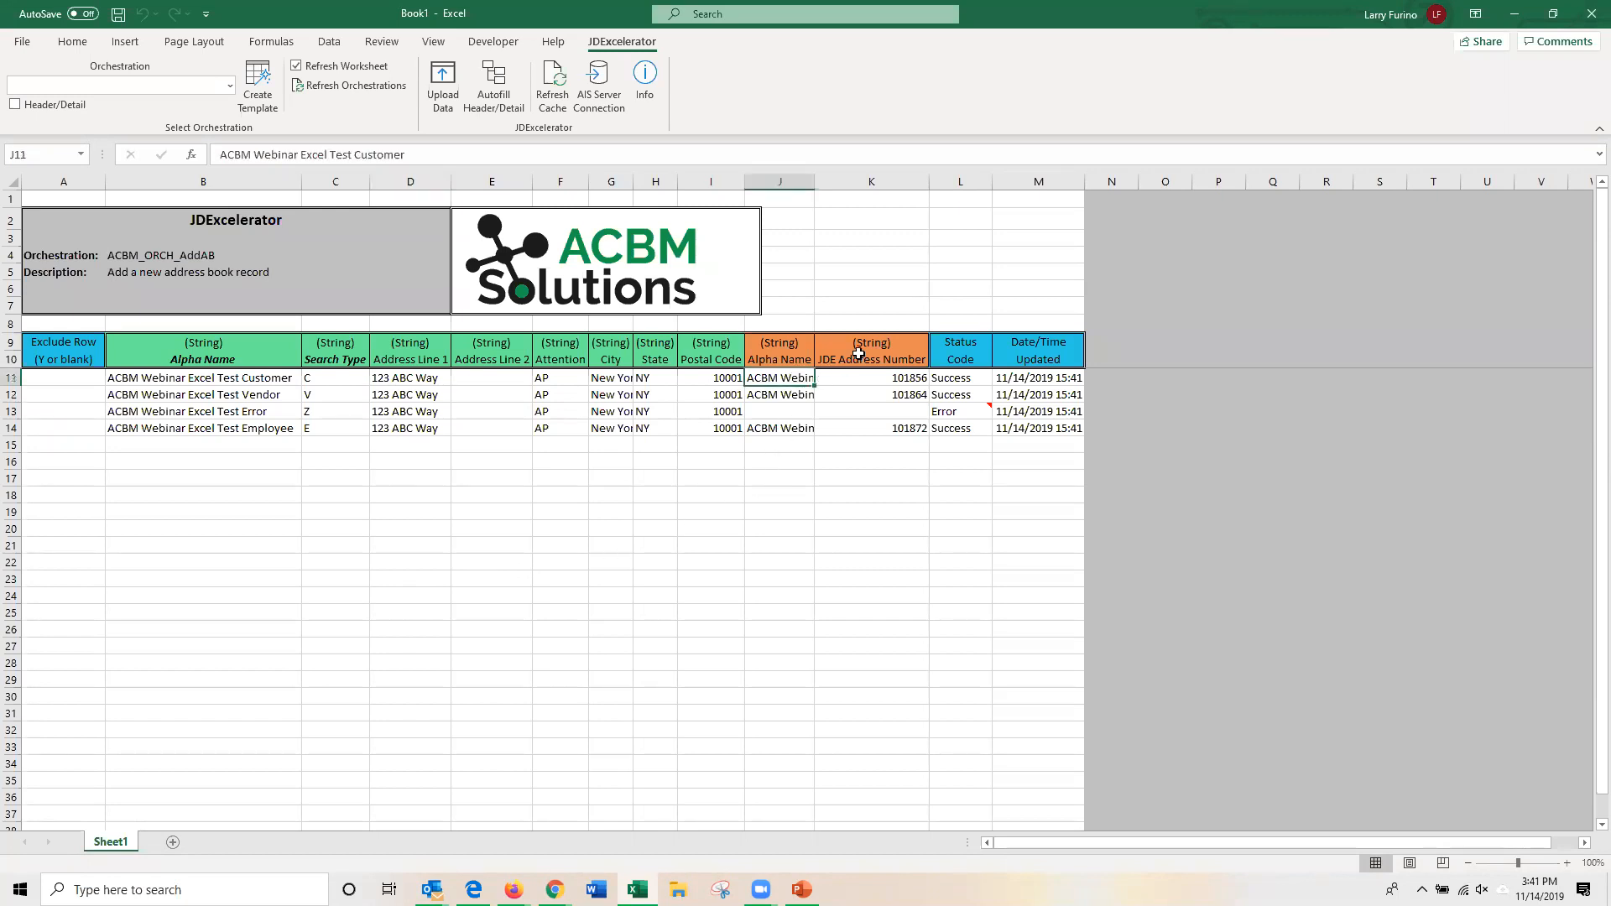
pyautogui.doubleClick(814, 181)
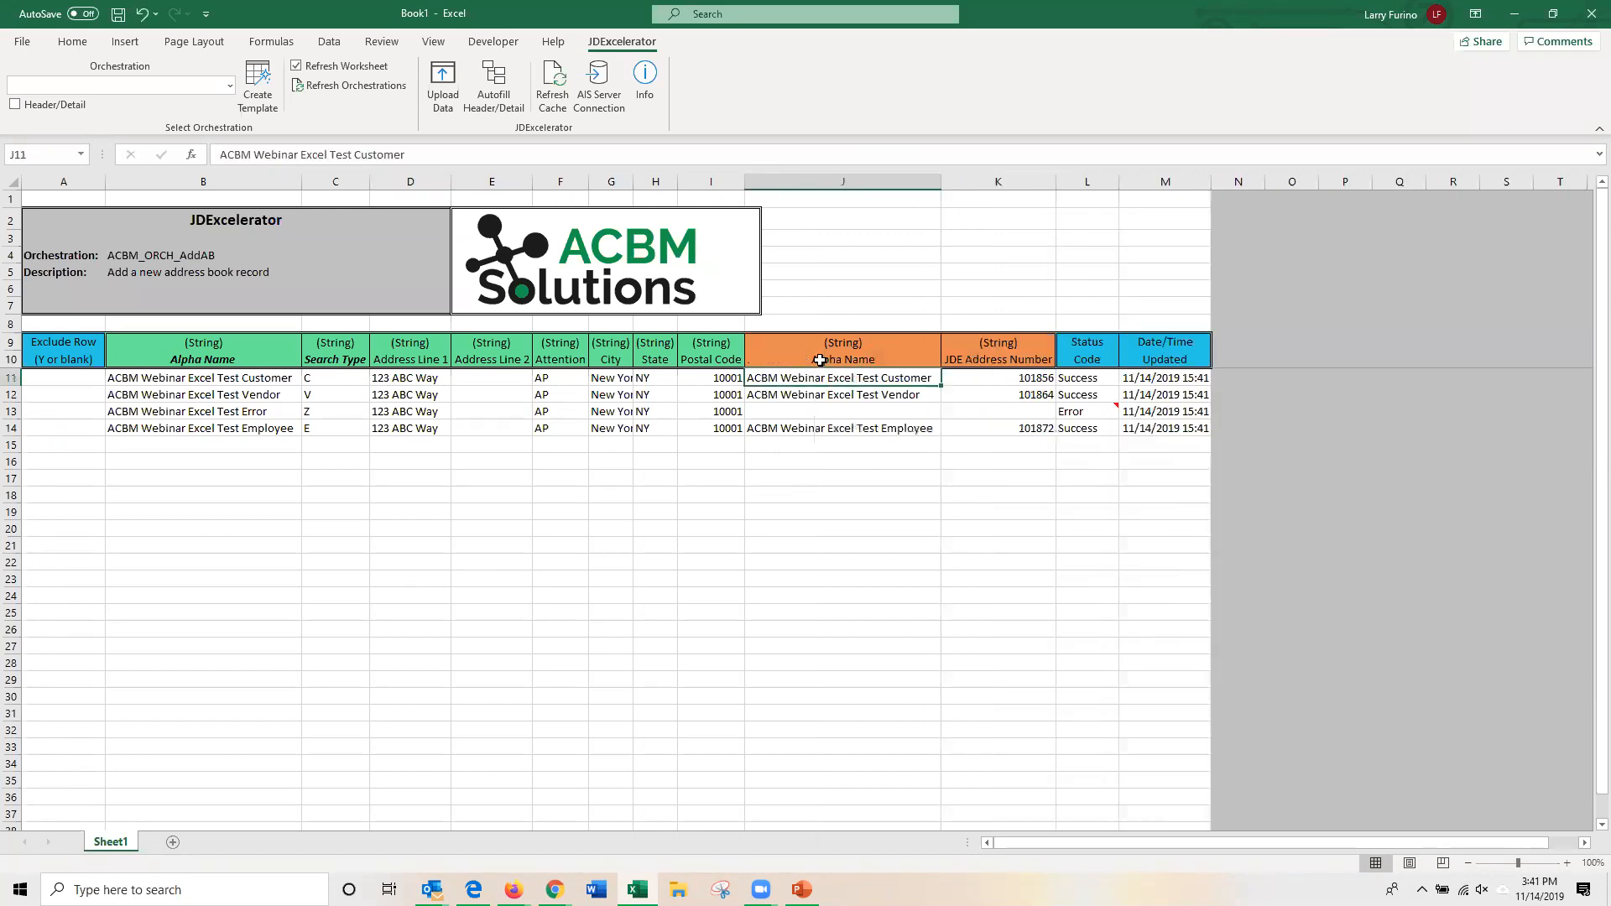
pyautogui.click(1005, 377)
pyautogui.click(987, 427)
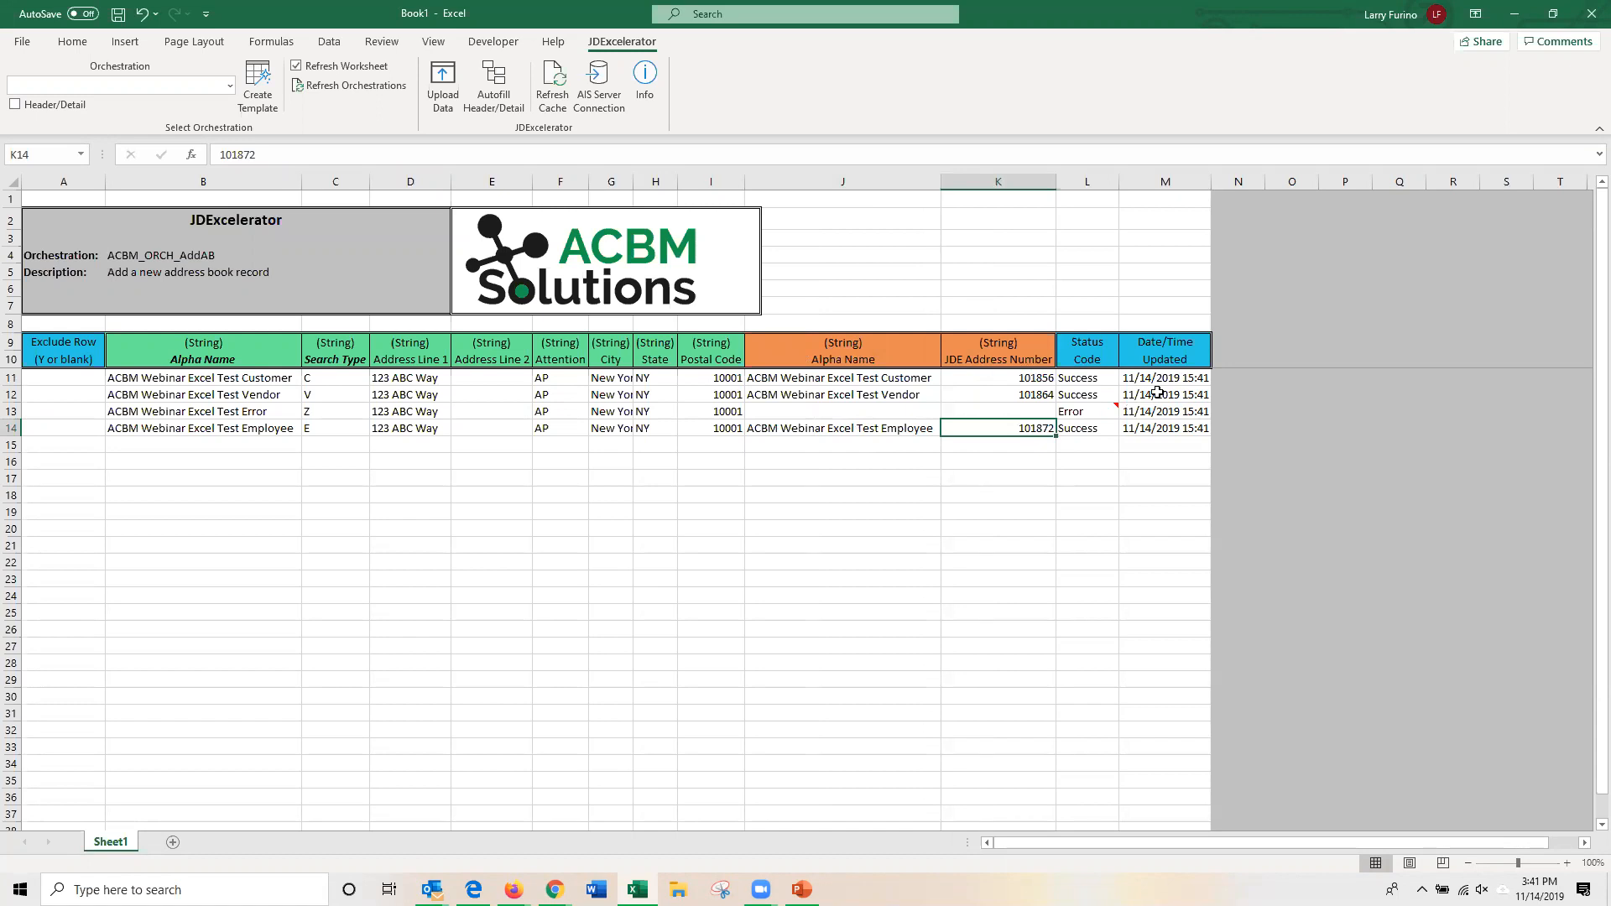
pyautogui.click(966, 449)
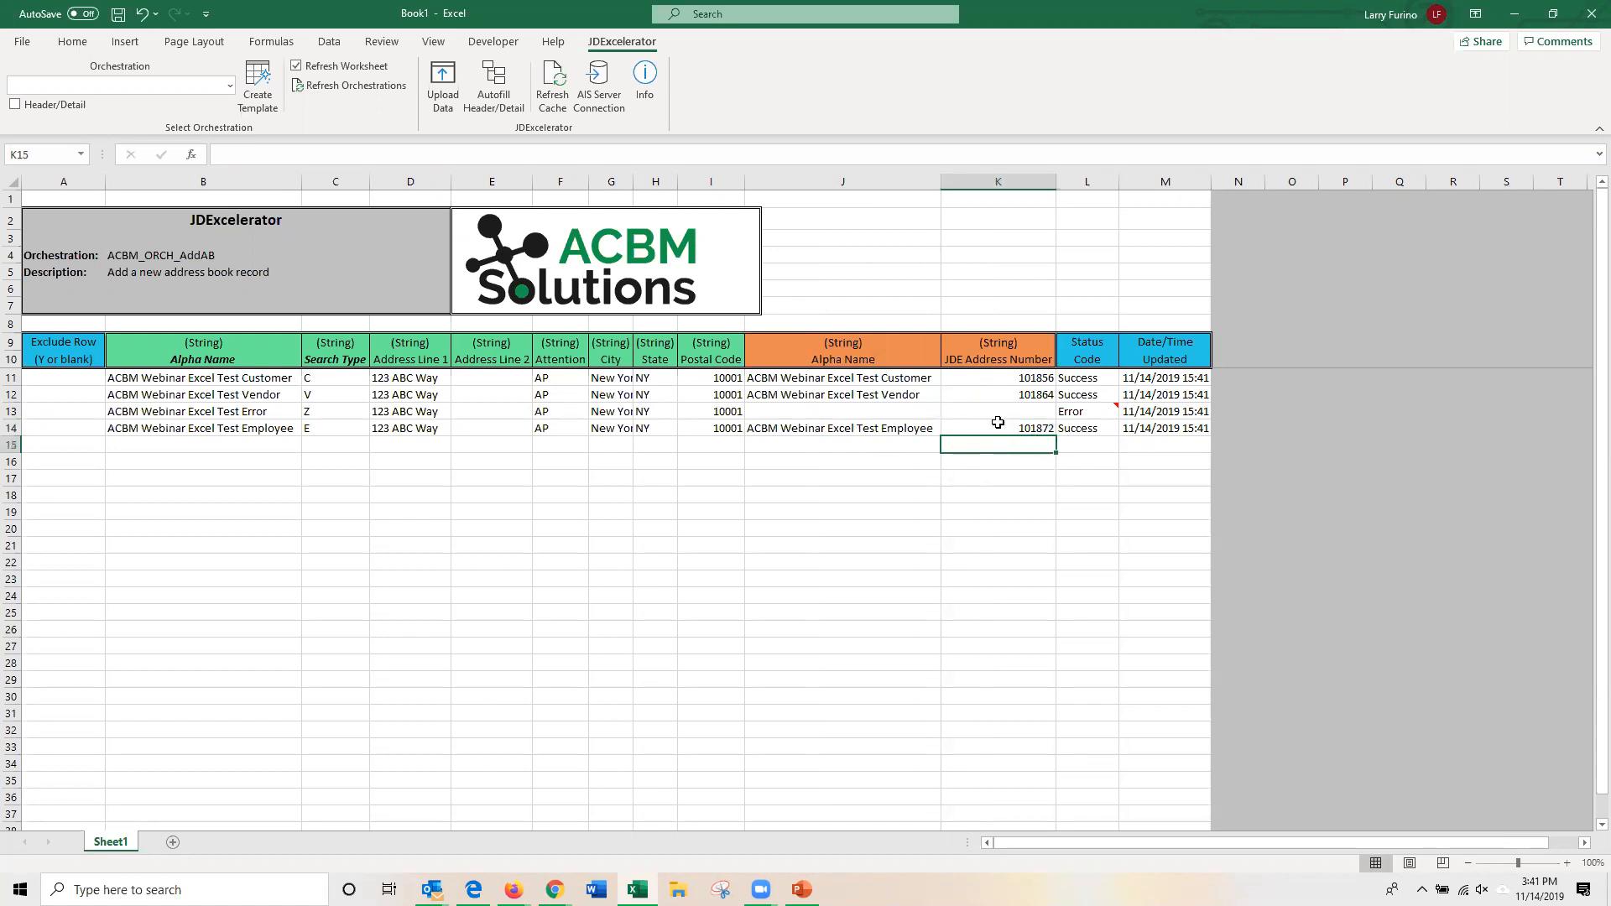
pyautogui.click(1083, 412)
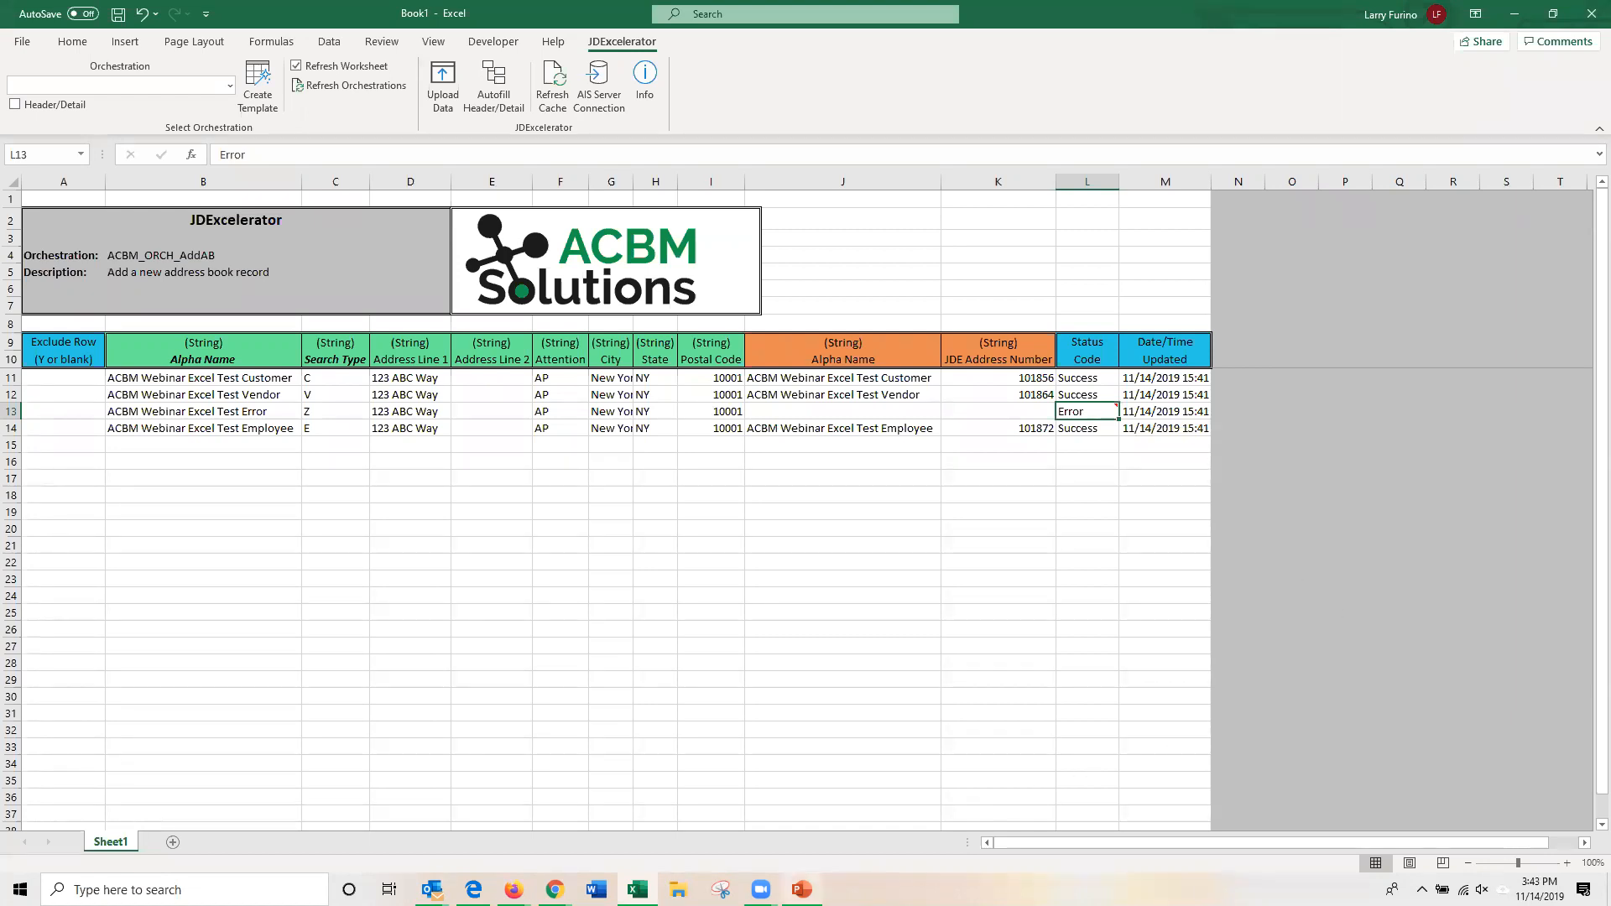
# Switch to the PowerPoint presentation, start the slide show from the DEMO slide and advance to the Questions slide.
pyautogui.click(802, 797)
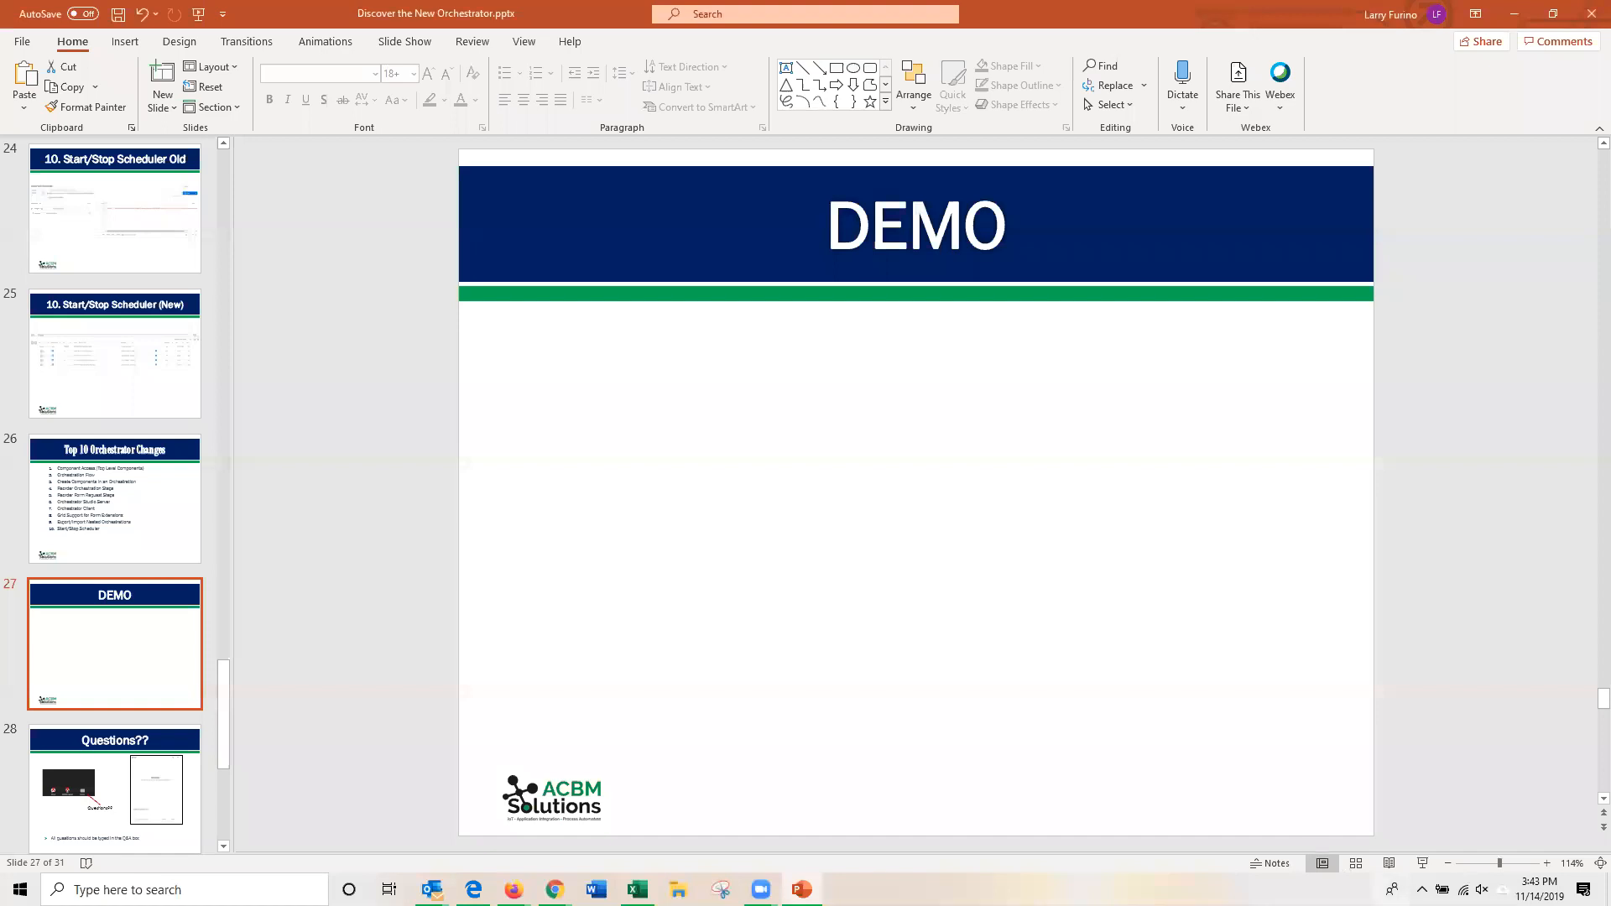
pyautogui.click(1422, 862)
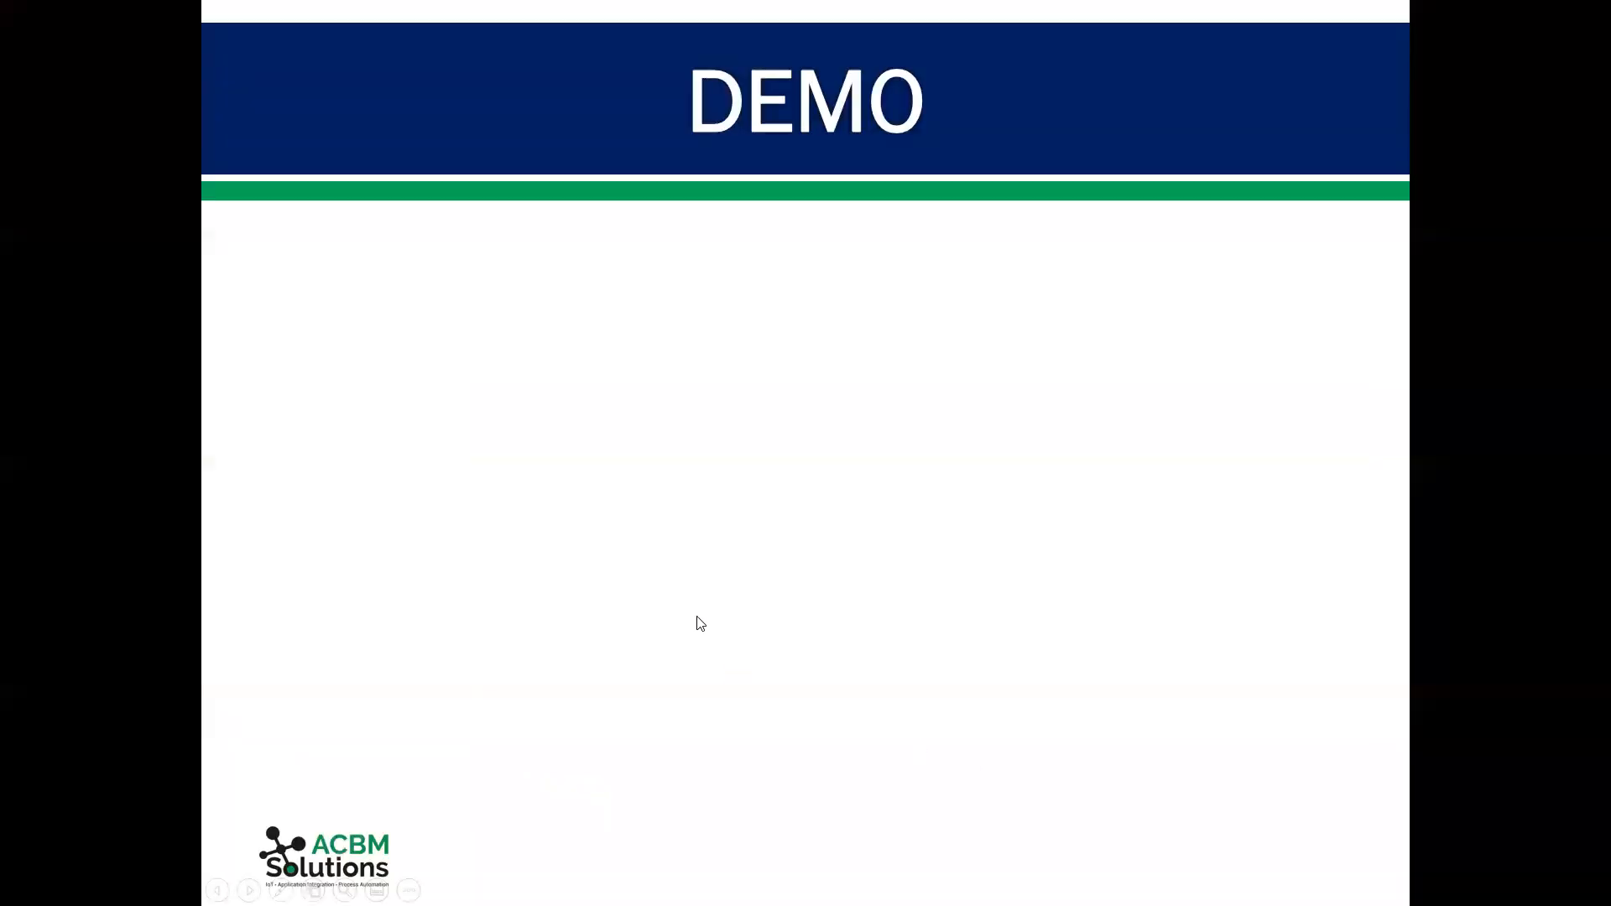
pyautogui.click(701, 623)
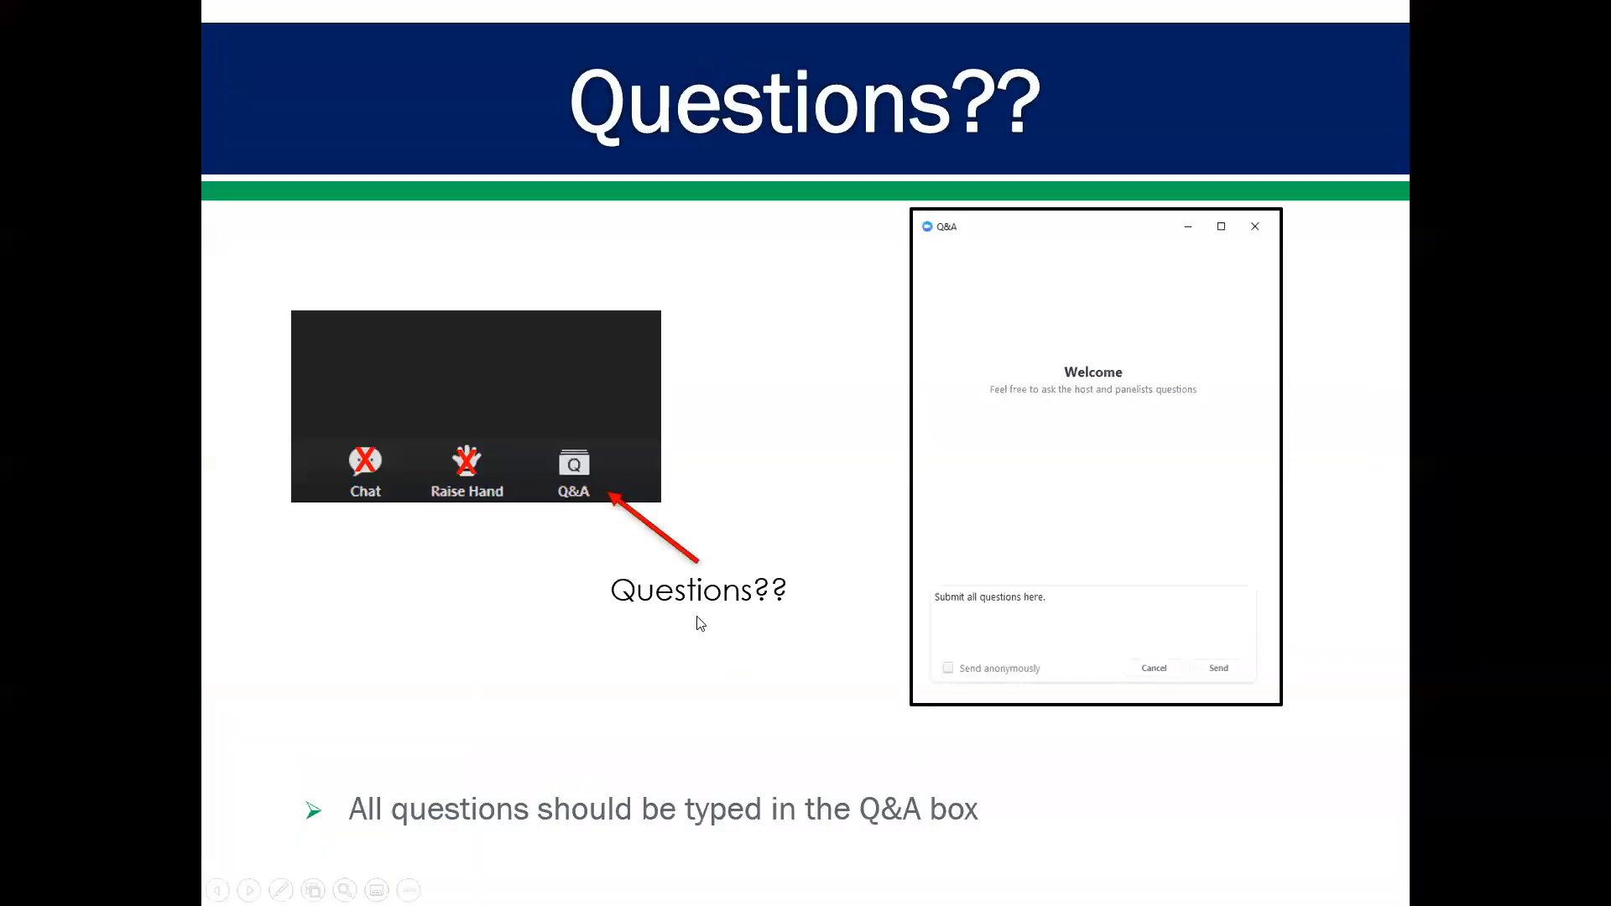